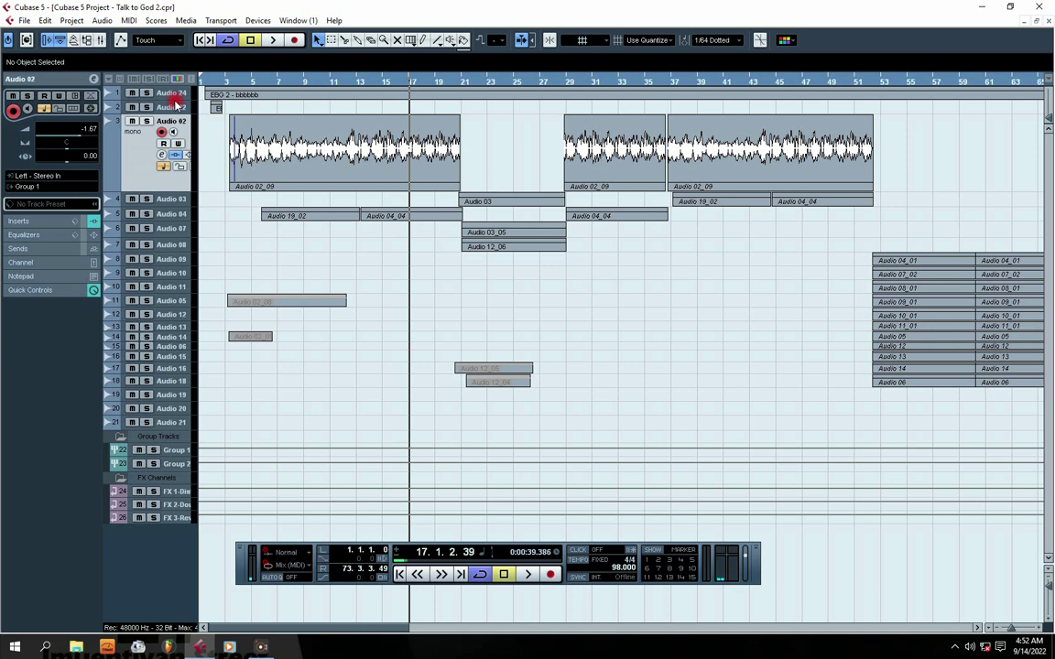
left_click(166, 108)
left_click(134, 153)
left_click(159, 111)
left_click(142, 164)
left_click(167, 107)
left_click(168, 94)
left_click(166, 109)
left_click(144, 138)
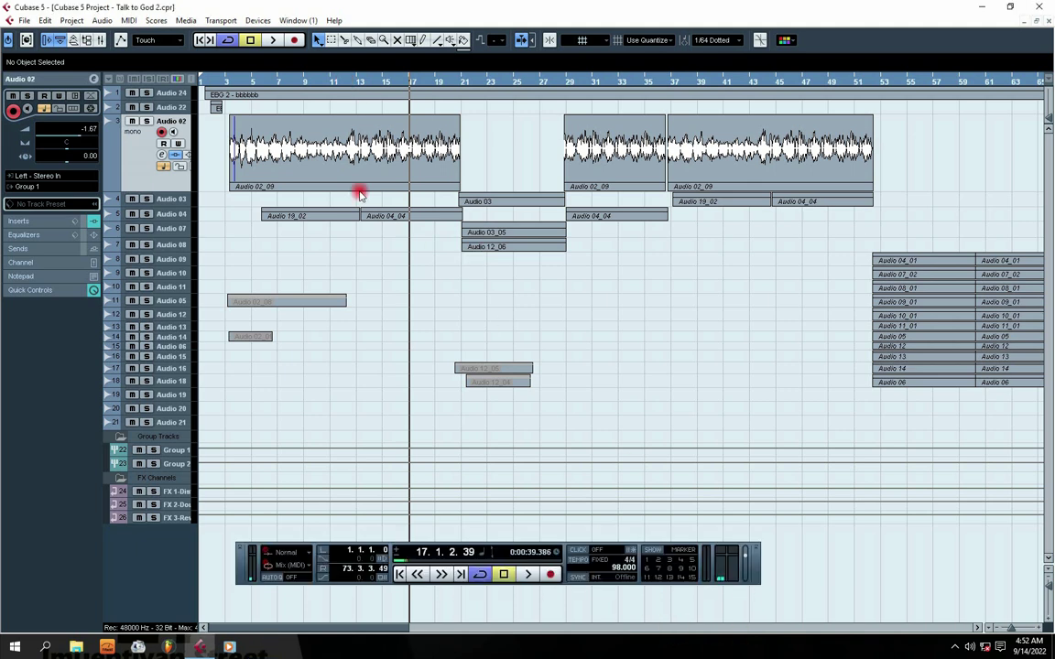
- Enlarge the Audio 02 track's height so its vocal waveform is clearly readable
left_click(144, 197)
left_click_drag(143, 190, 139, 129)
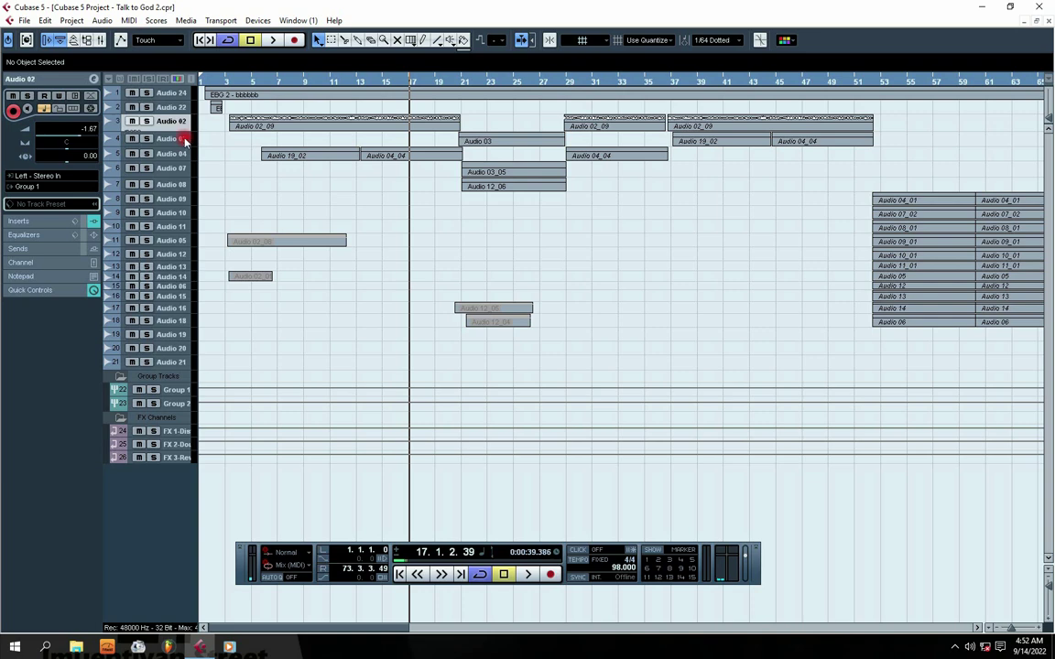
left_click_drag(183, 129, 205, 271)
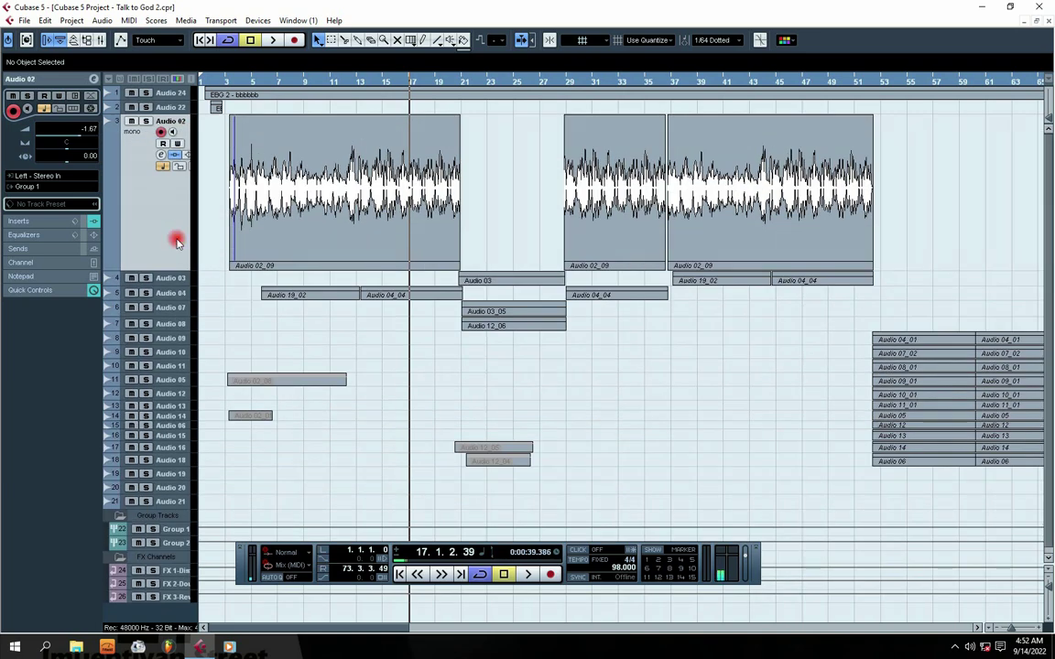
key("h")
key("h")
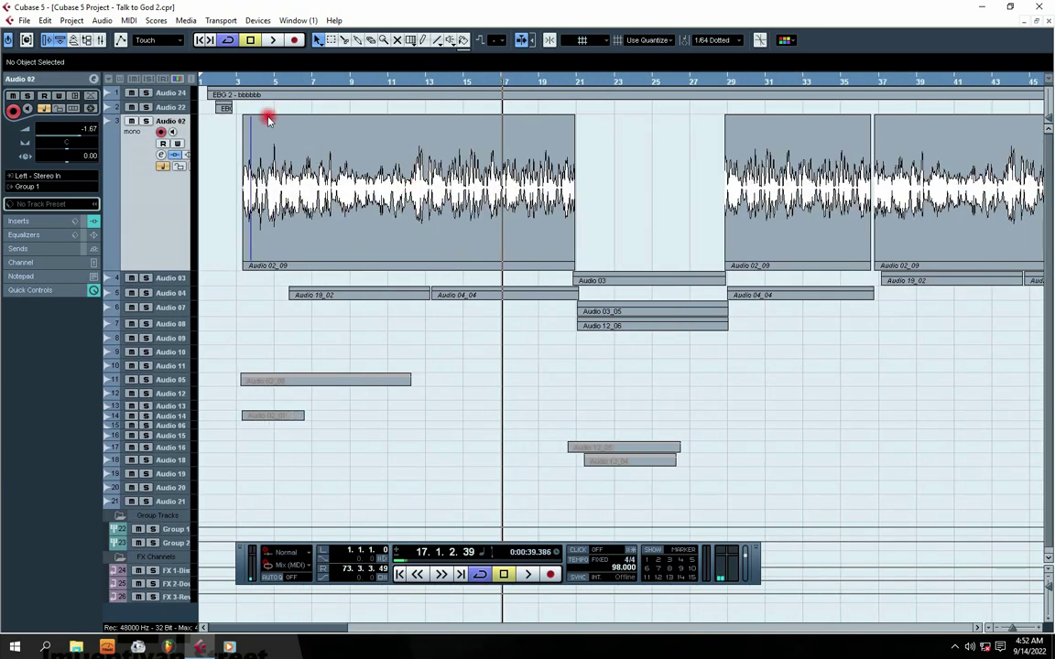
- Select the first Audio 02_09 event and place the playback position at about bar 3, just before it starts
left_click(275, 213)
left_click(240, 81)
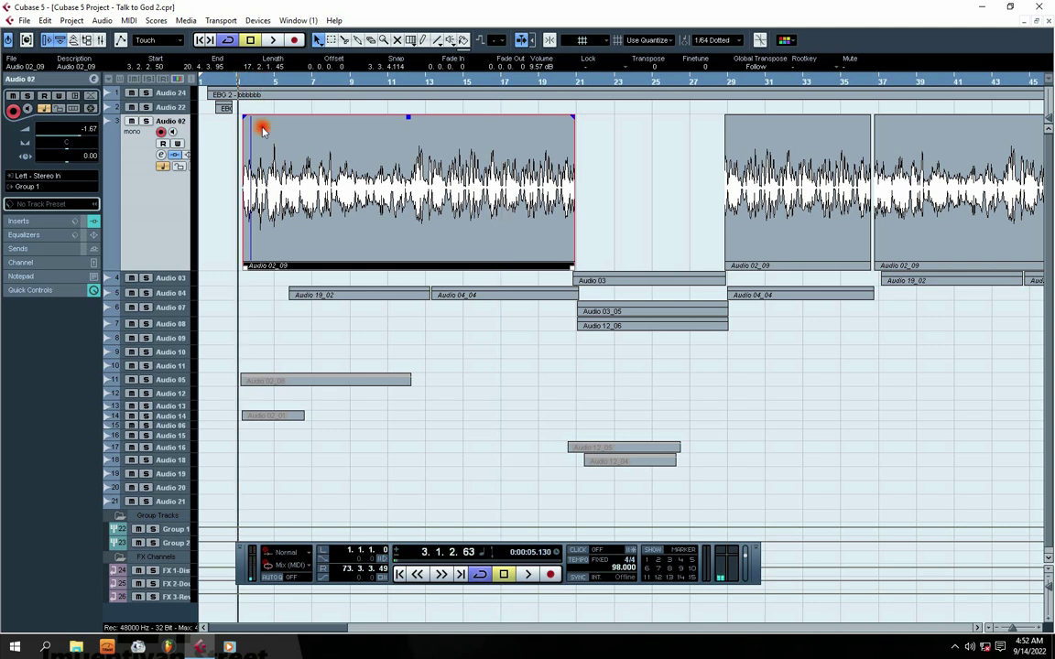
left_click(278, 167)
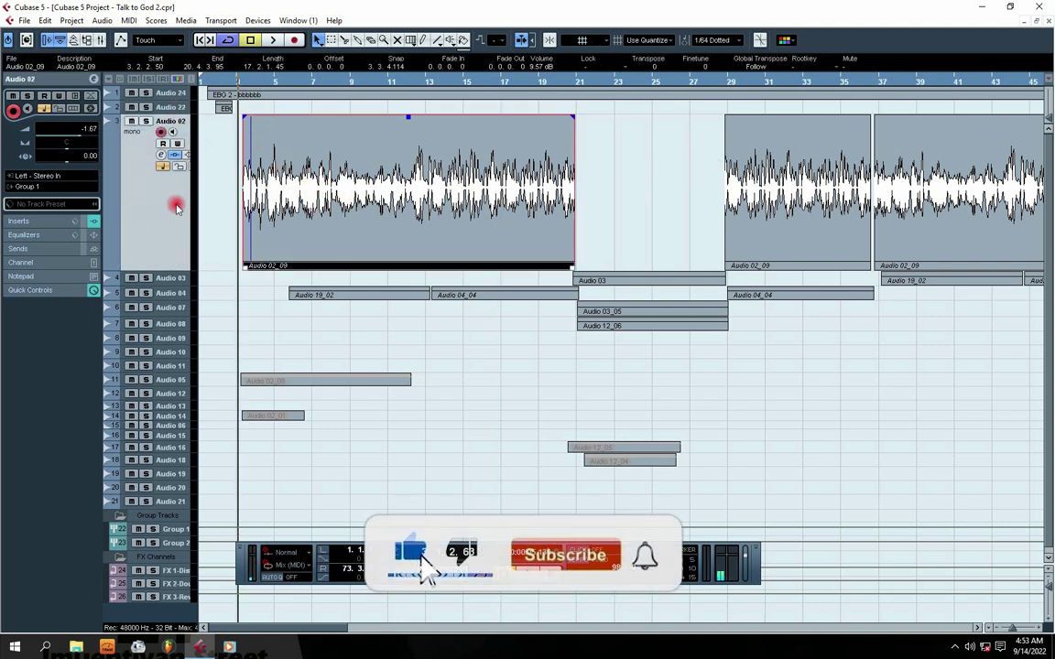
key("h")
key("h")
key("h")
key("h")
key("h")
key("h")
key("h")
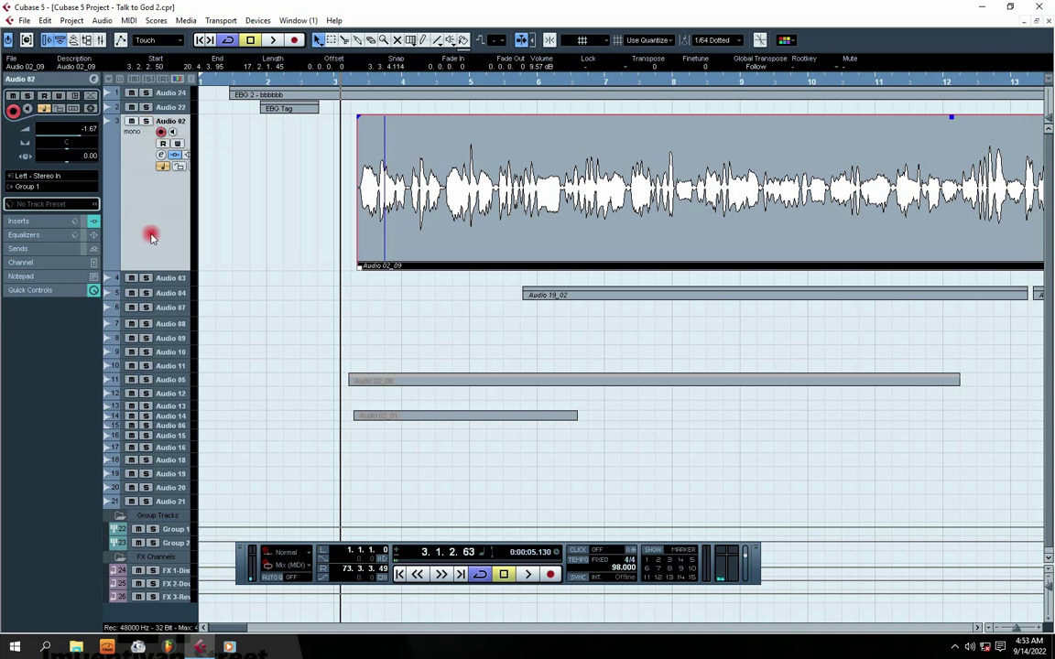
- Bypass the equalizers and sends in Group 1's channel settings while keeping its inserts active
left_click(172, 529)
left_click(95, 80)
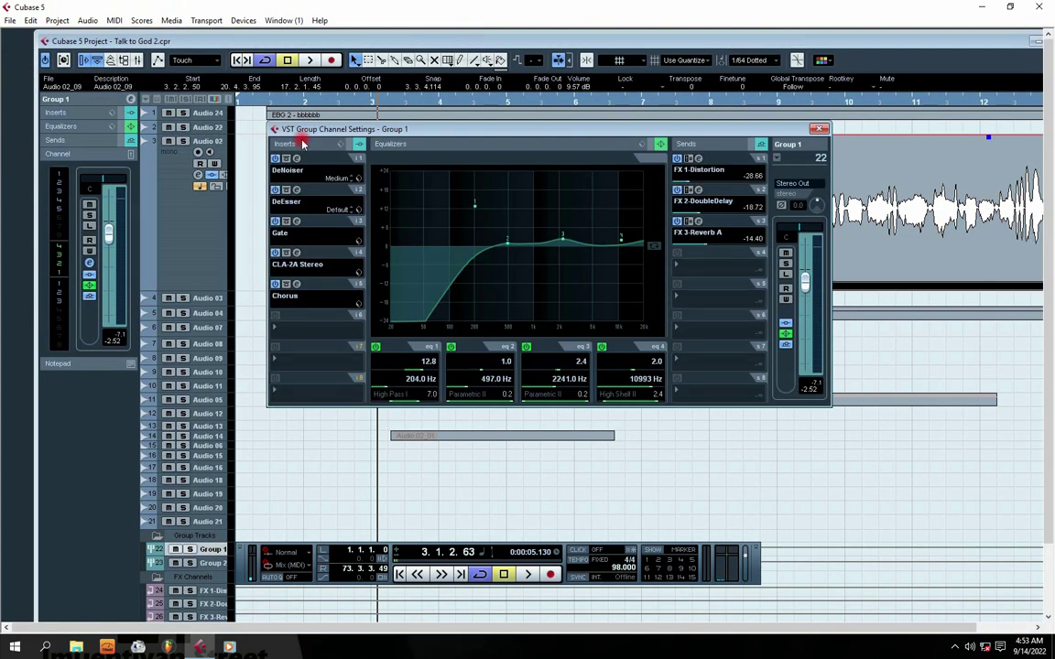
left_click(348, 145)
left_click(348, 146)
left_click(653, 145)
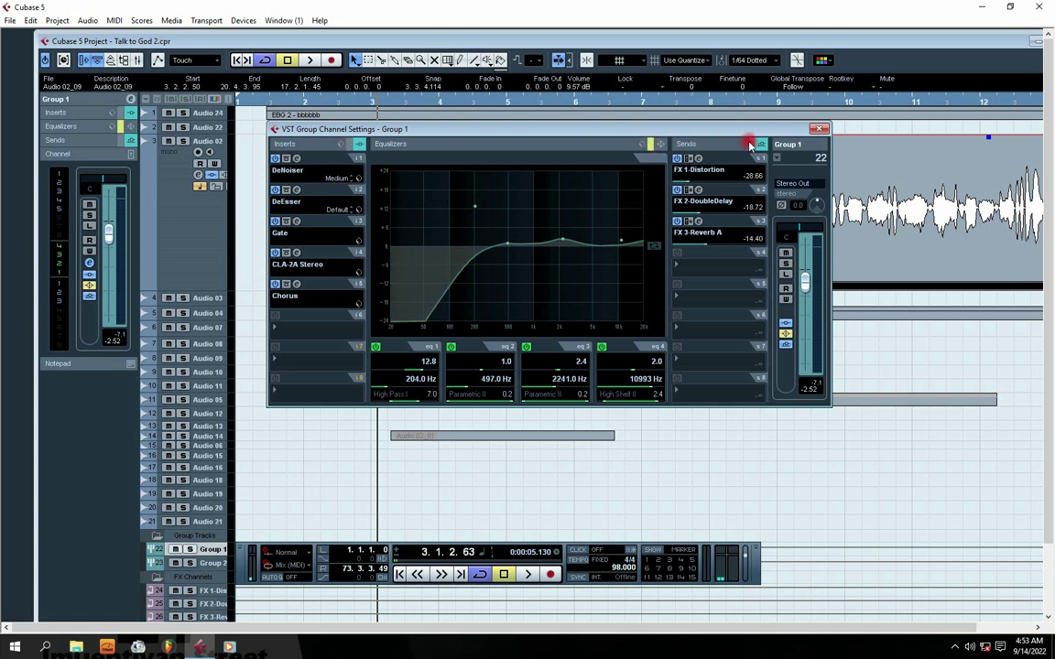
left_click(822, 128)
- Play back the Audio 02 vocal with the Audio 24 track muted, and bypass Audio 02's inserts
left_click(165, 206)
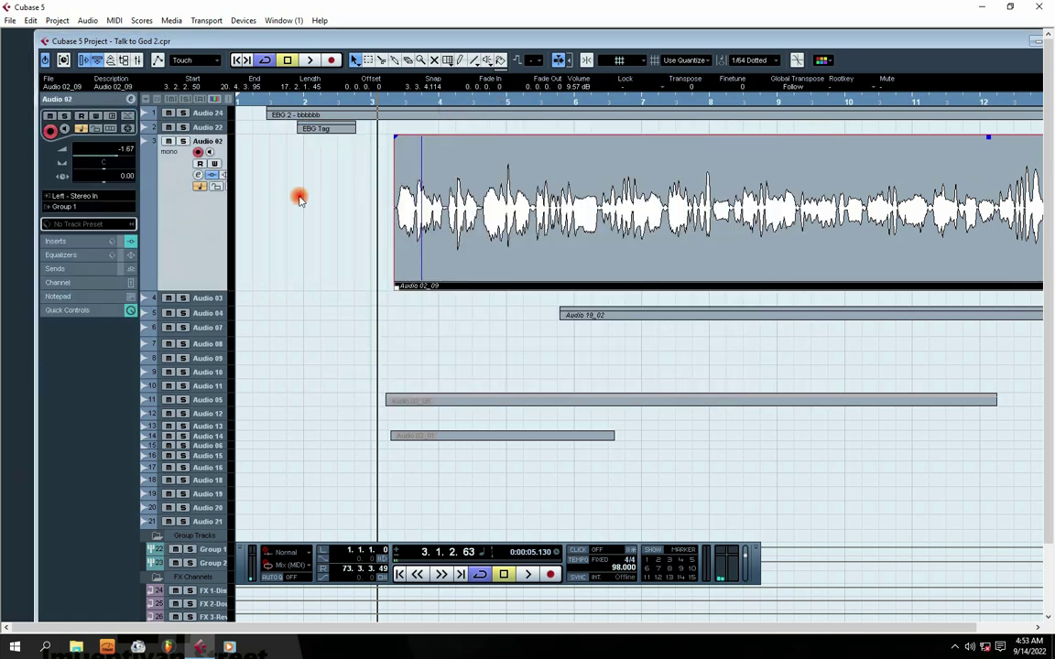
key("space")
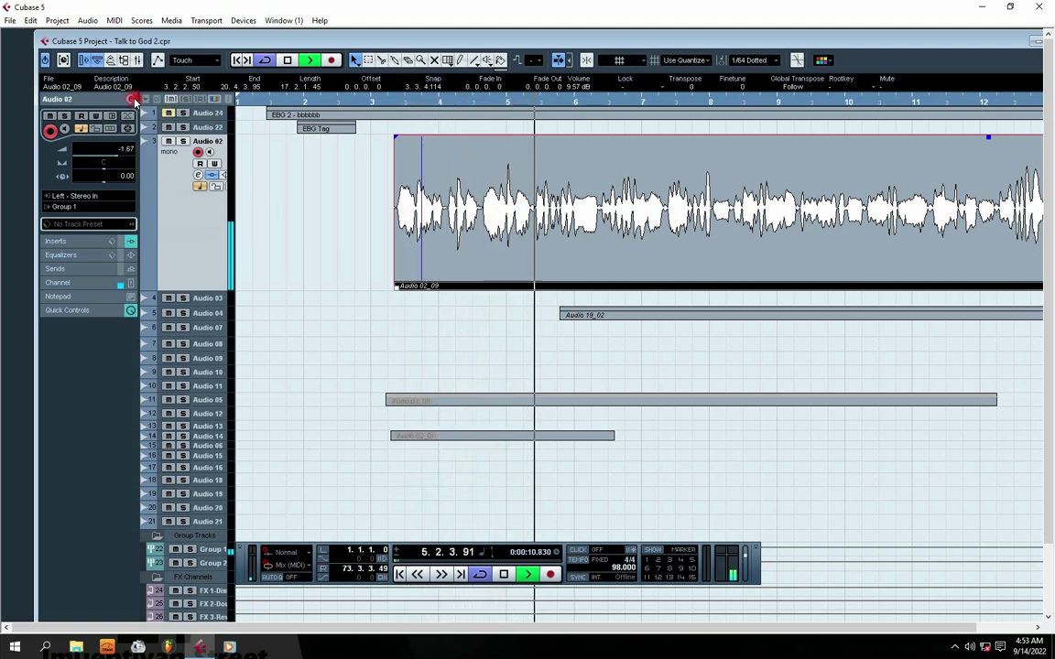
left_click(211, 175)
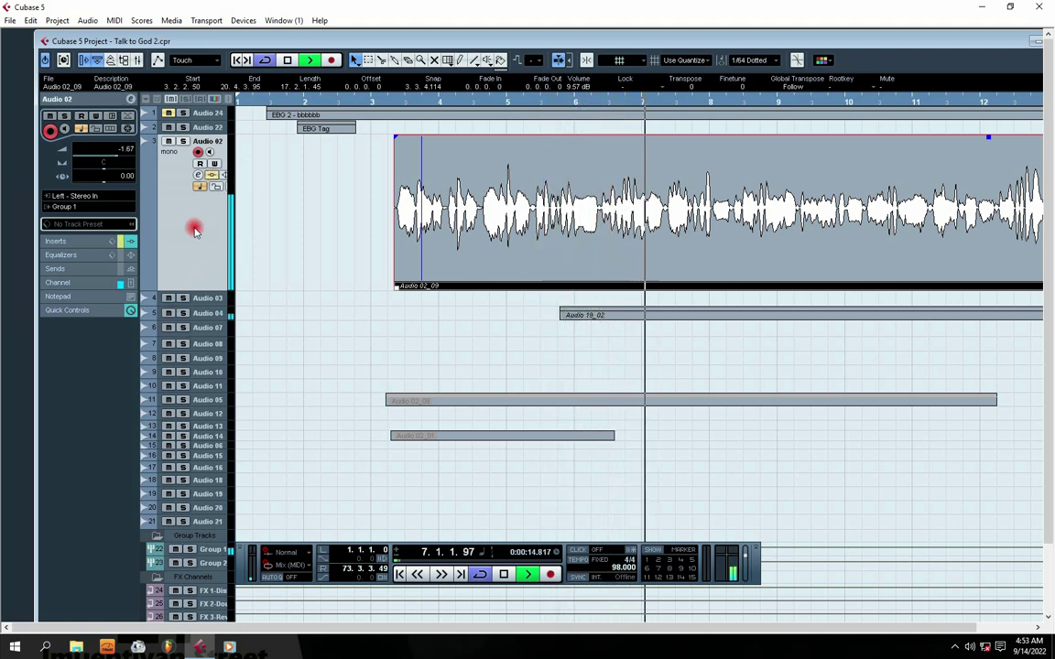
key("space")
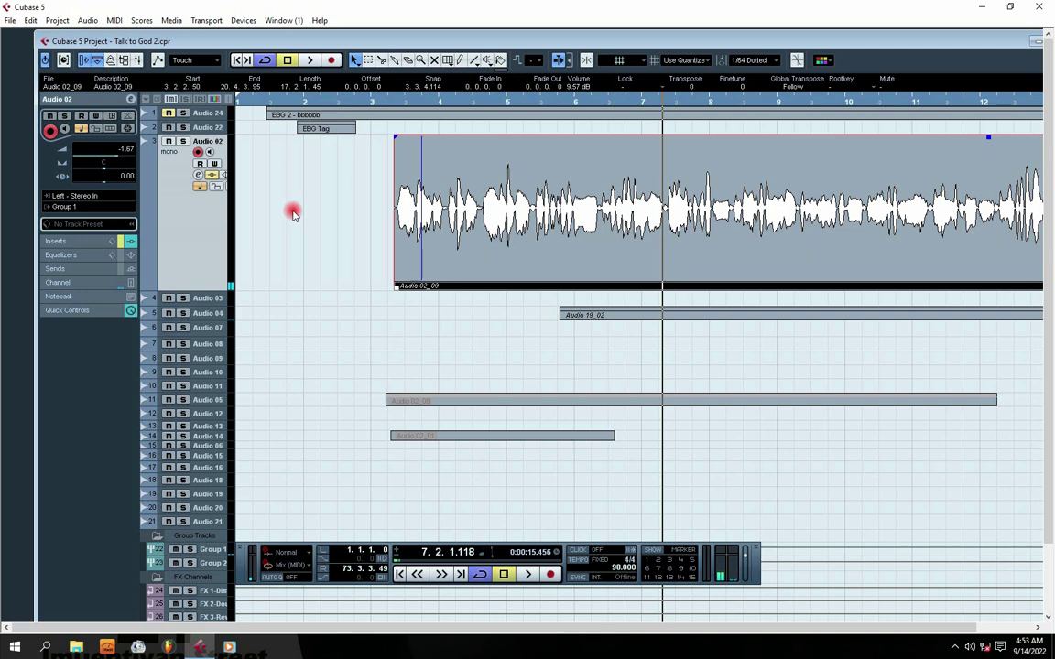
key("g")
key("g")
key("g")
key("g")
key("g")
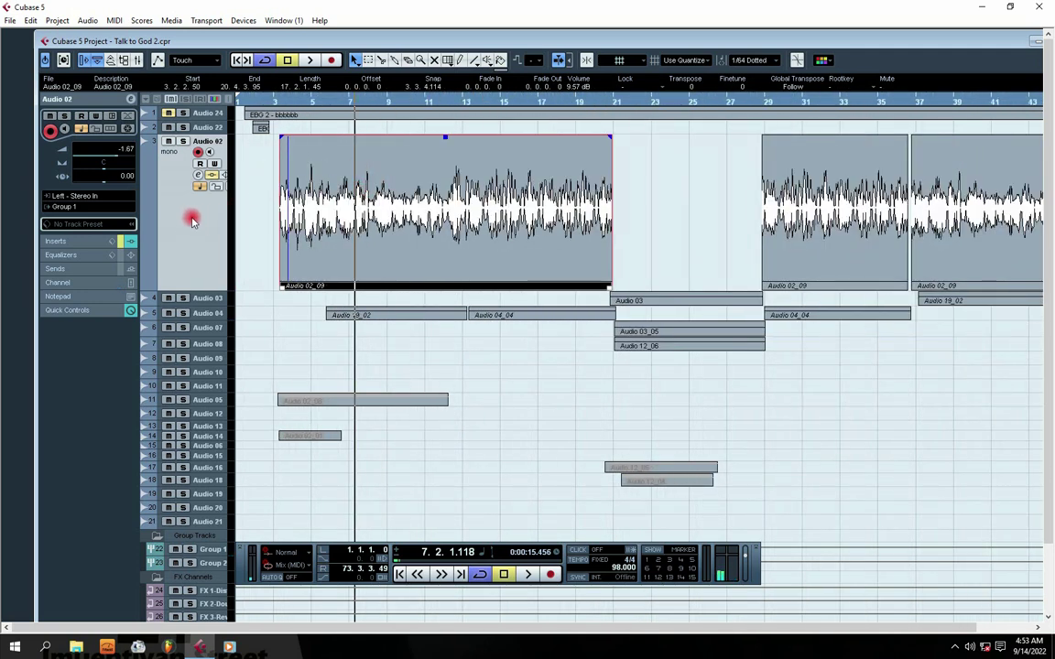
key("h")
key("h")
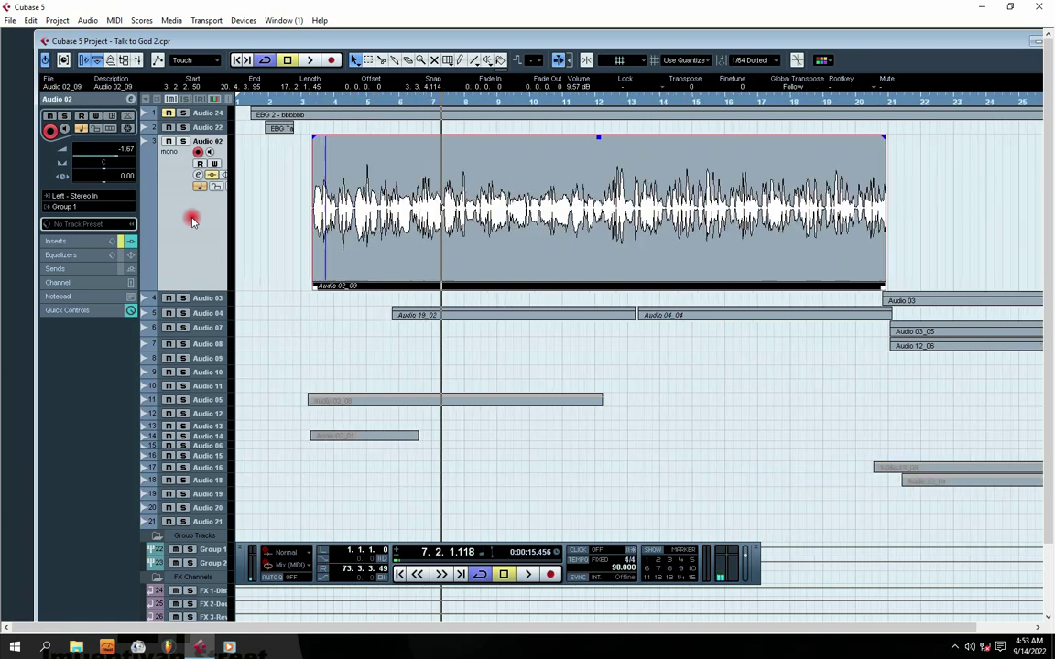
- Examine the Auto-Tune insert in Audio 02's channel settings and close both windows
left_click(131, 99)
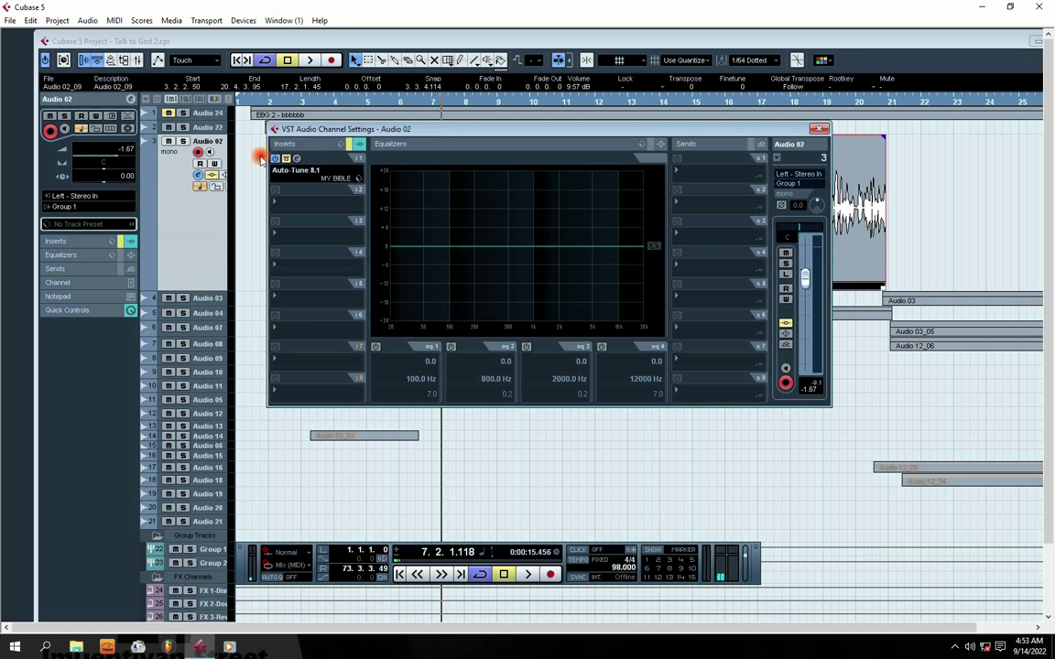
left_click(295, 158)
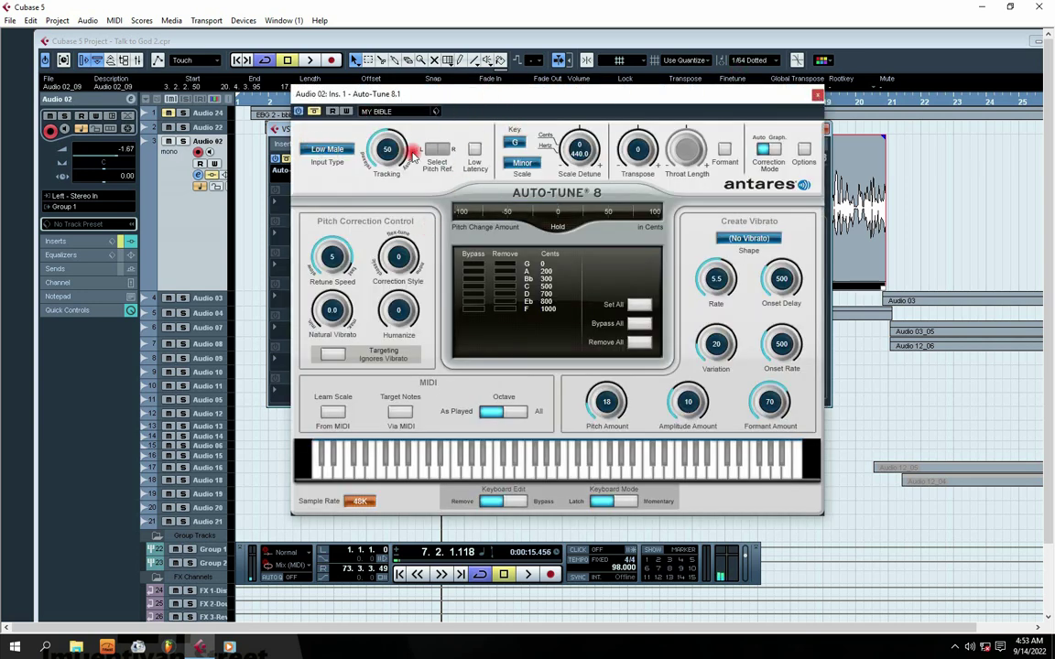
left_click(817, 95)
left_click(824, 130)
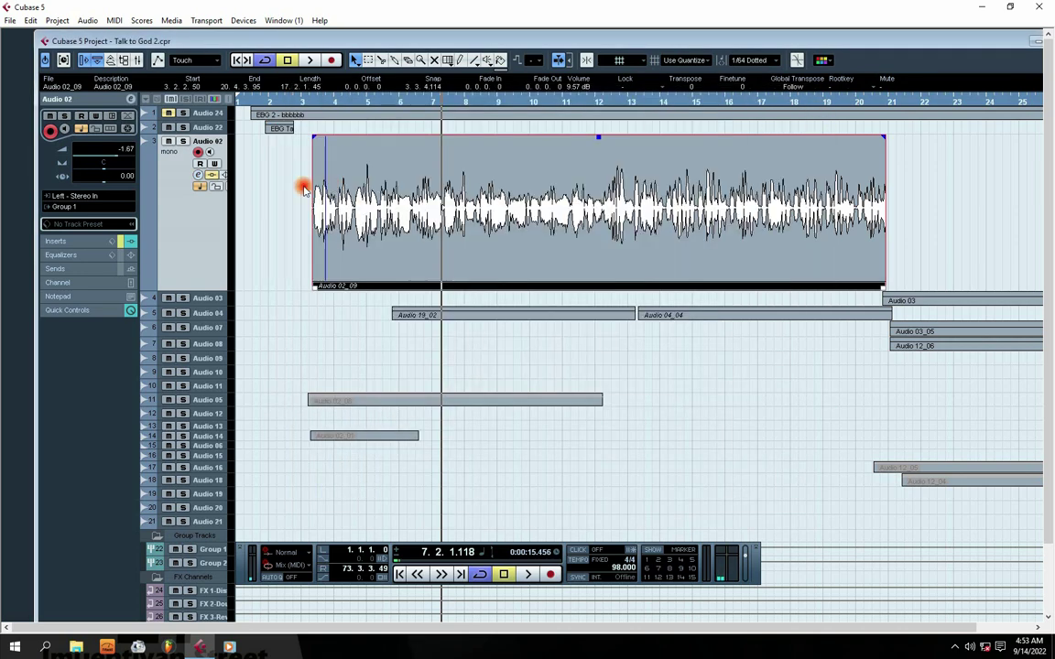
- Reduce the Audio 02 track's height and open the channel settings of Group 1, its output bus
left_click_drag(177, 290, 180, 154)
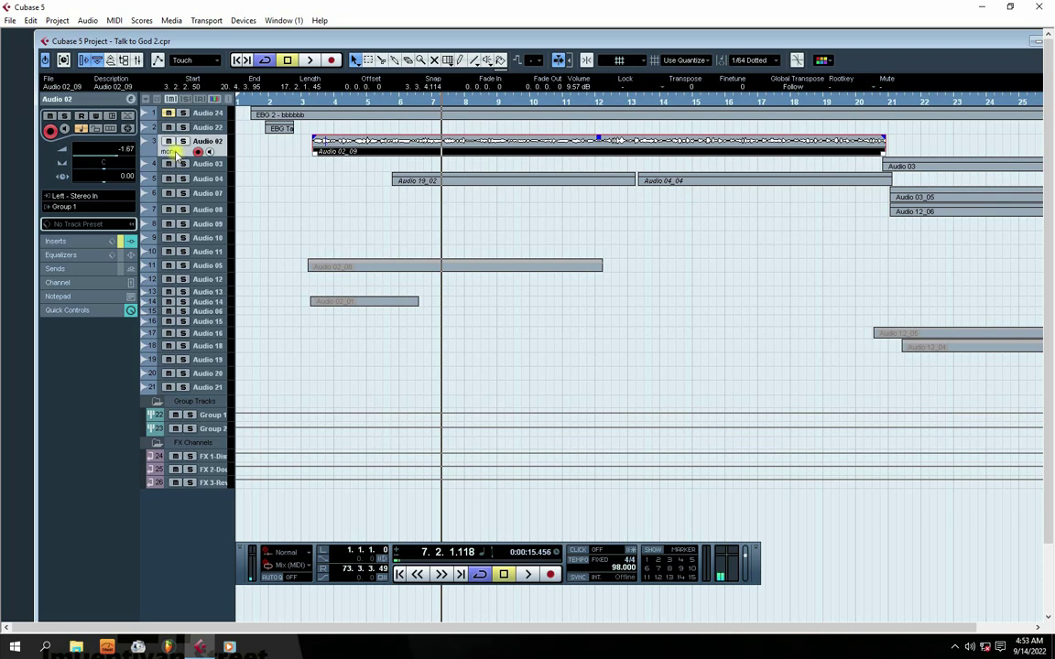
left_click(106, 206)
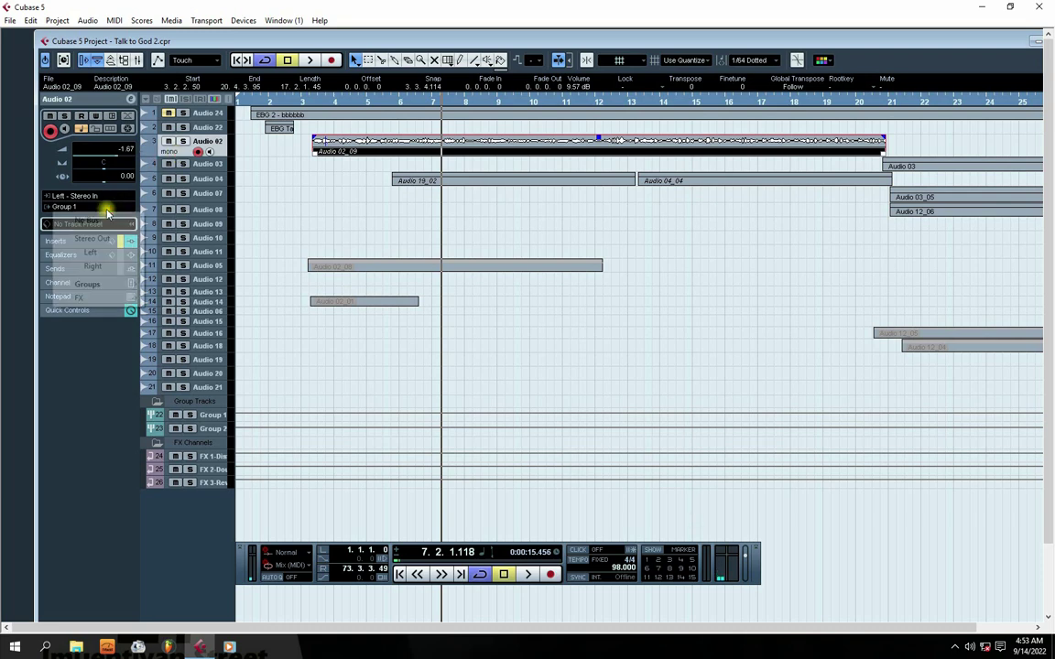
left_click(212, 418)
left_click(214, 416)
left_click(132, 100)
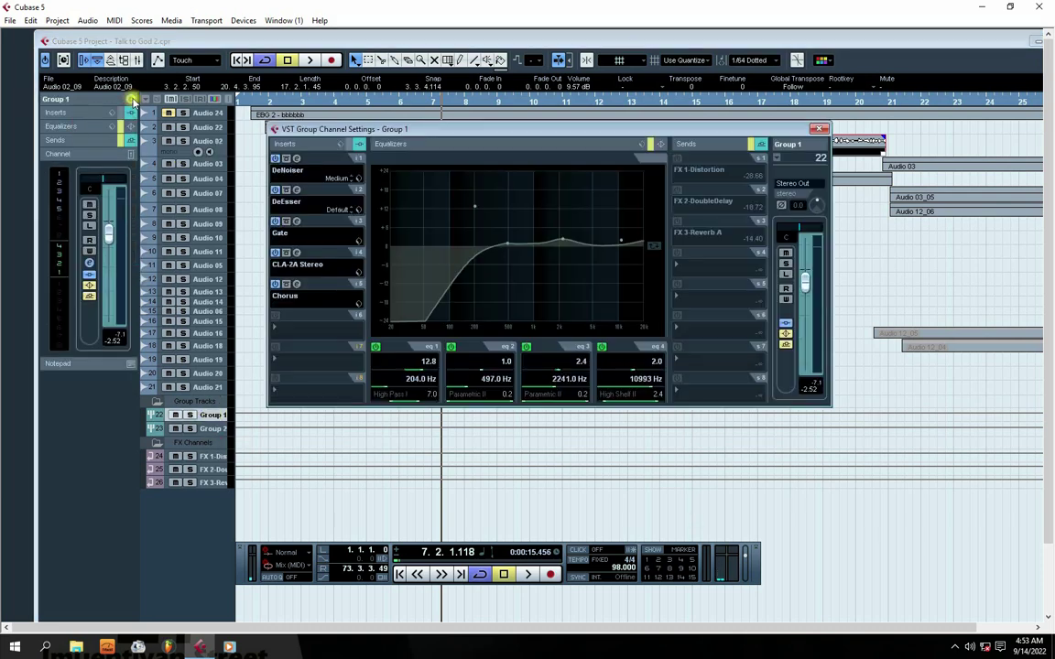
left_click_drag(432, 129, 443, 133)
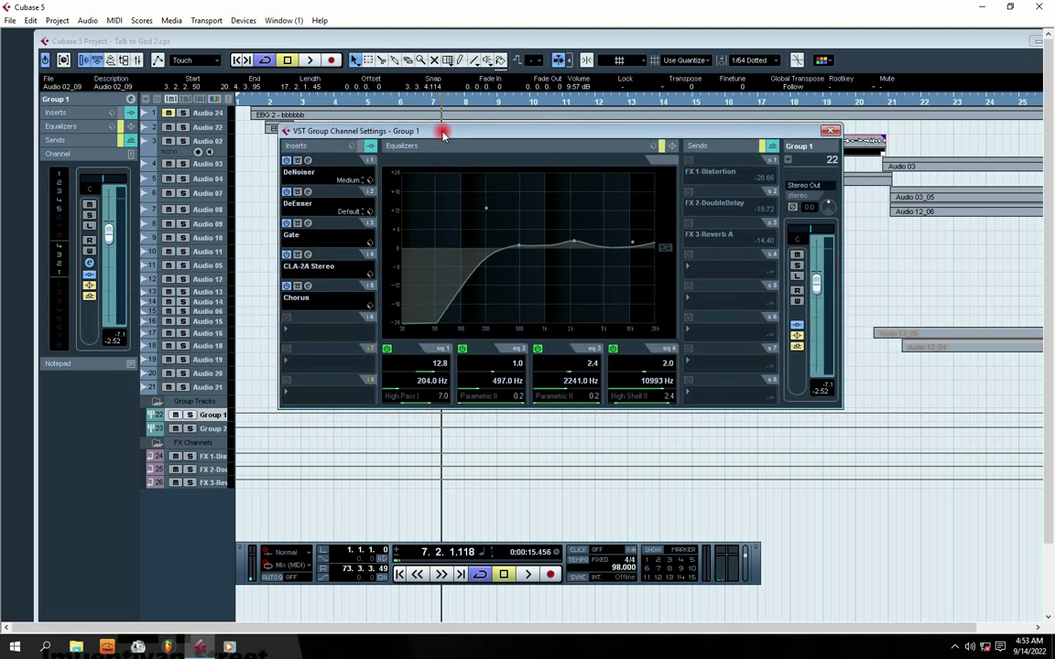
- Open Group 1's DeNoiser insert and examine its controls during a brief playback
left_click(308, 161)
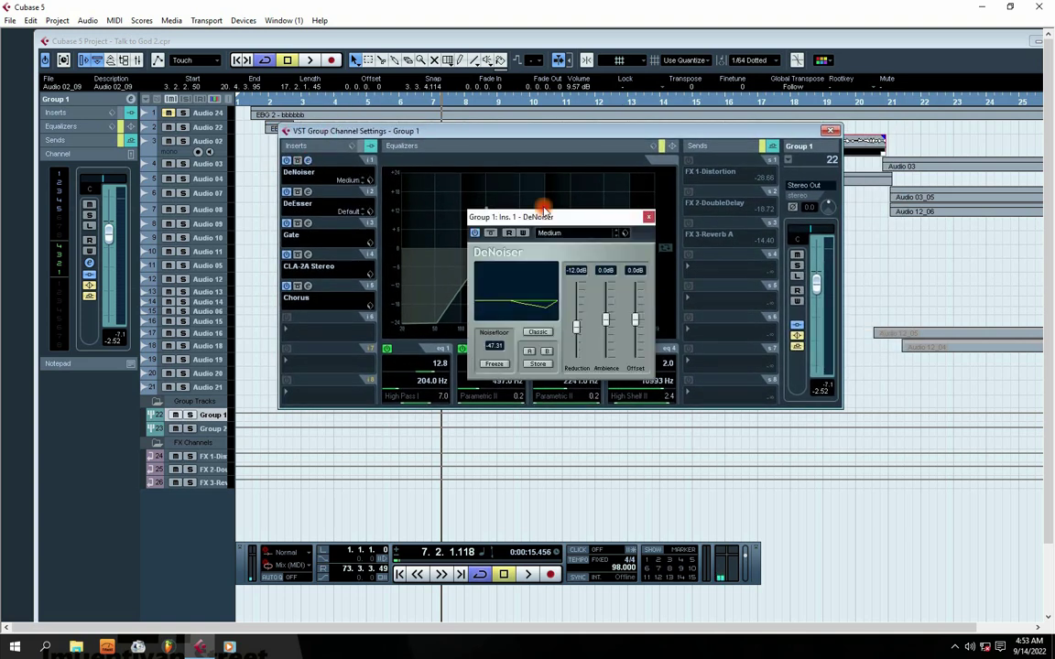
left_click_drag(514, 199, 502, 217)
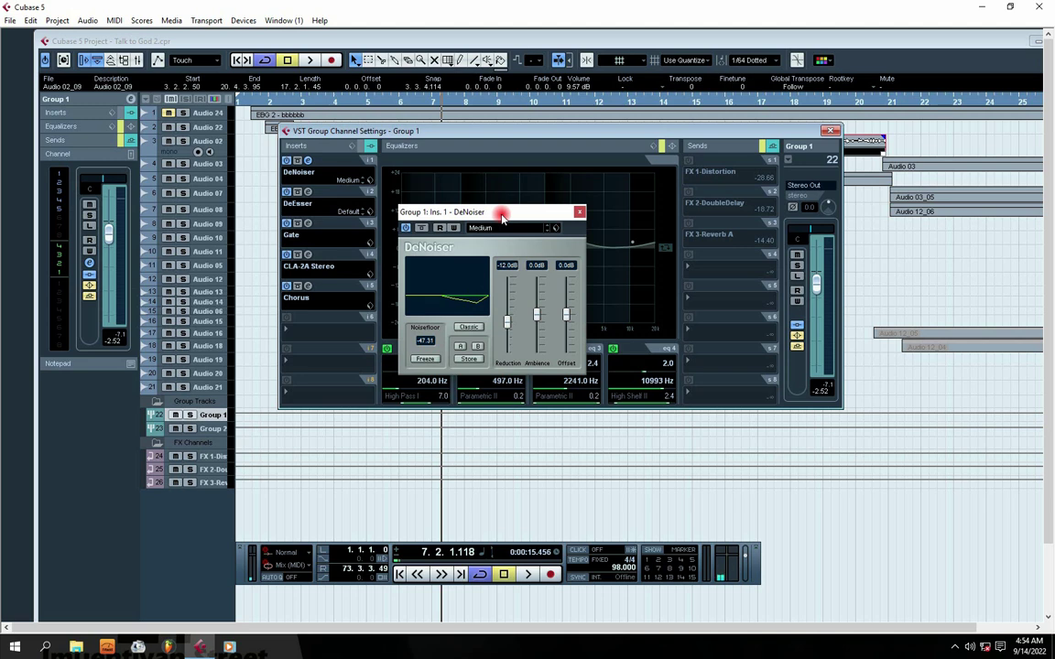
left_click_drag(502, 216, 531, 213)
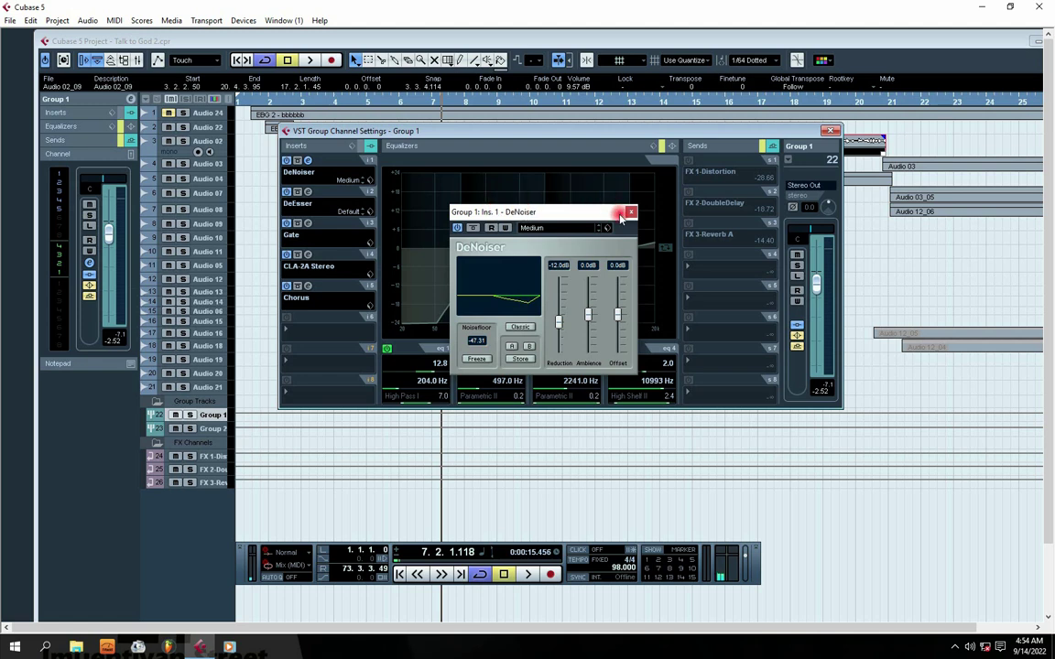
key("space")
key("space")
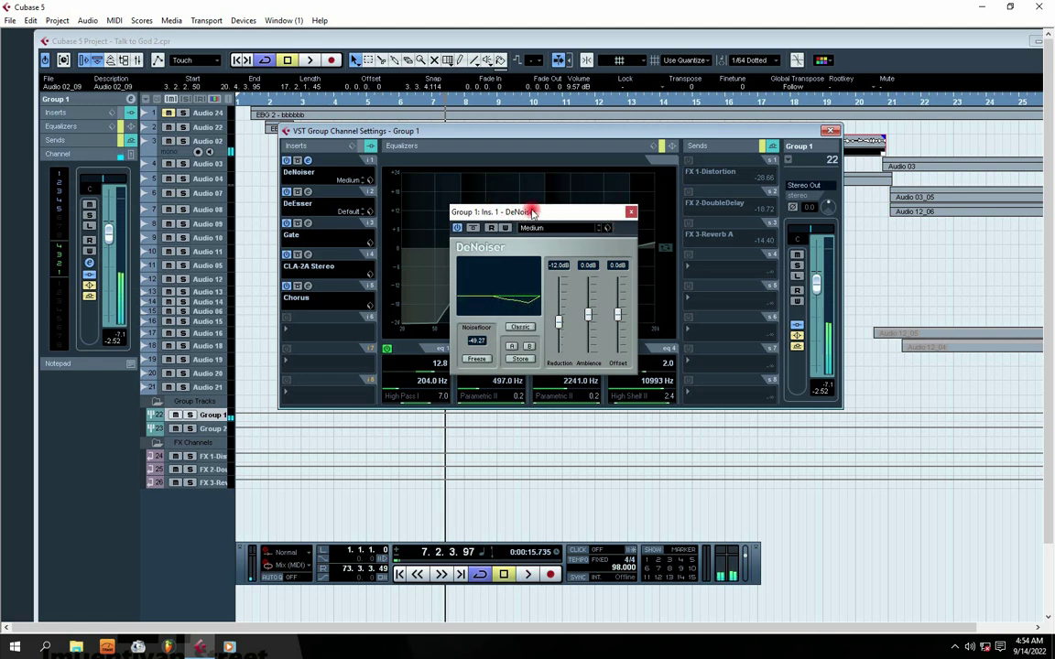
- Turn off the DeEsser, Gate, CLA-2A Stereo and Chorus inserts on Group 1, leaving only DeNoiser on
left_click(287, 191)
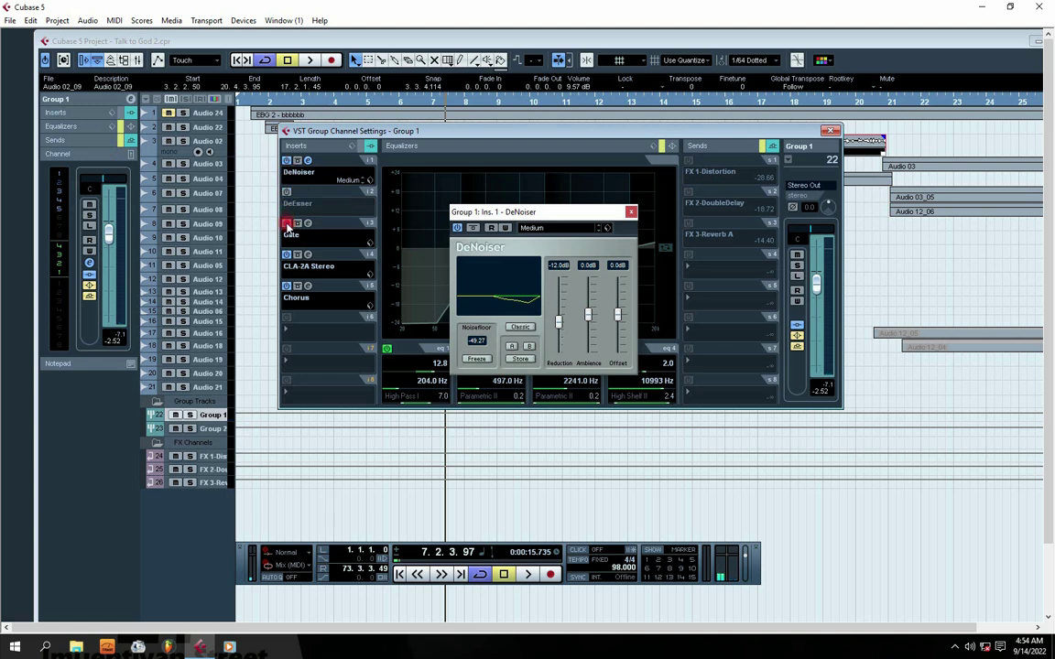
left_click(286, 222)
left_click(287, 253)
left_click(286, 284)
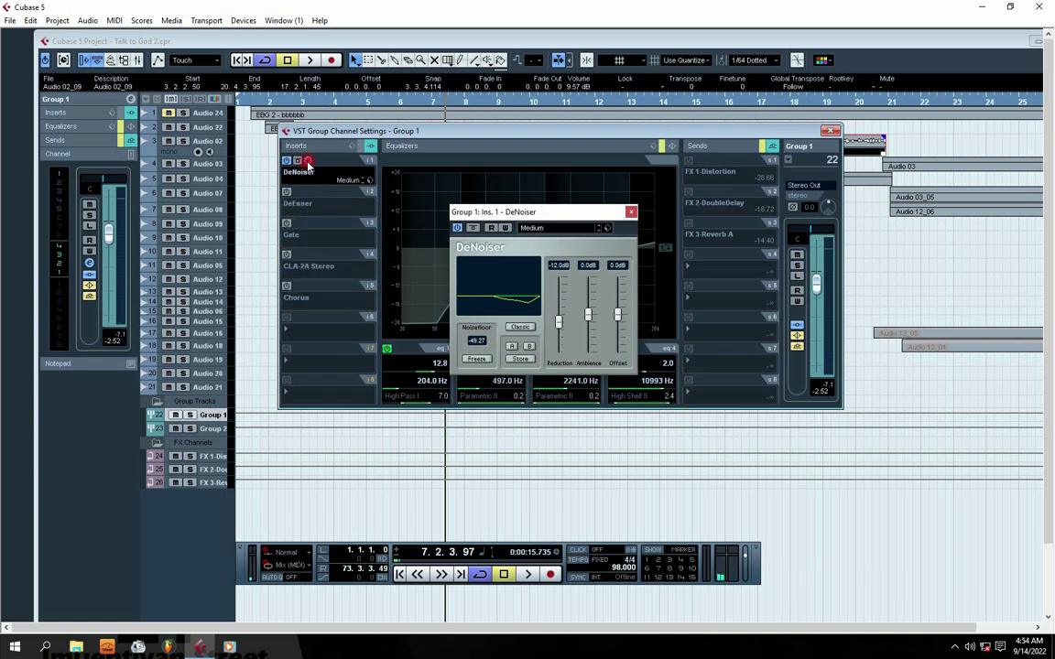
- Choose the Medium preset for Group 1's DeNoiser and close the plugin
left_click(308, 162)
left_click(309, 162)
left_click_drag(557, 213, 527, 202)
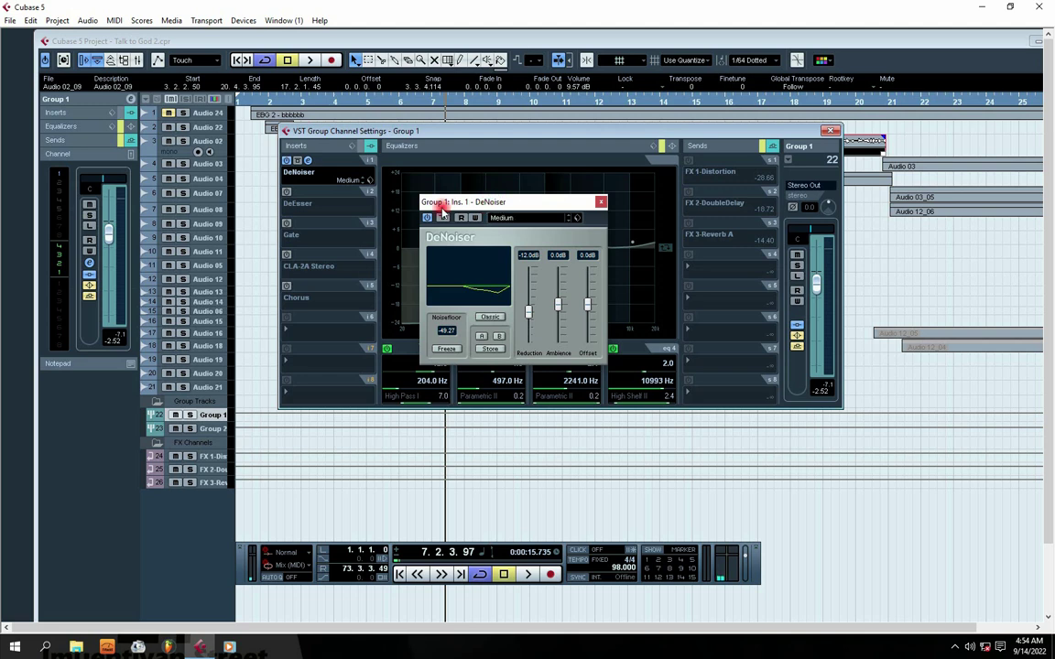
left_click_drag(501, 203, 501, 189)
left_click(502, 203)
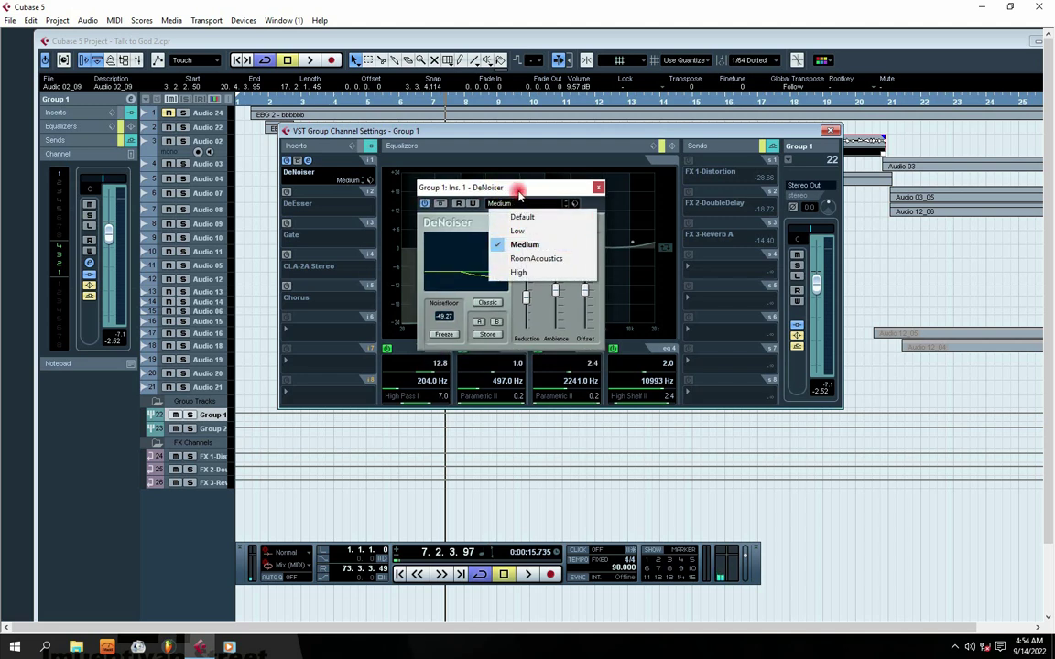
left_click(525, 245)
left_click(597, 190)
- Start playback from just before bar 3 and select the Audio 02 track
left_click(300, 101)
key("space")
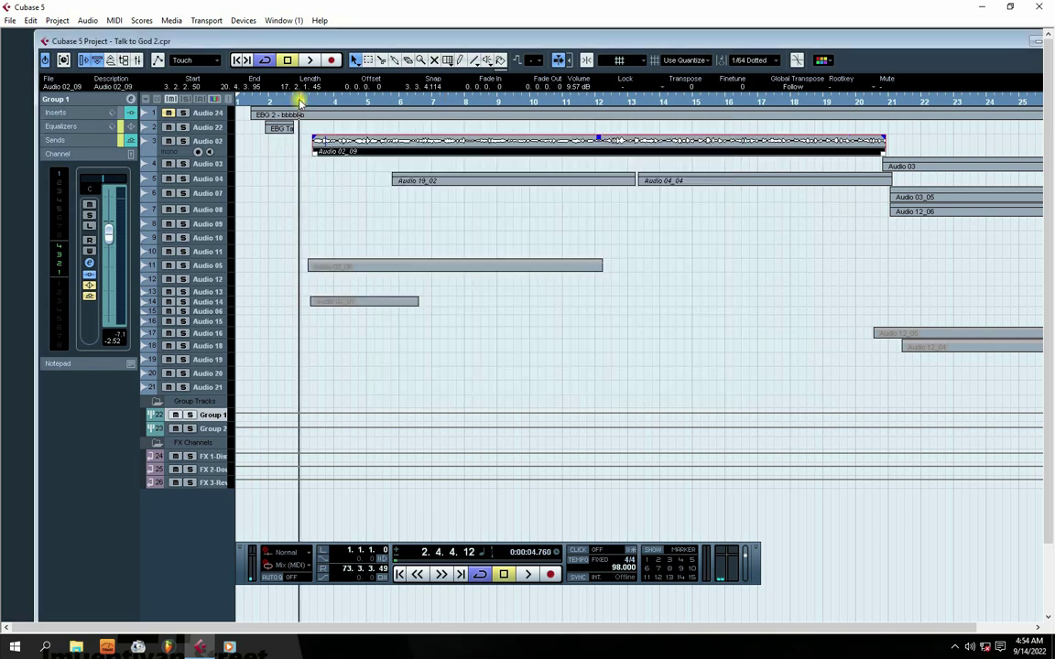
left_click(194, 143)
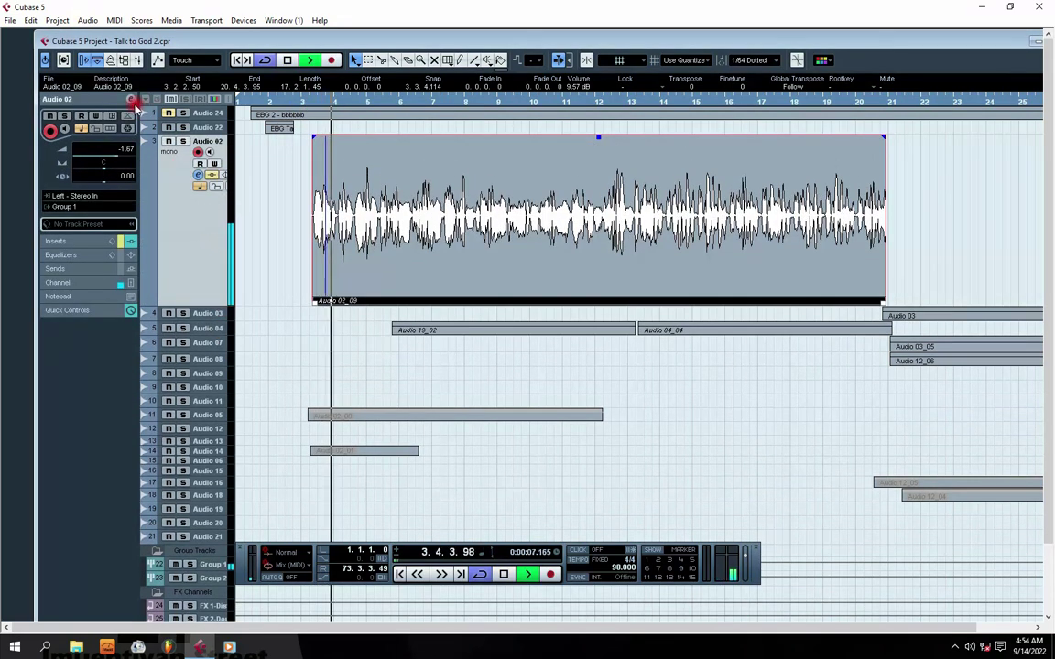
- Reopen Group 1's channel settings and check its DeNoiser insert while the vocal plays
left_click(207, 565)
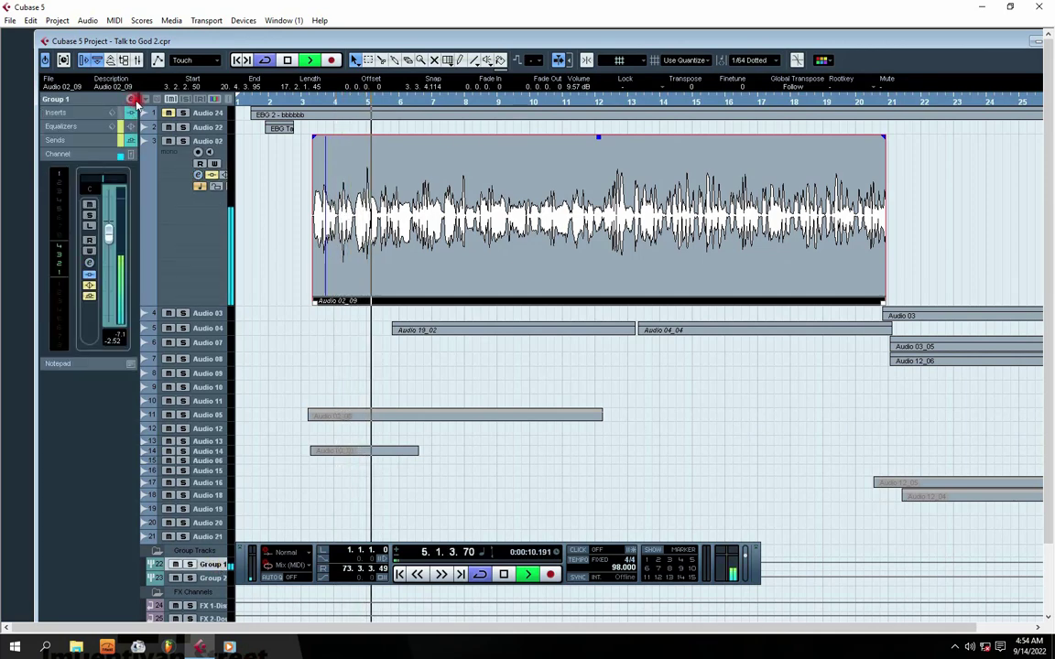
left_click(130, 99)
left_click_drag(473, 138, 499, 154)
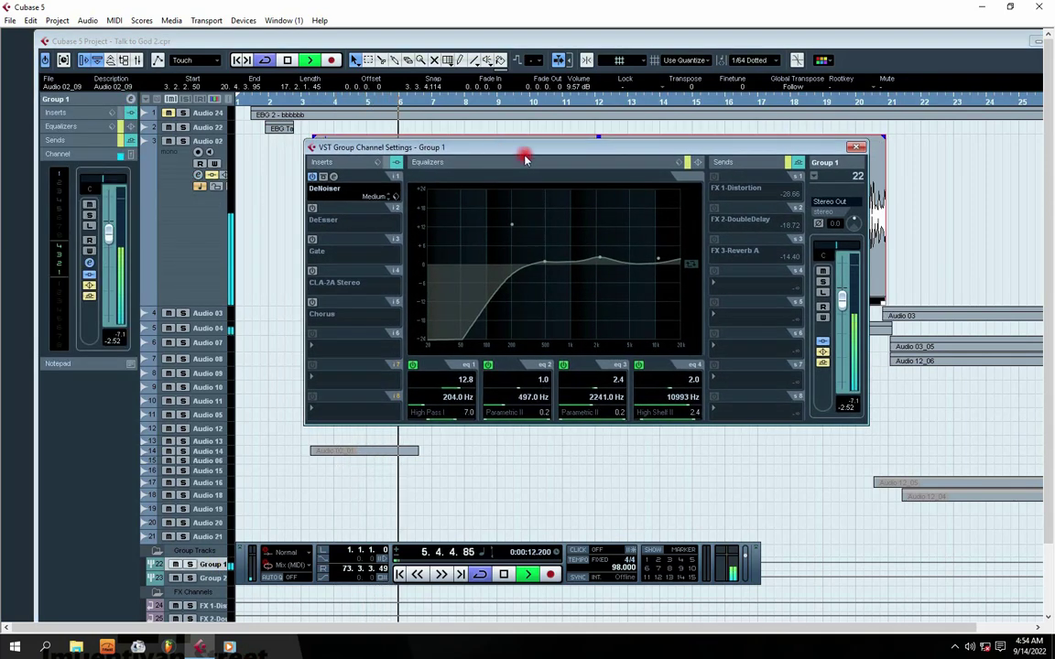
left_click(338, 181)
left_click(595, 185)
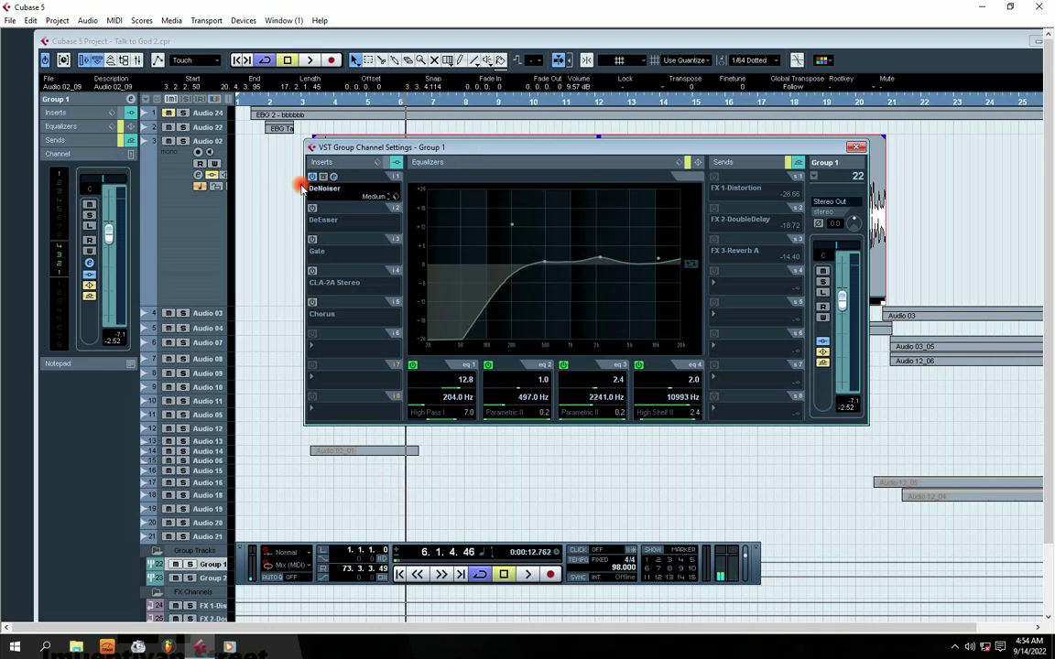
- Turn on Group 1's DeEsser insert, look over its plugin settings and close the plugin
left_click_drag(312, 210, 322, 190)
left_click(312, 209)
left_click(335, 210)
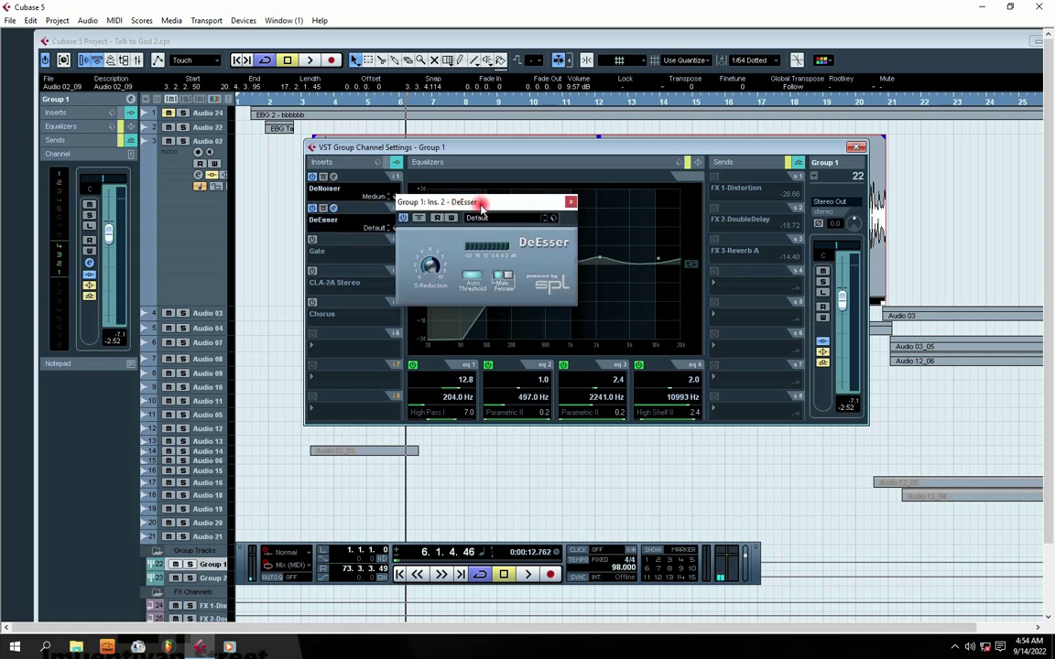
left_click_drag(485, 204, 501, 230)
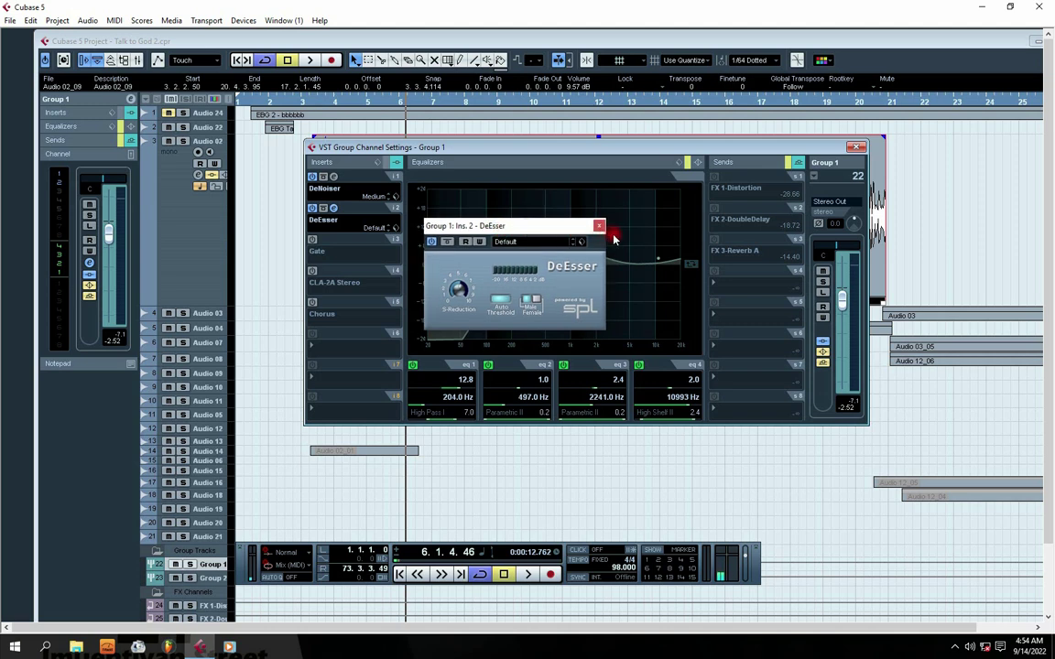
left_click_drag(537, 228, 510, 226)
left_click(571, 224)
- Activate Group 1's equalizer, setting band 1 to 211 Hz, band 3 to gain 2.2 at 2129 Hz and band 4 to gain 2.2 at 10443 Hz
left_click(684, 162)
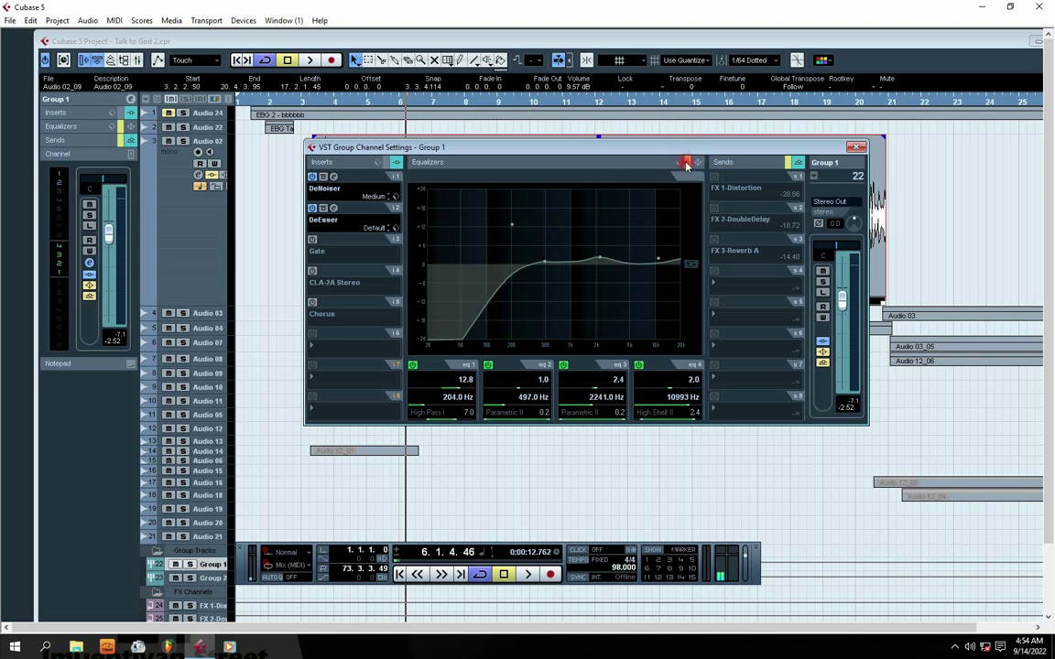
left_click(684, 163)
left_click_drag(569, 148, 544, 137)
left_click(487, 212)
left_click_drag(487, 214, 489, 215)
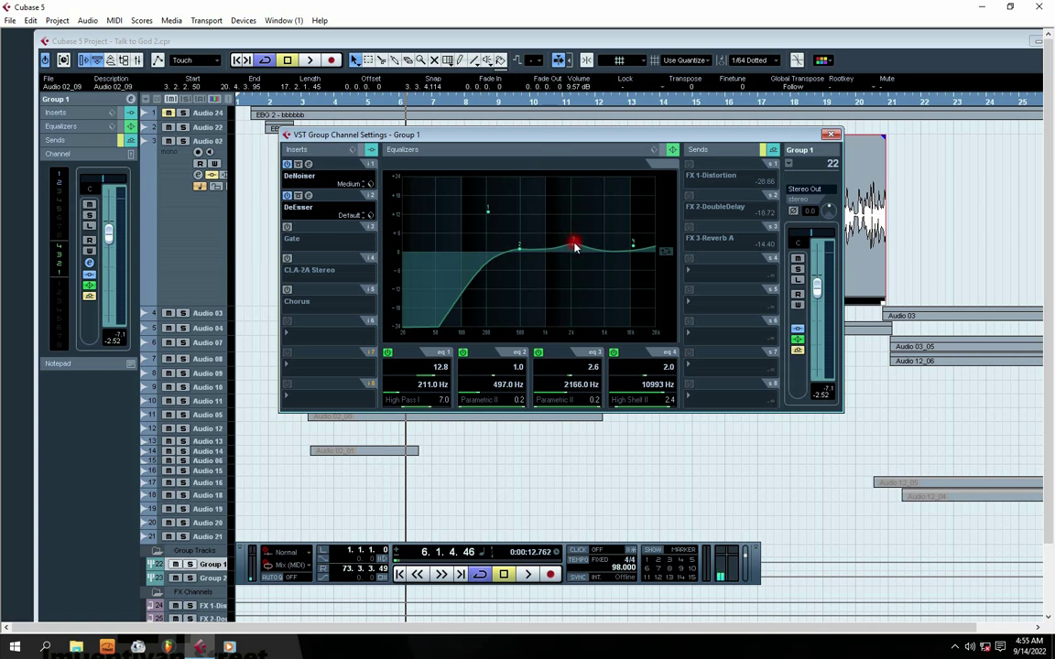
left_click_drag(574, 248, 576, 249)
left_click_drag(574, 249, 576, 251)
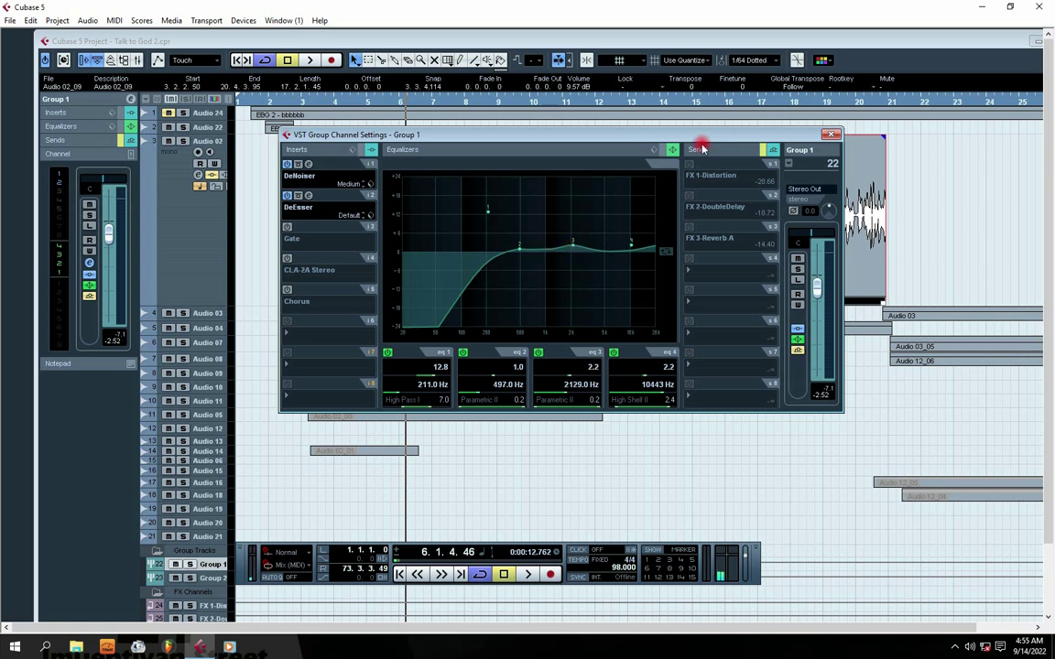
left_click_drag(591, 135, 571, 135)
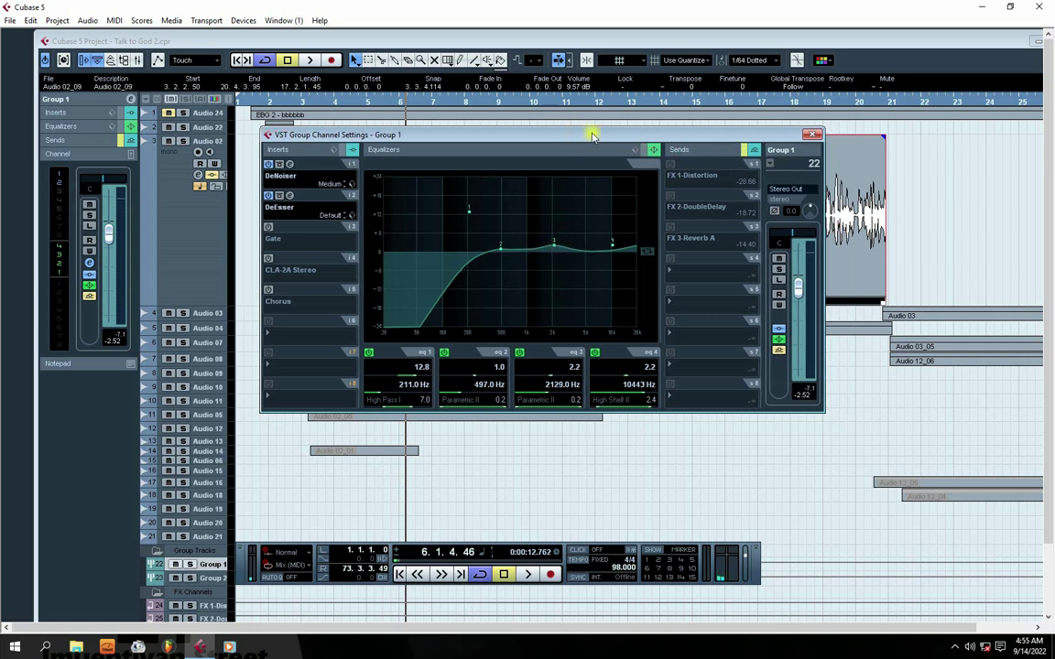
- Turn off DeNoiser and DeEsser and compare the playing vocal with Group 1's equalizer bypassed and active
left_click(268, 165)
left_click(269, 196)
key("space")
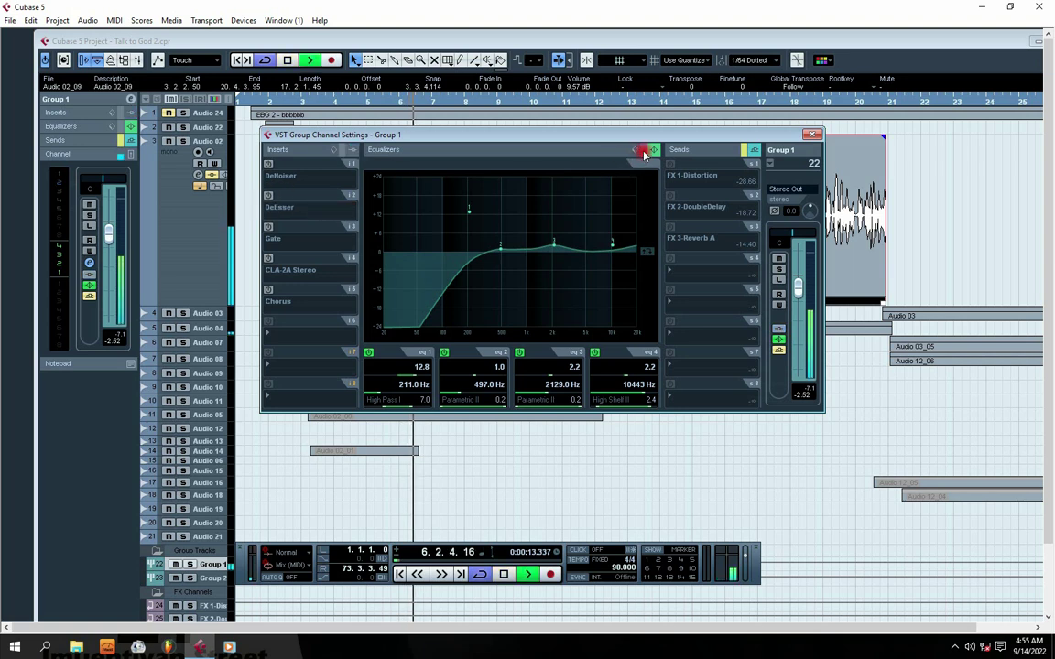
left_click(643, 151)
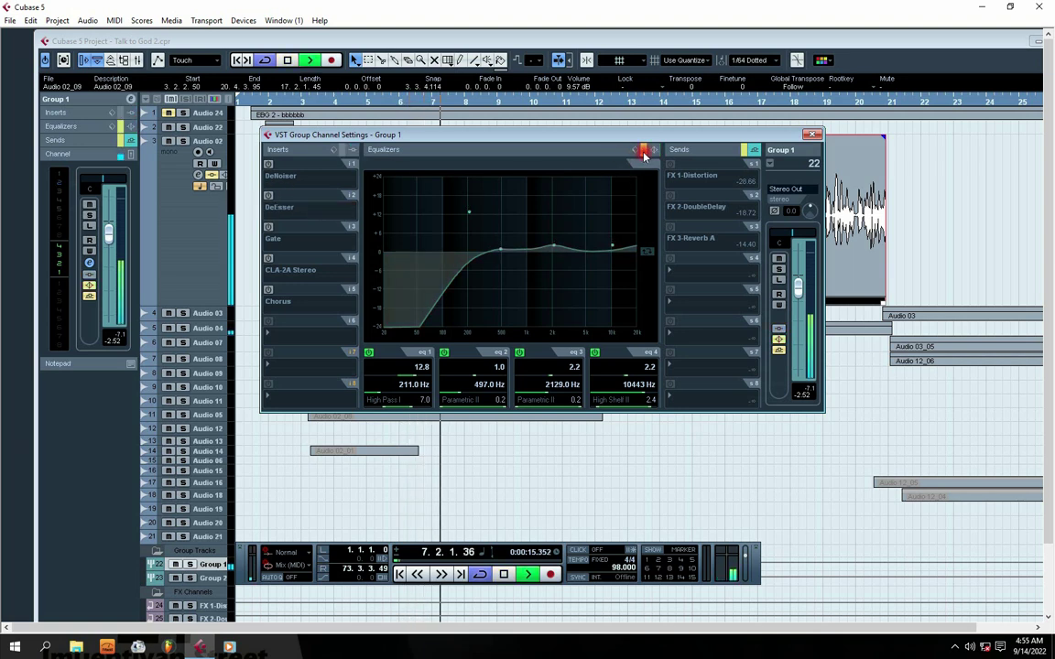
left_click(644, 151)
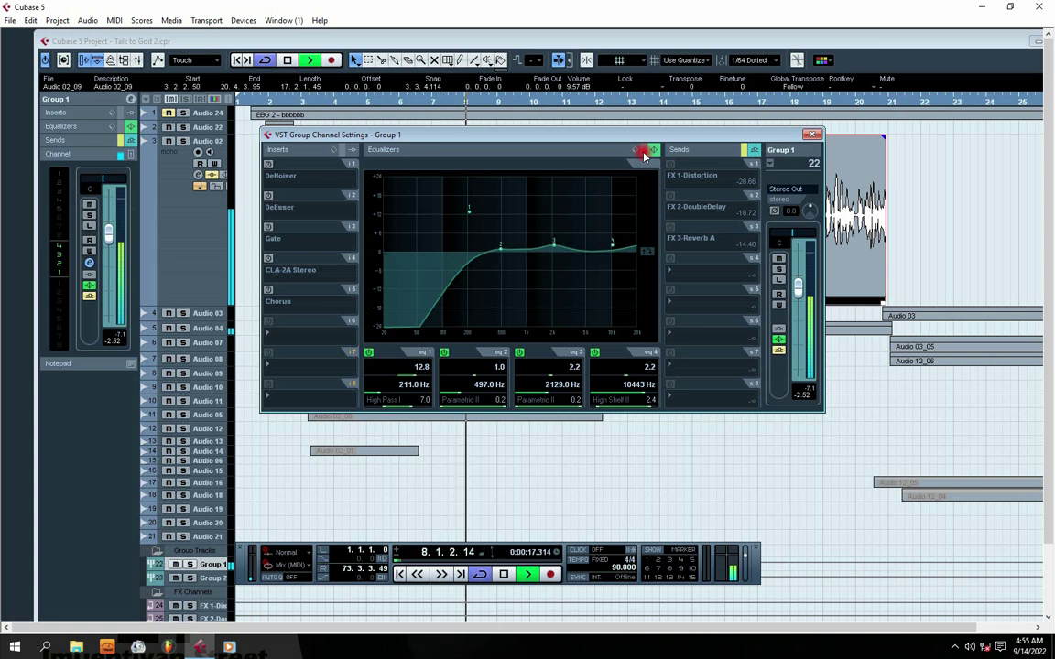
key("space")
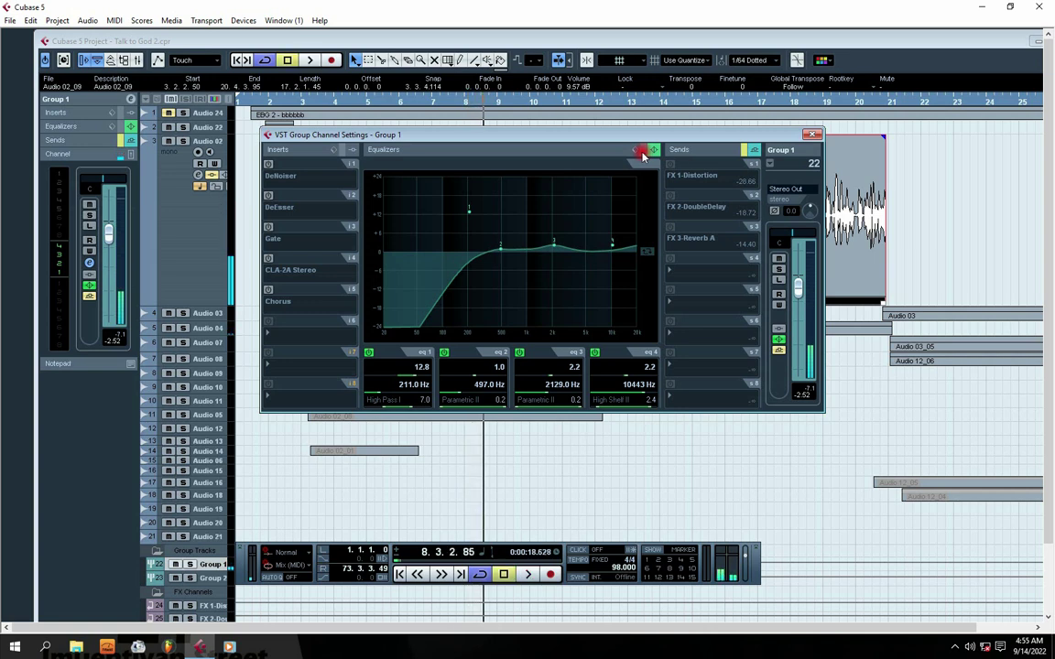
- Turn DeNoiser and DeEsser back on, audition the vocal with the DeEsser plugin open, close it and stop playback
left_click(269, 165)
key("space")
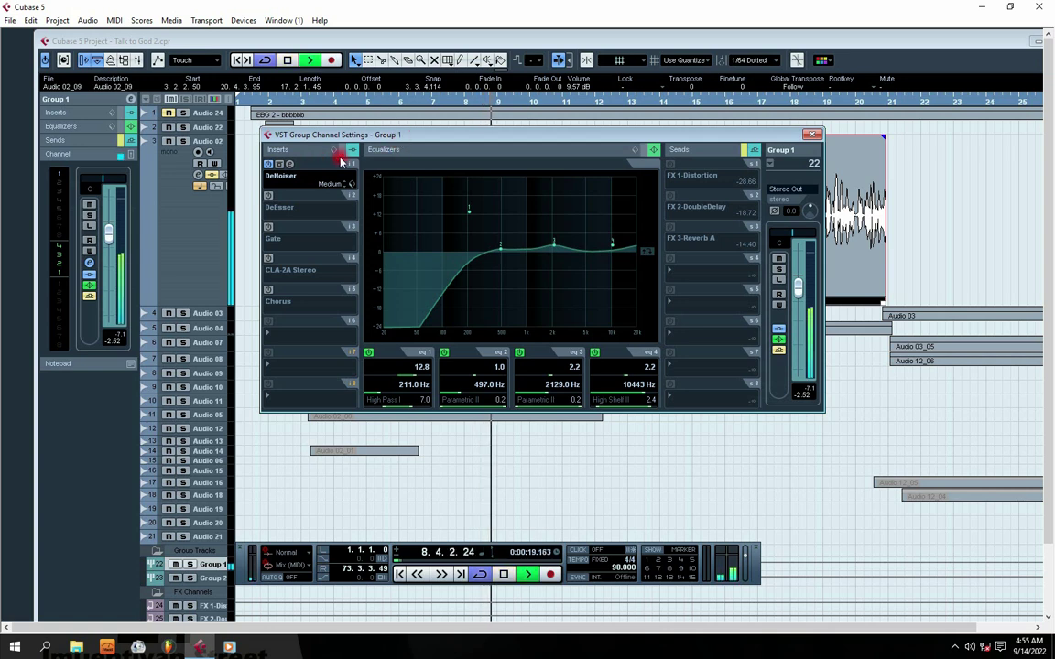
left_click(270, 196)
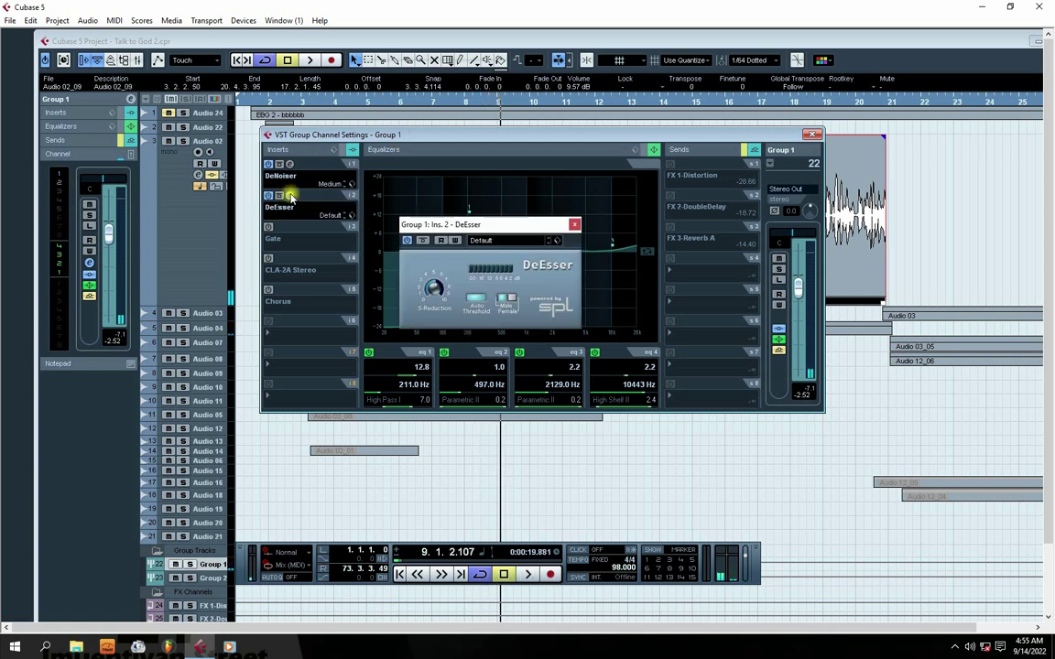
left_click_drag(469, 219, 452, 218)
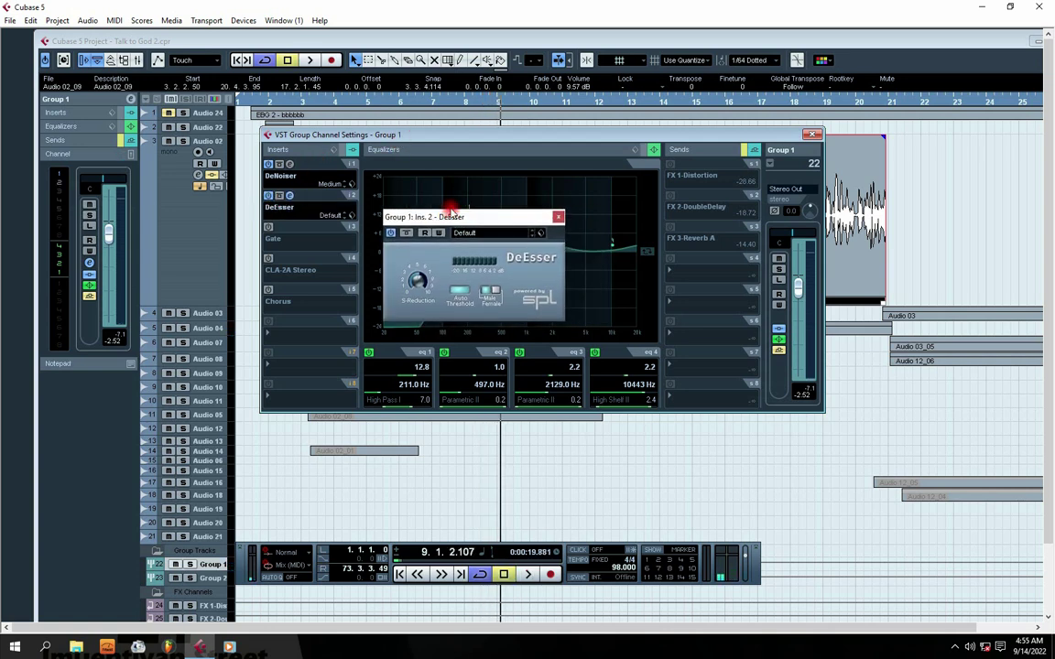
key("space")
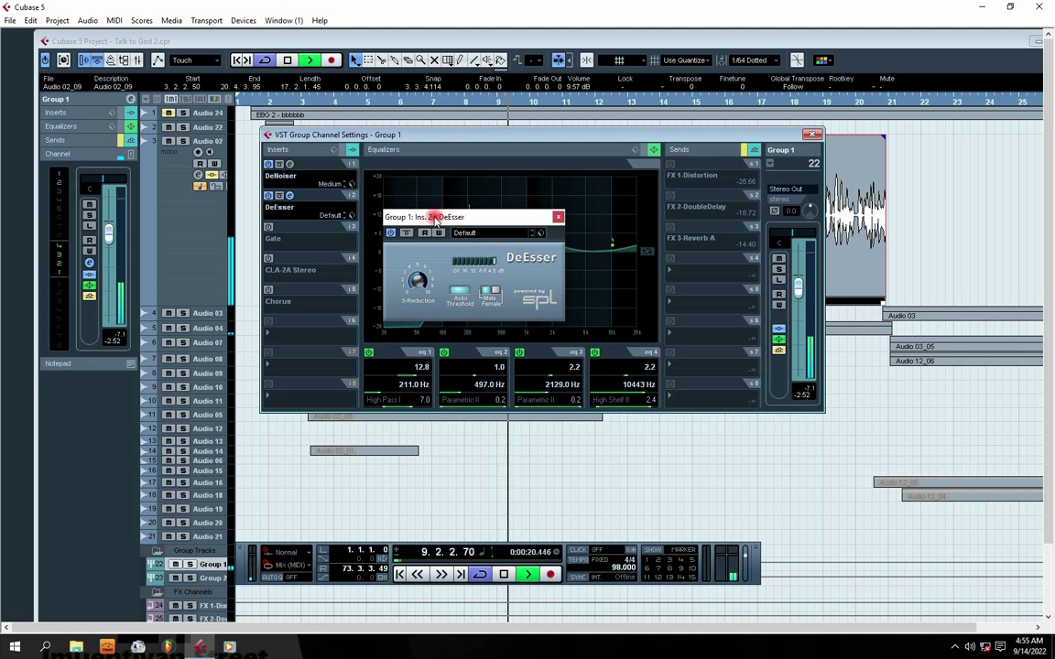
left_click_drag(443, 218, 449, 220)
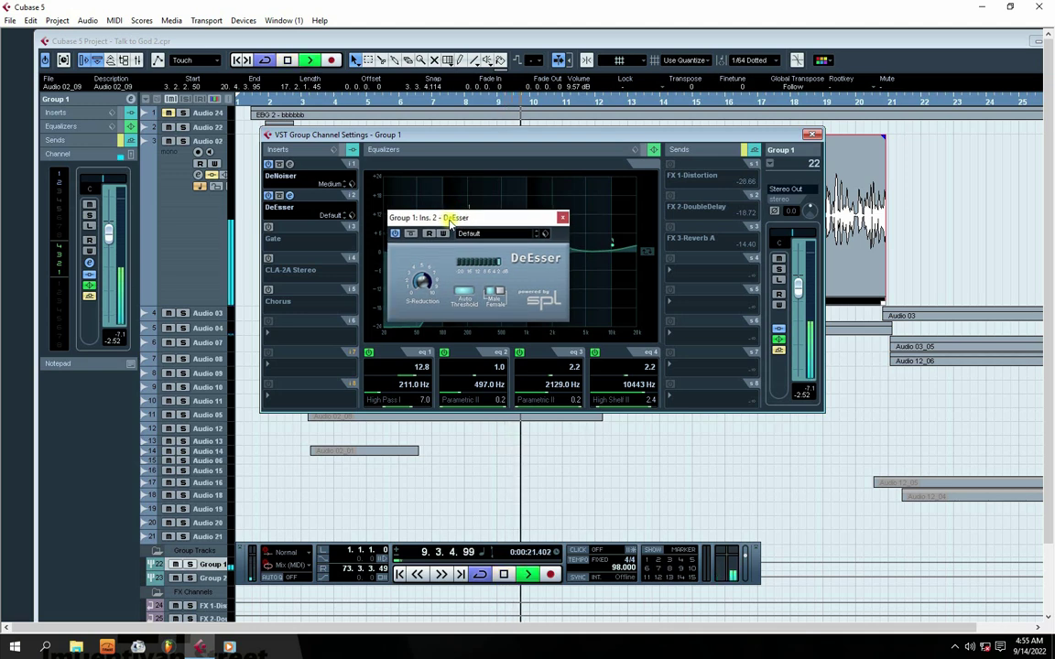
left_click(562, 218)
key("space")
mouse_move(463, 135)
left_mouse_down()
mouse_move(476, 135)
mouse_move(464, 135)
left_mouse_up()
left_click_drag(464, 136, 461, 135)
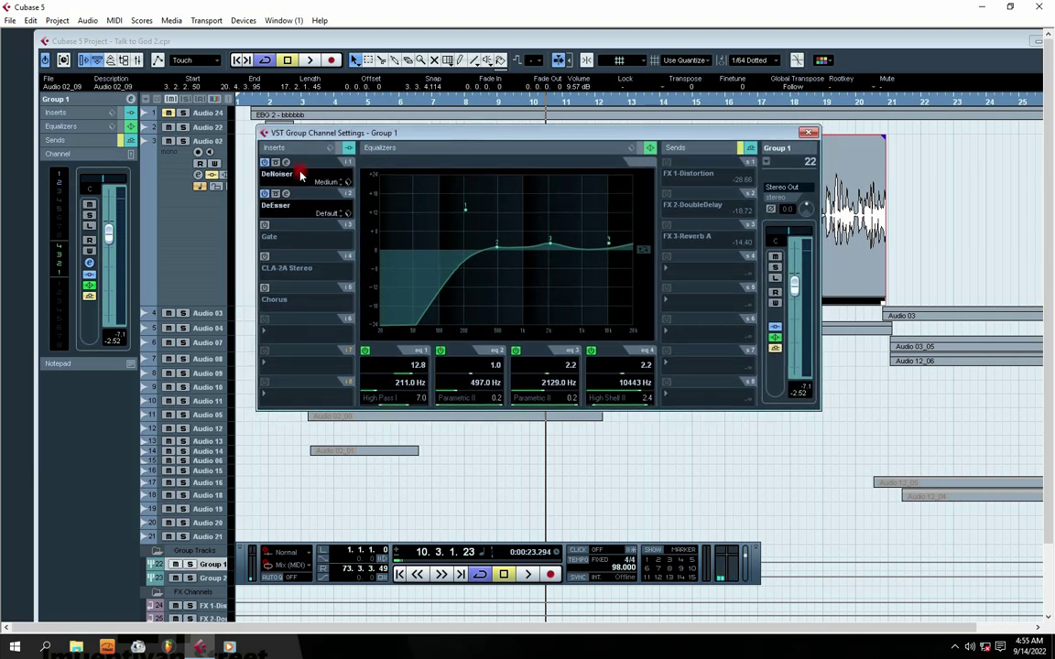
- Turn on Group 1's Gate insert and audition the vocal with its plugin open
left_click(264, 225)
left_click(286, 225)
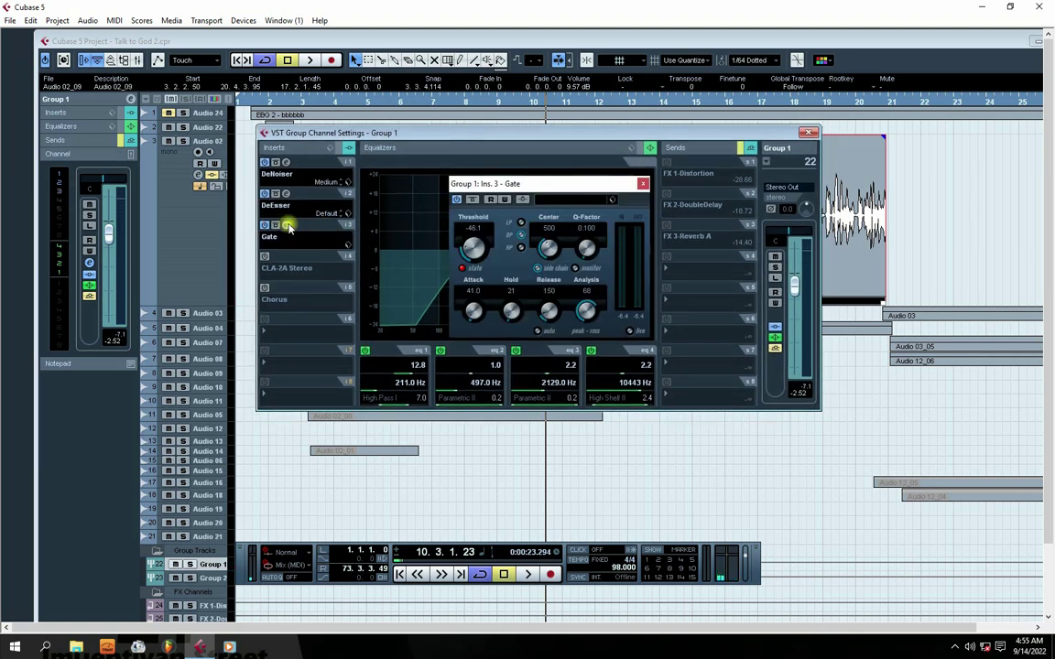
left_click_drag(509, 187, 467, 180)
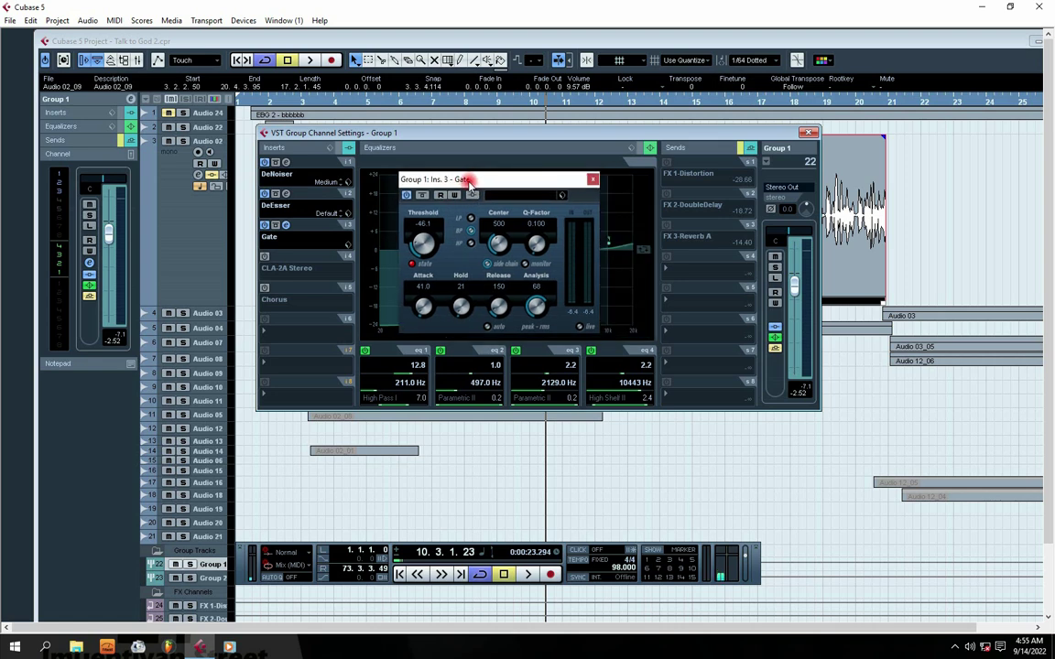
key("space")
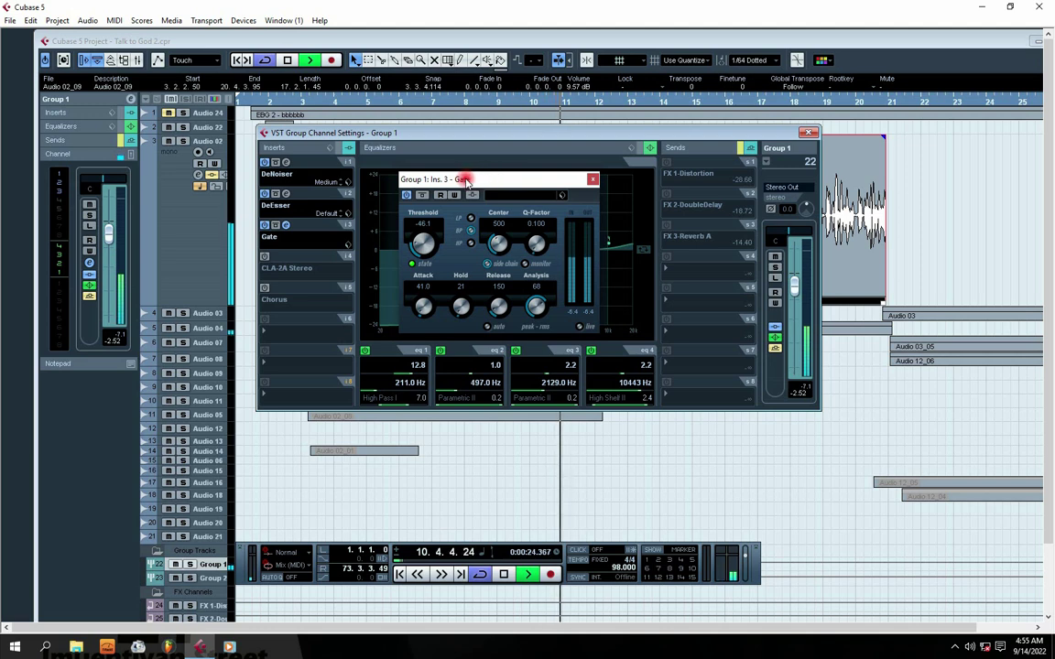
left_click_drag(464, 179, 468, 184)
key("space")
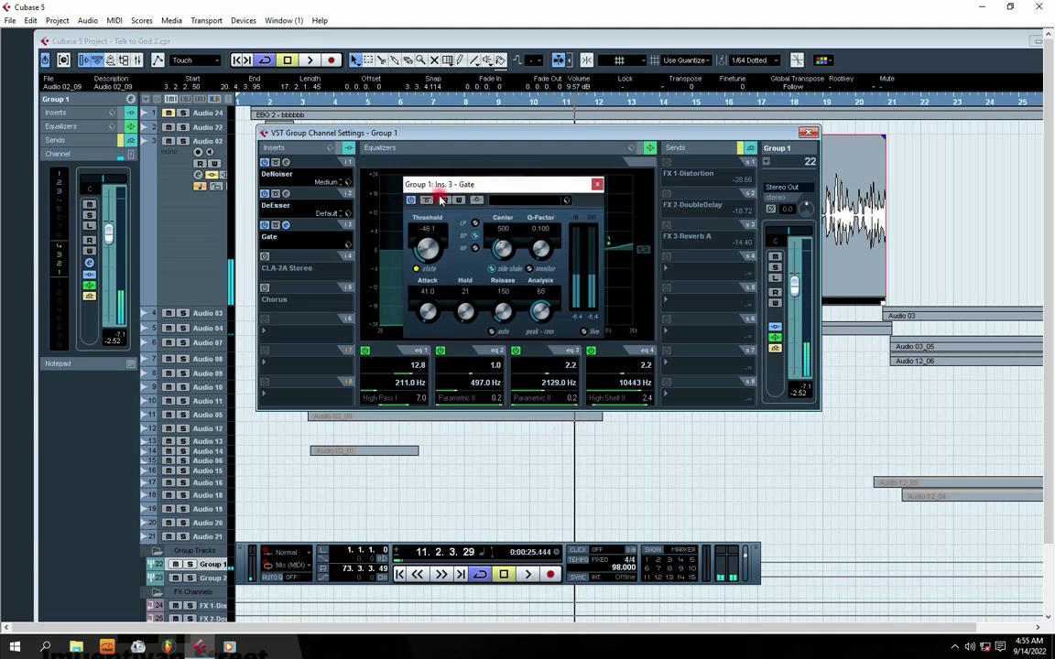
- Compare the playing vocal with the Gate switched off and on, leaving it on, and close the plugin
left_click(412, 201)
key("space")
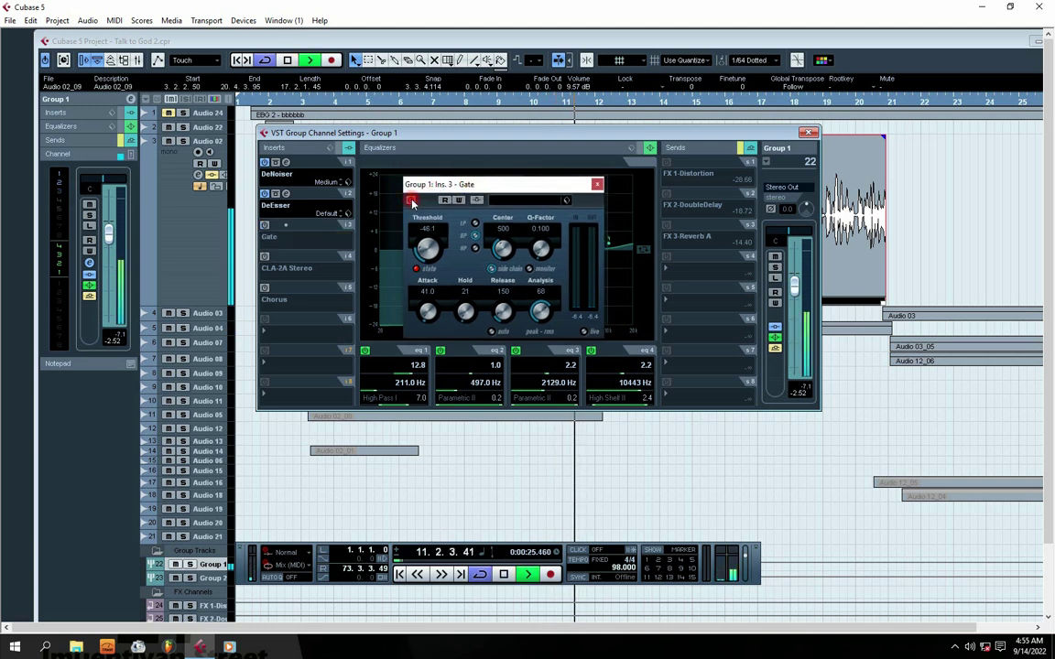
key("space")
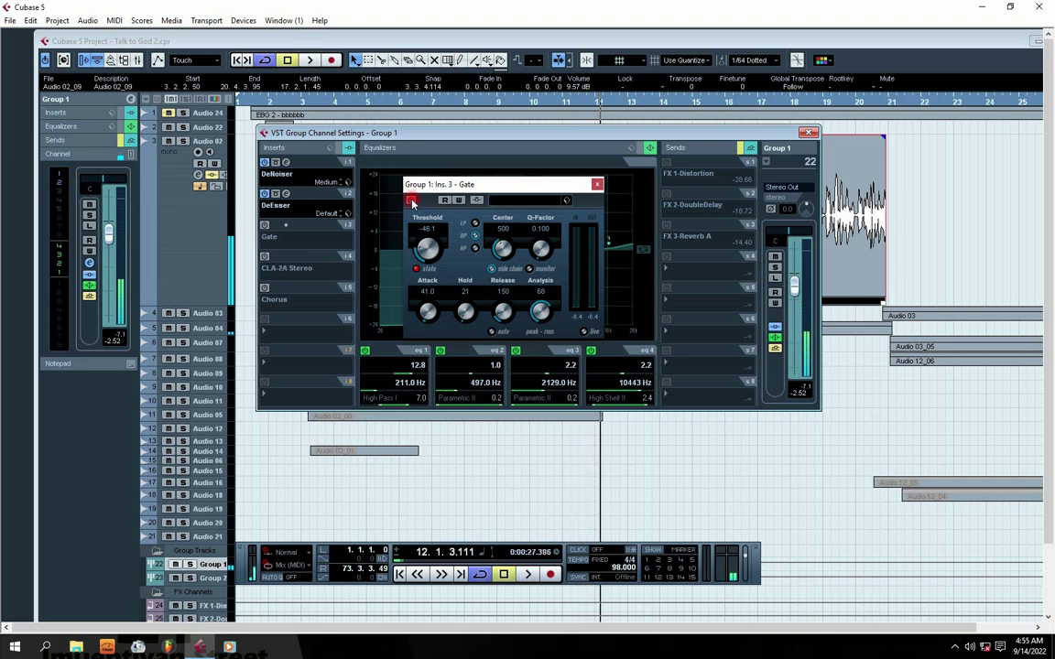
left_click(412, 201)
left_click(412, 200)
key("space")
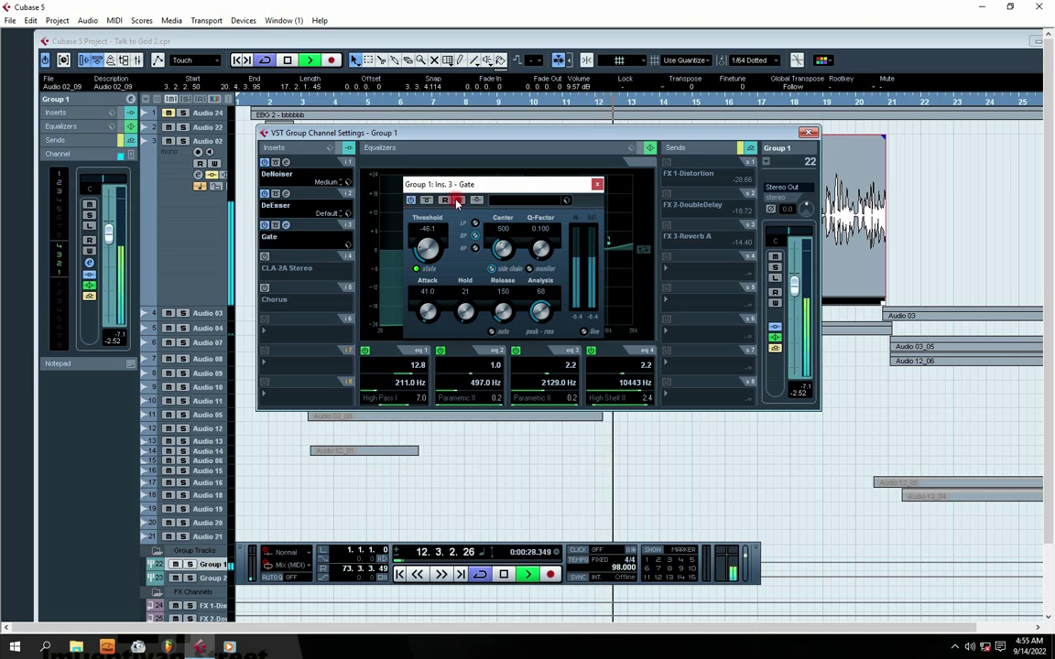
left_click(596, 185)
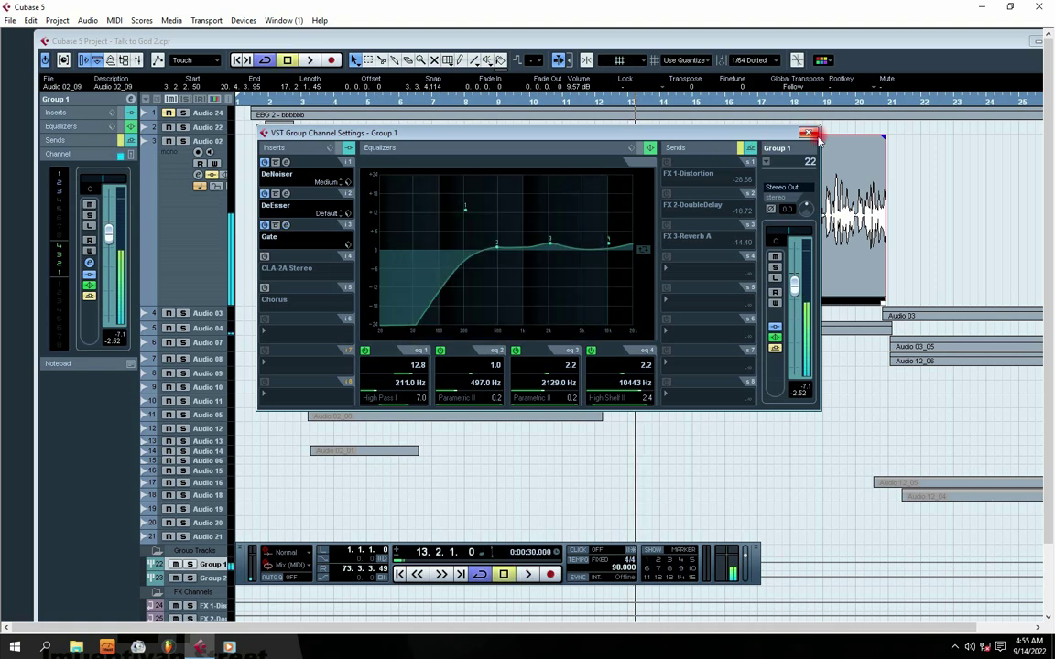
- Stop playback, return the playhead to just after bar 4, and collapse the height of the Audio 02 track
left_click(809, 133)
key("space")
left_click(345, 100)
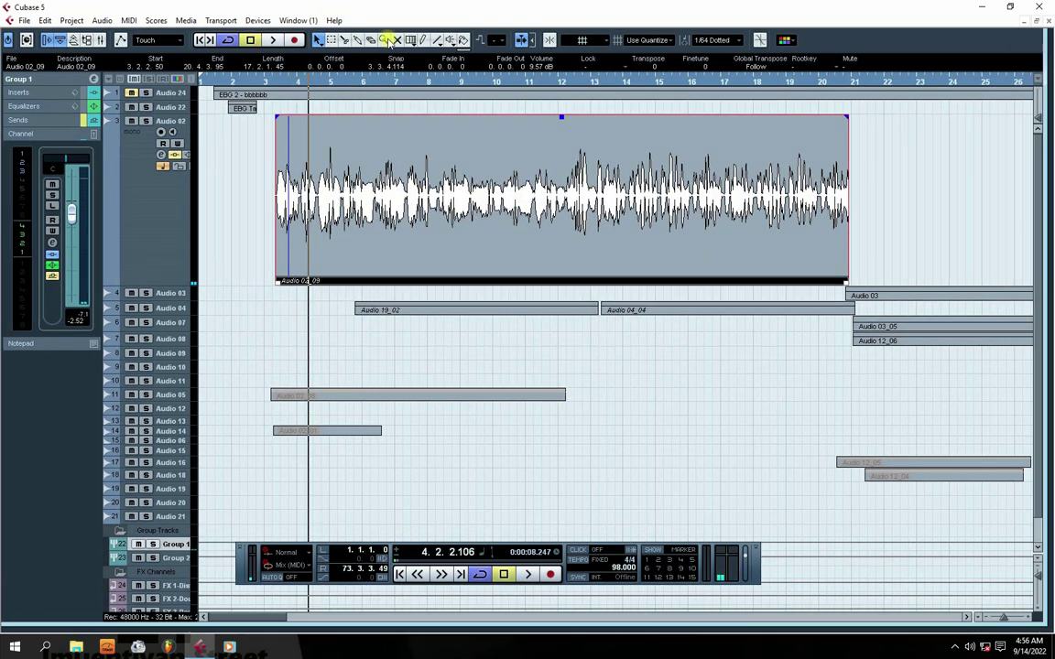
double_click(350, 39)
left_click(172, 205)
left_click_drag(146, 286, 161, 132)
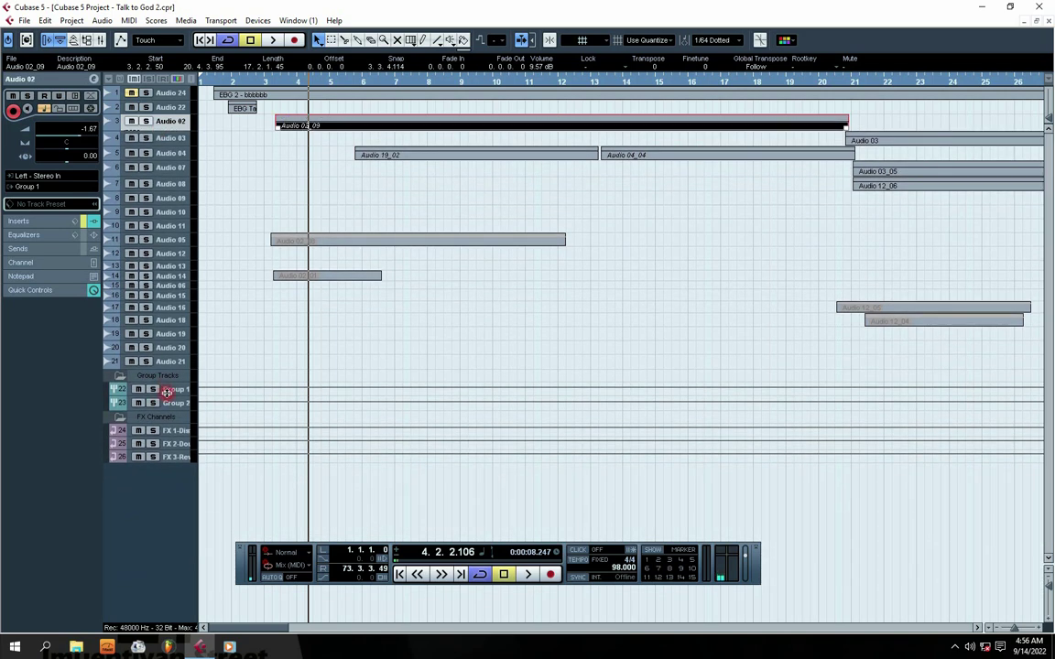
- Reopen Group 1's channel settings, play the vocal from bar 4, and review the Gate plugin's settings
left_click(167, 392)
left_click(93, 80)
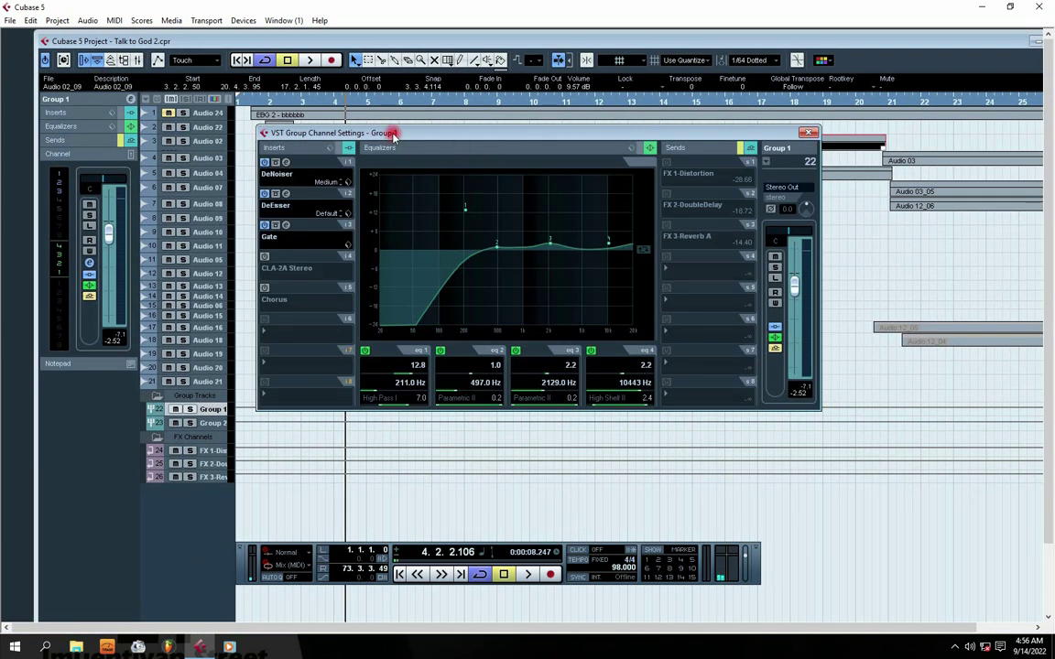
key("space")
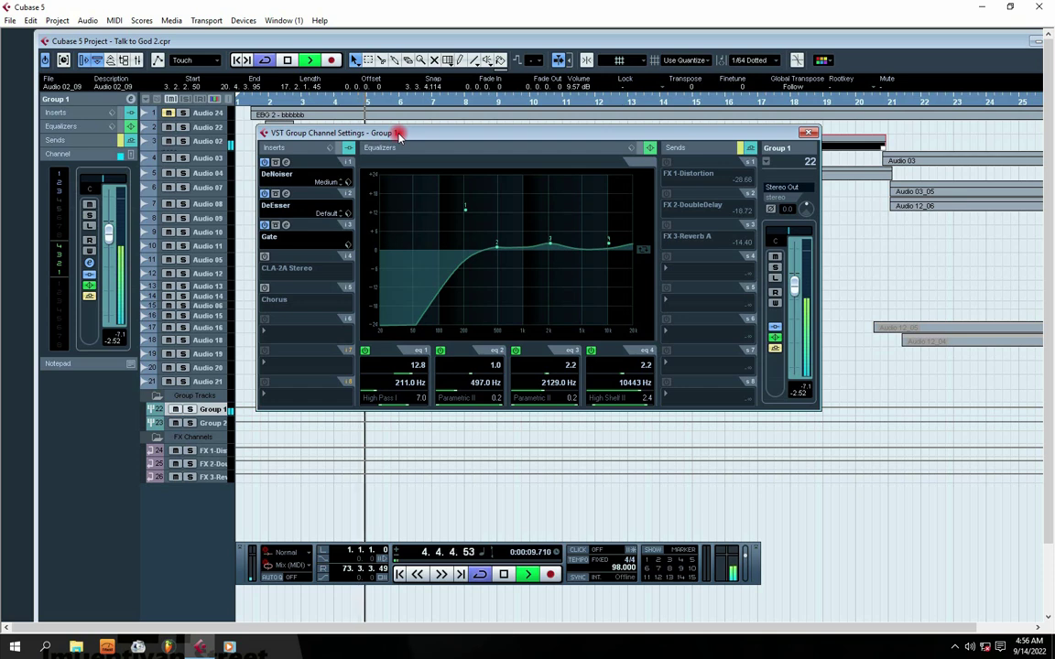
left_click_drag(399, 136, 409, 155)
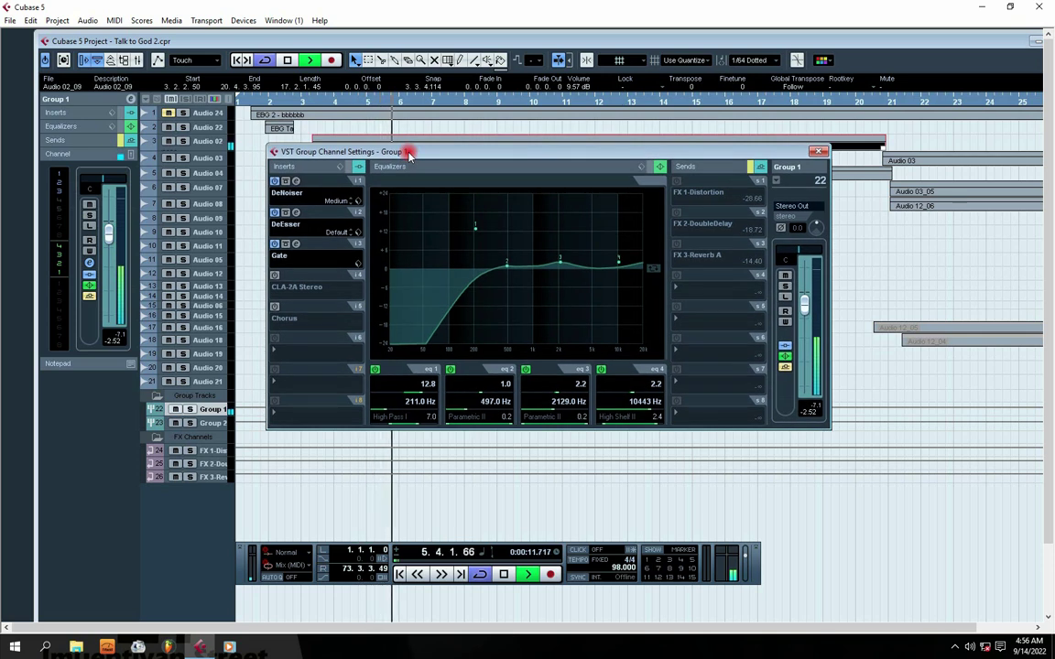
left_click(295, 243)
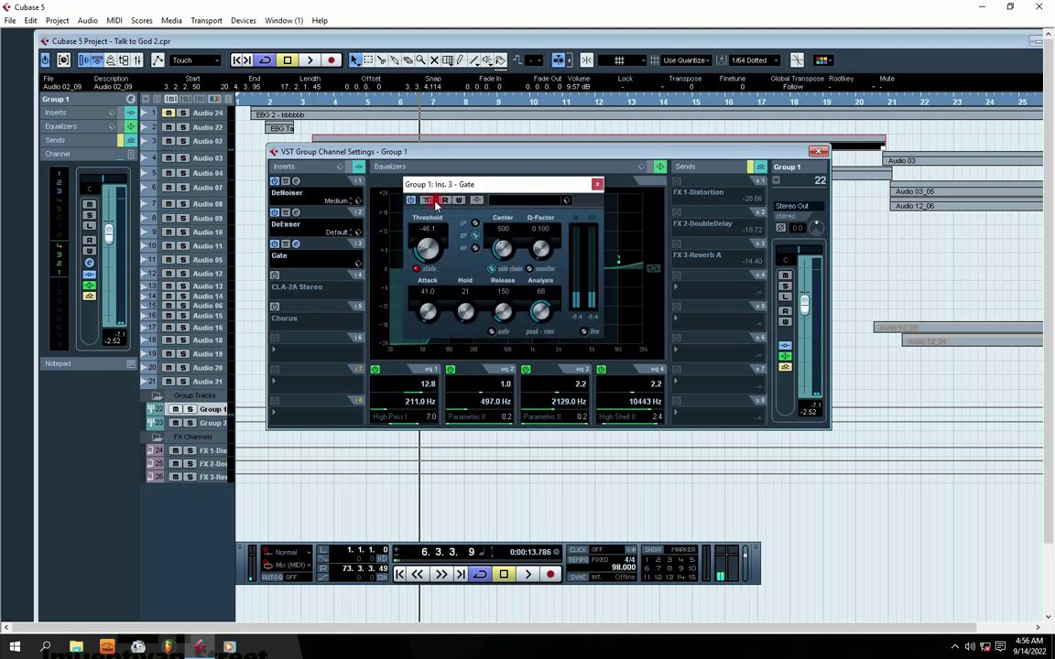
left_click_drag(466, 184, 496, 186)
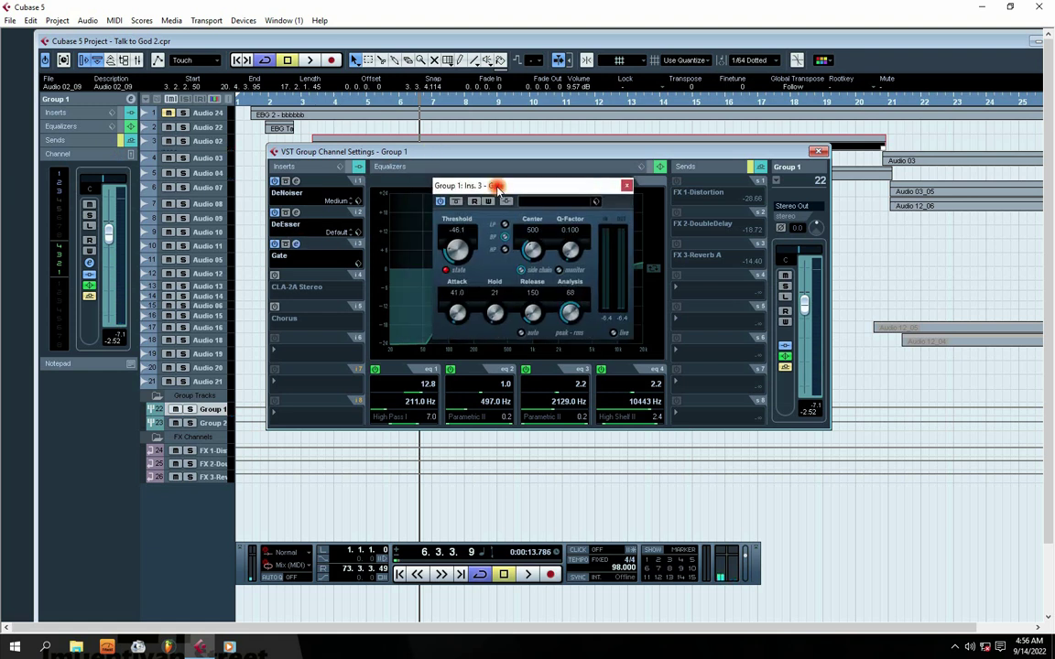
left_click(628, 186)
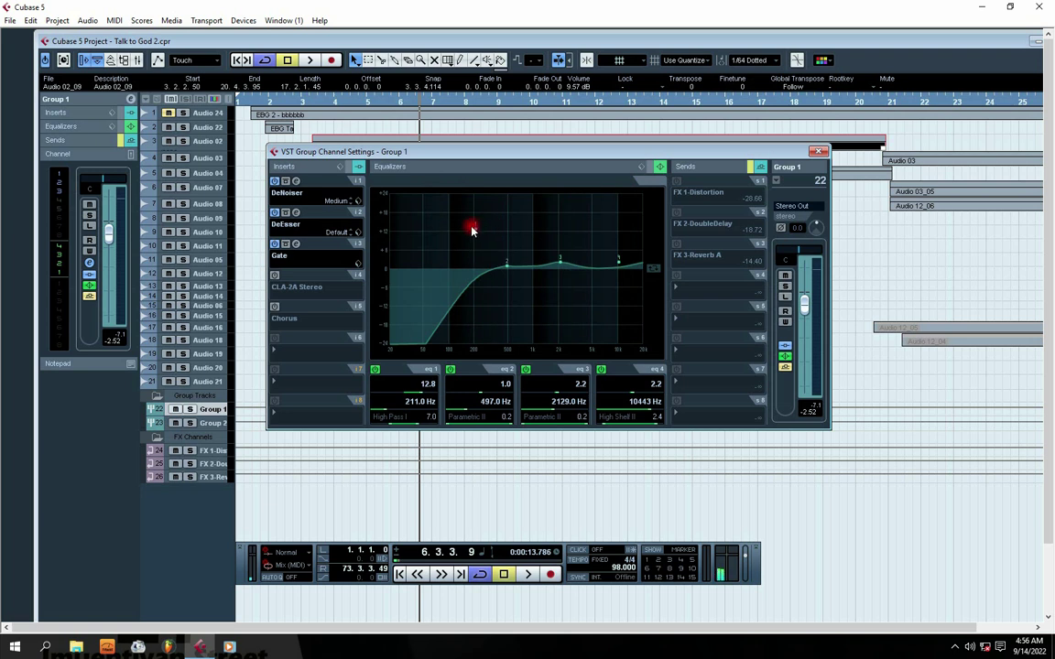
- Set the gain of Group 1's equalizer band 1 to 12.2 and of high-shelf band 4 to 2.8
left_click(476, 231)
left_click_drag(477, 231, 475, 232)
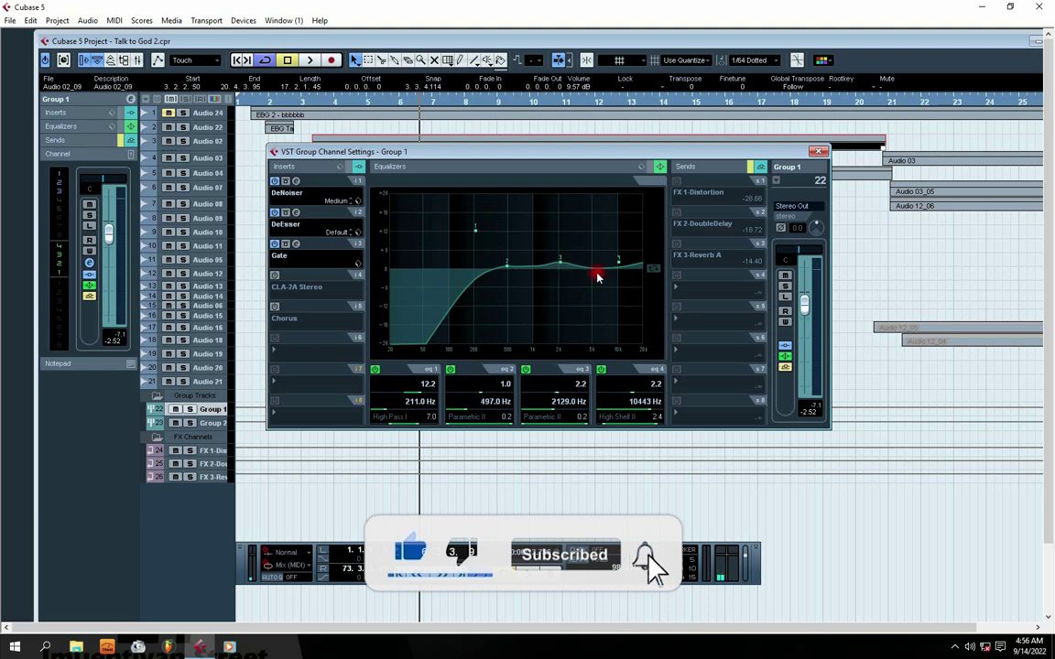
left_click_drag(618, 264, 618, 265)
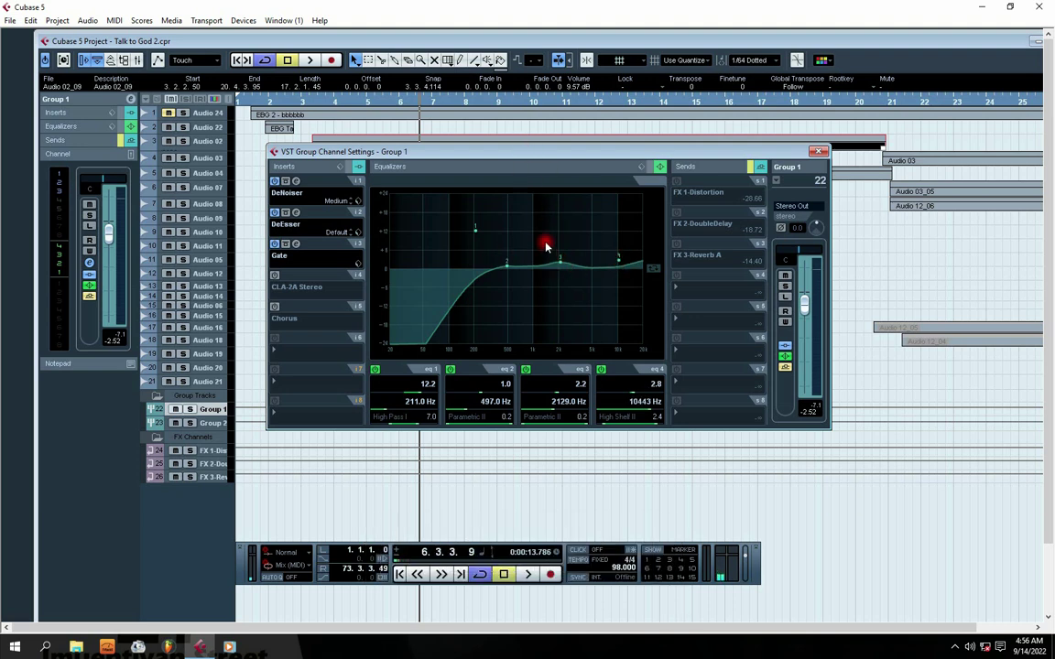
left_click_drag(499, 152, 501, 152)
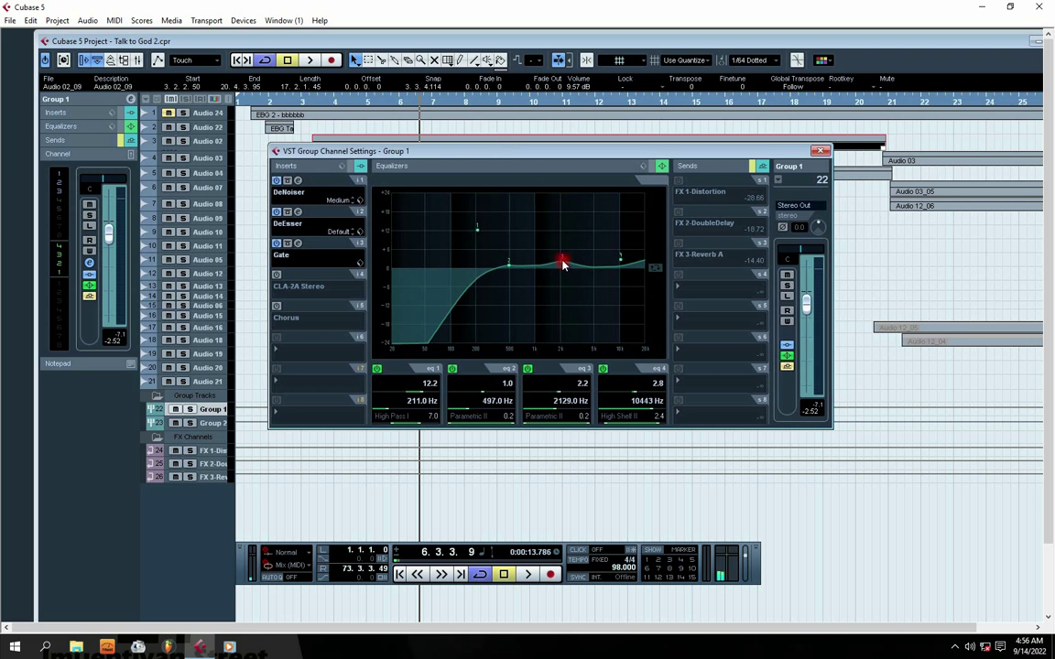
- Set Group 1's equalizer band 3 to 2022 Hz and band 4 to 3.2 at 9921 Hz, and audition the vocal with band 4 off and on
left_click_drag(562, 262, 563, 262)
left_click_drag(619, 263, 618, 262)
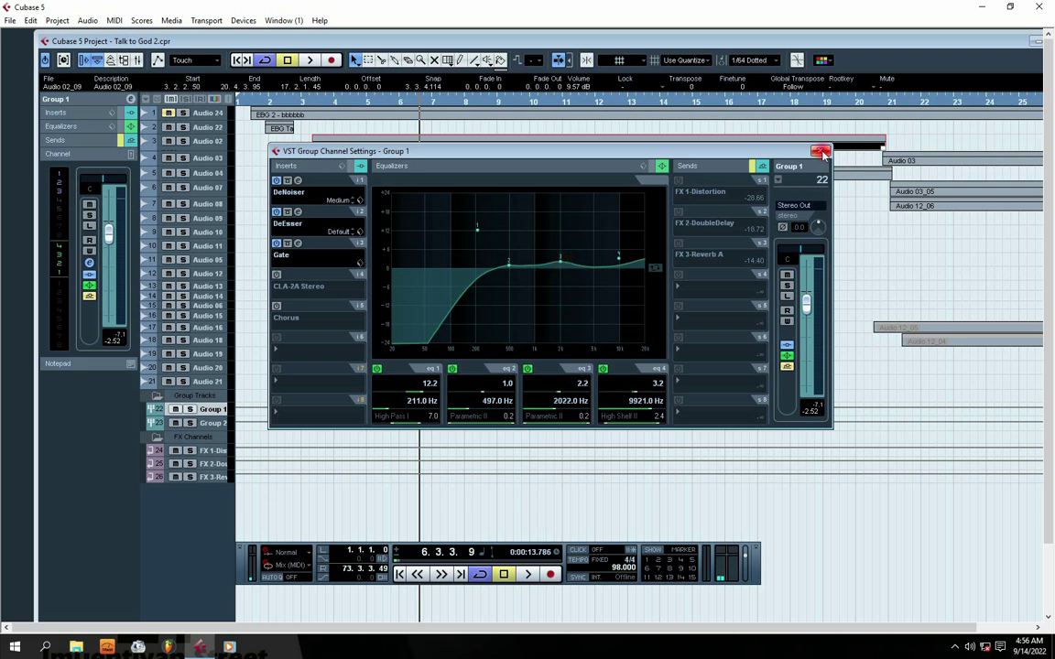
left_click(604, 371)
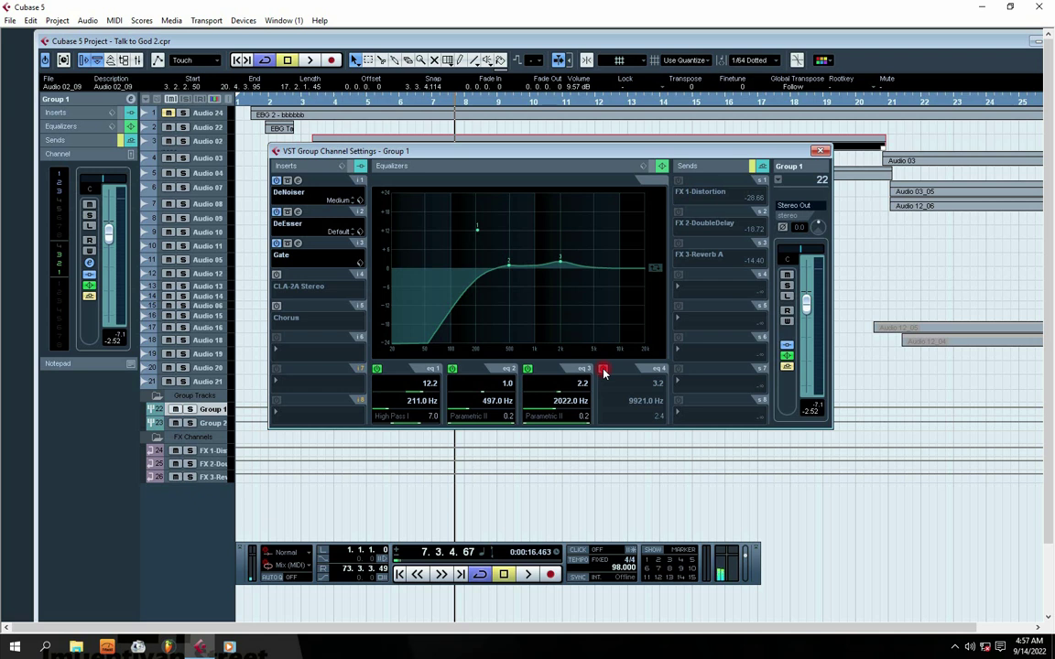
left_click(603, 371)
key("space")
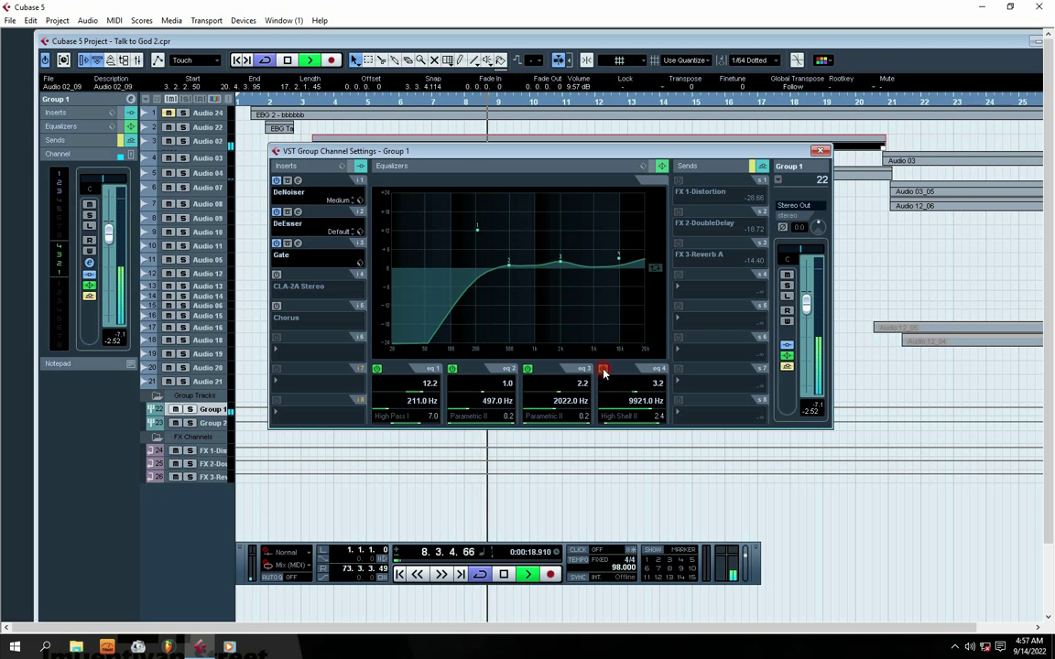
key("space")
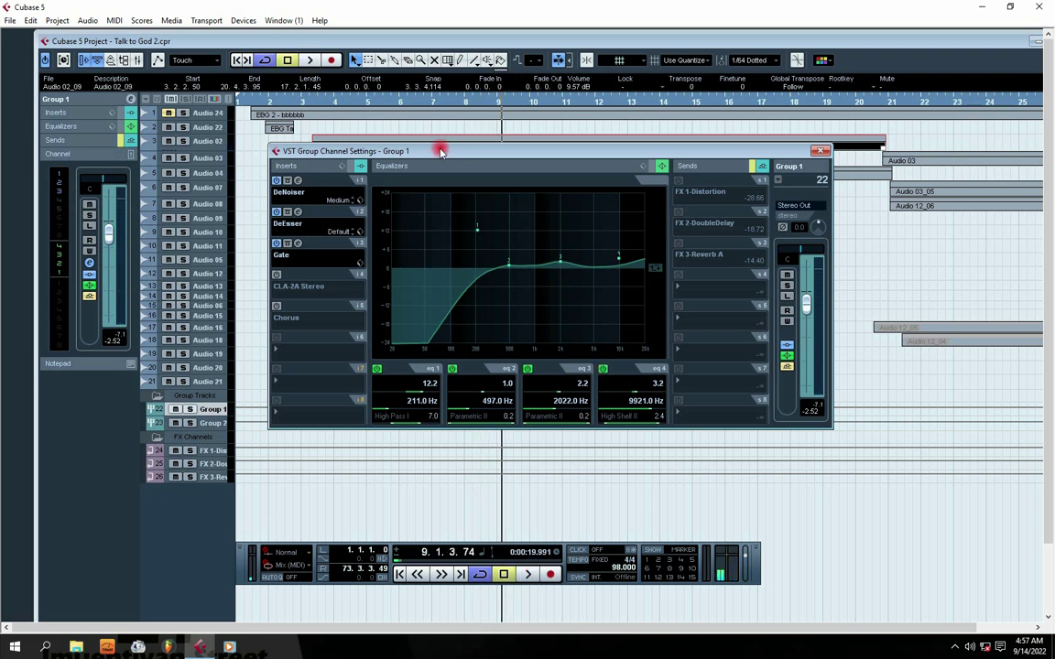
- Enable the CLA-2A Stereo compressor on Group 1, open its editor, and briefly play the vocal through it
left_click_drag(440, 151, 434, 154)
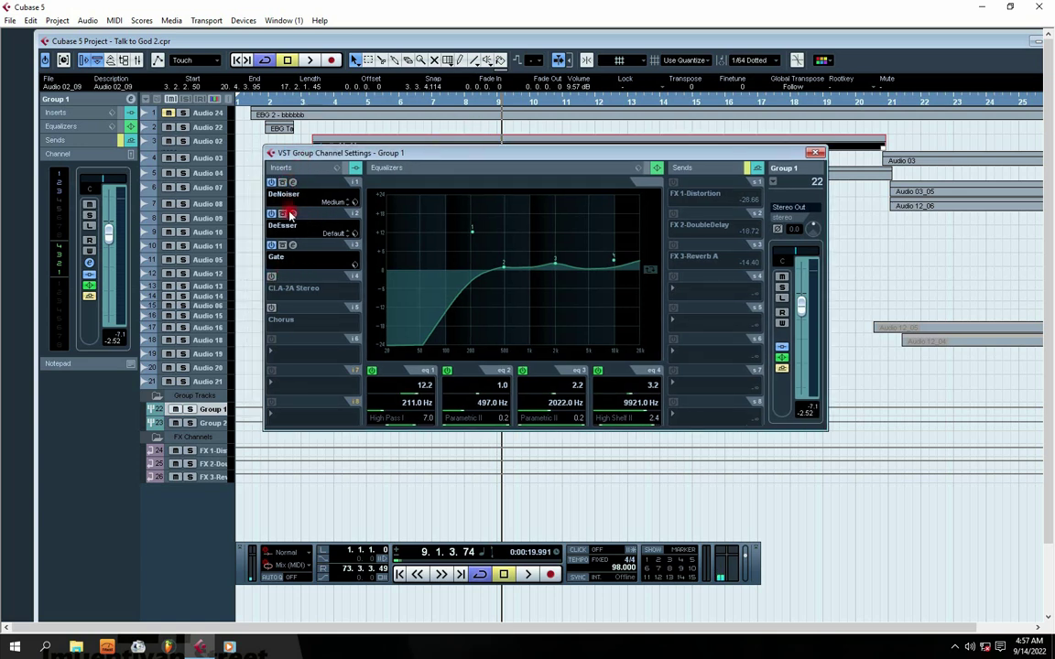
left_click(272, 278)
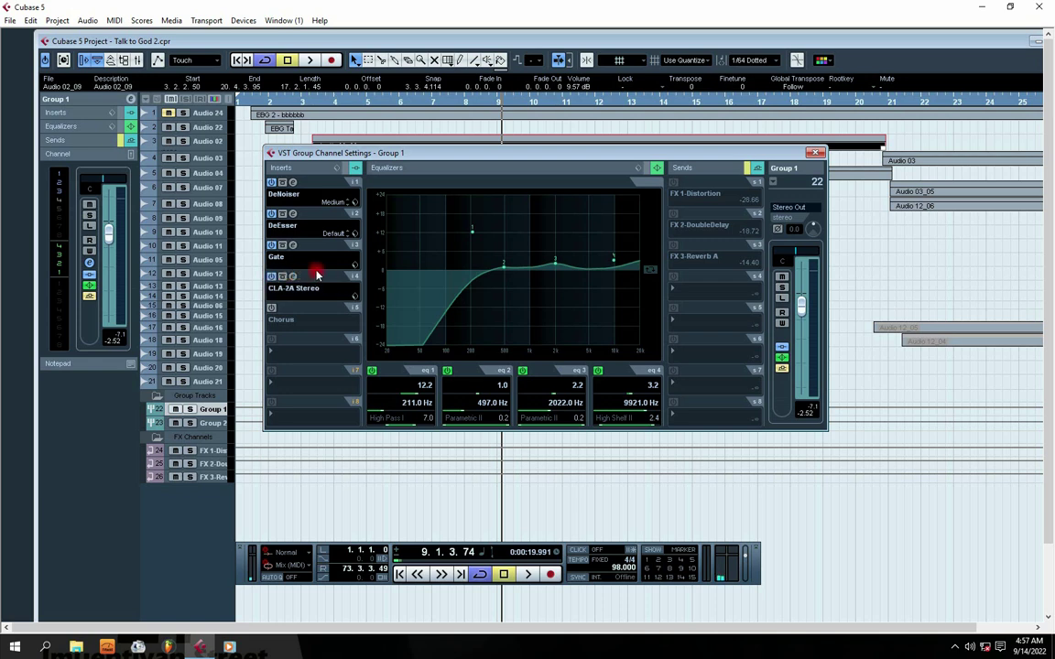
left_click_drag(551, 190, 503, 208)
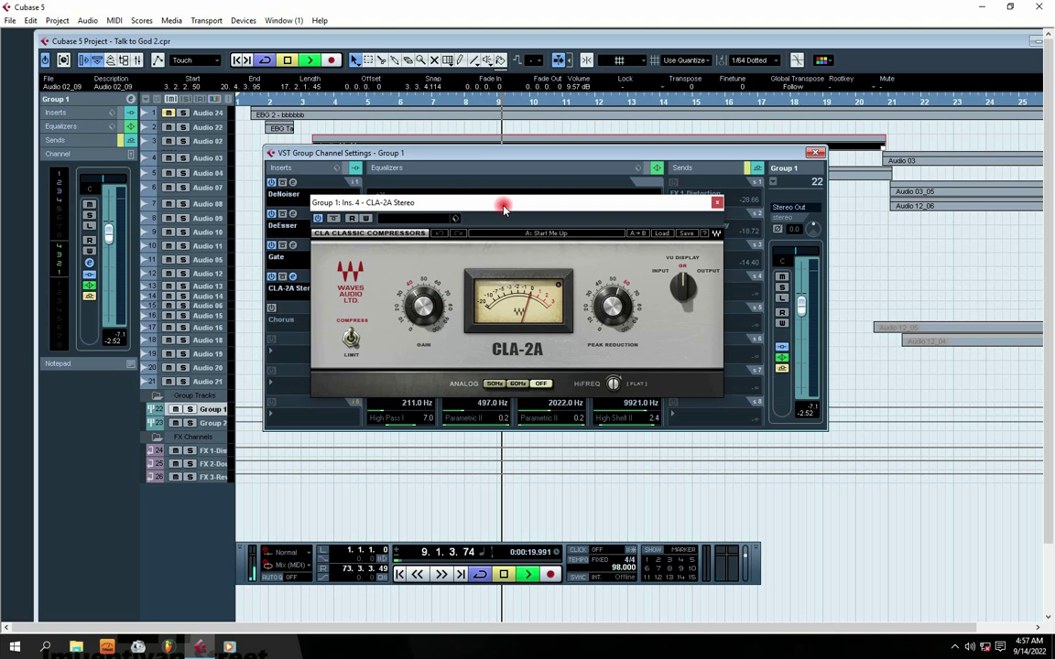
key("space")
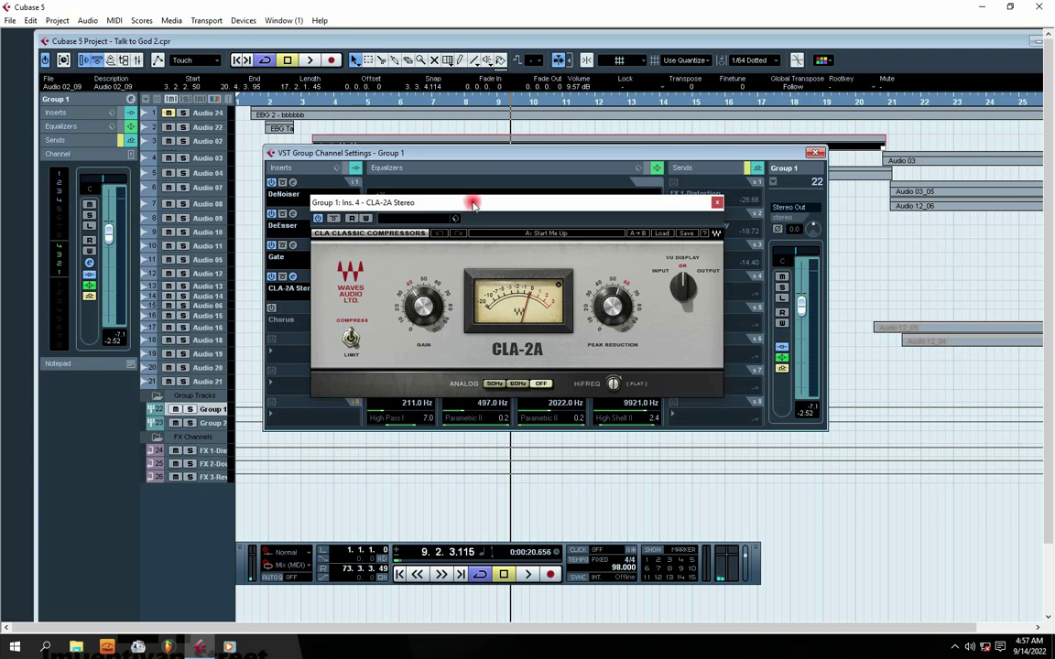
- Examine the CLA-2A compressor's gain, peak reduction and analog settings
left_click_drag(466, 203, 460, 199)
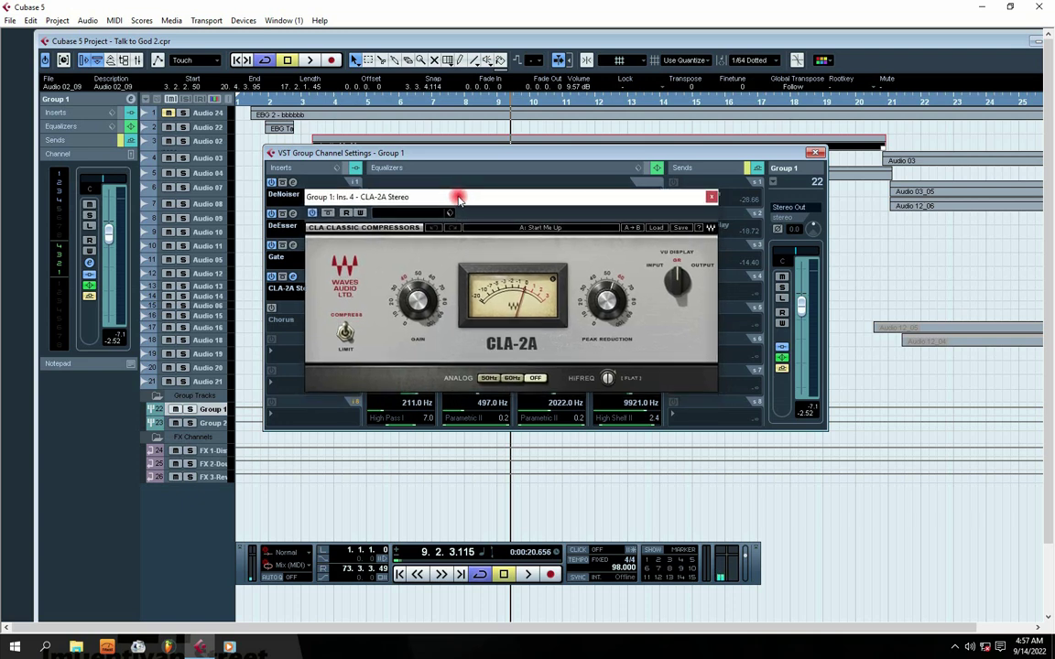
left_click_drag(460, 199, 463, 199)
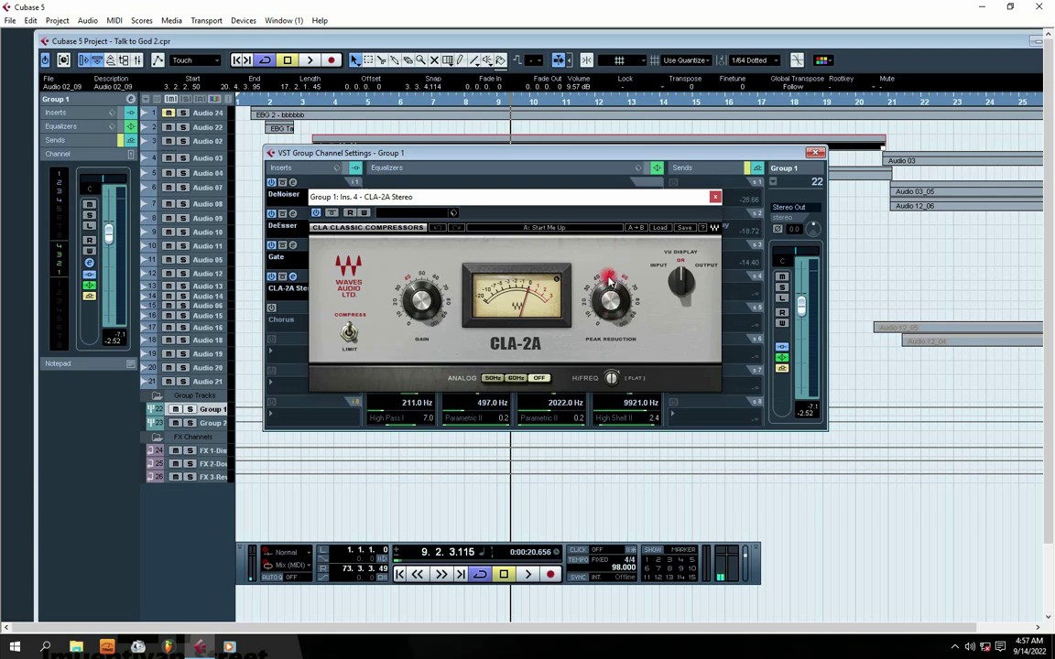
mouse_move(414, 305)
left_click_drag(476, 200, 486, 195)
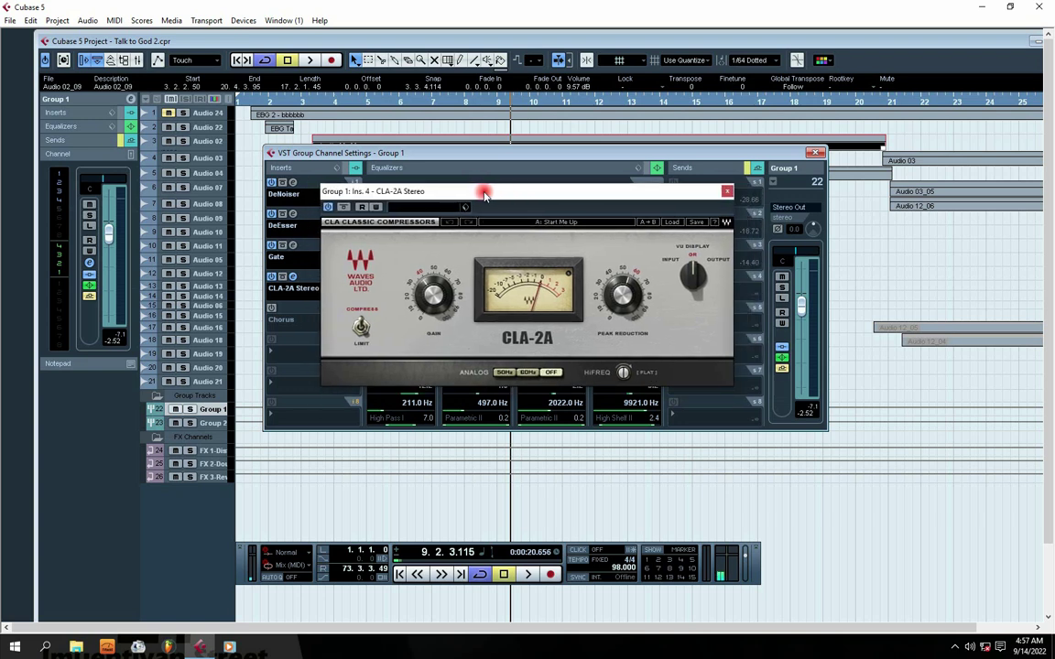
left_click(503, 374)
left_click_drag(468, 195, 490, 188)
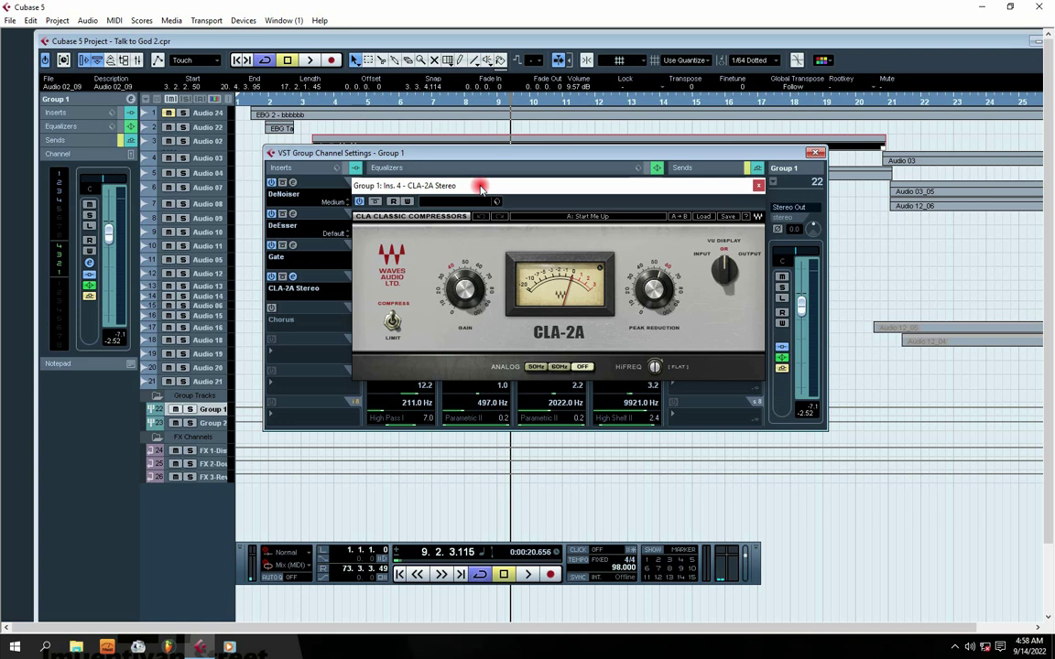
- Compare the vocal with the CLA-2A compressor on and bypassed, leaving it on, and stop playback
key("space")
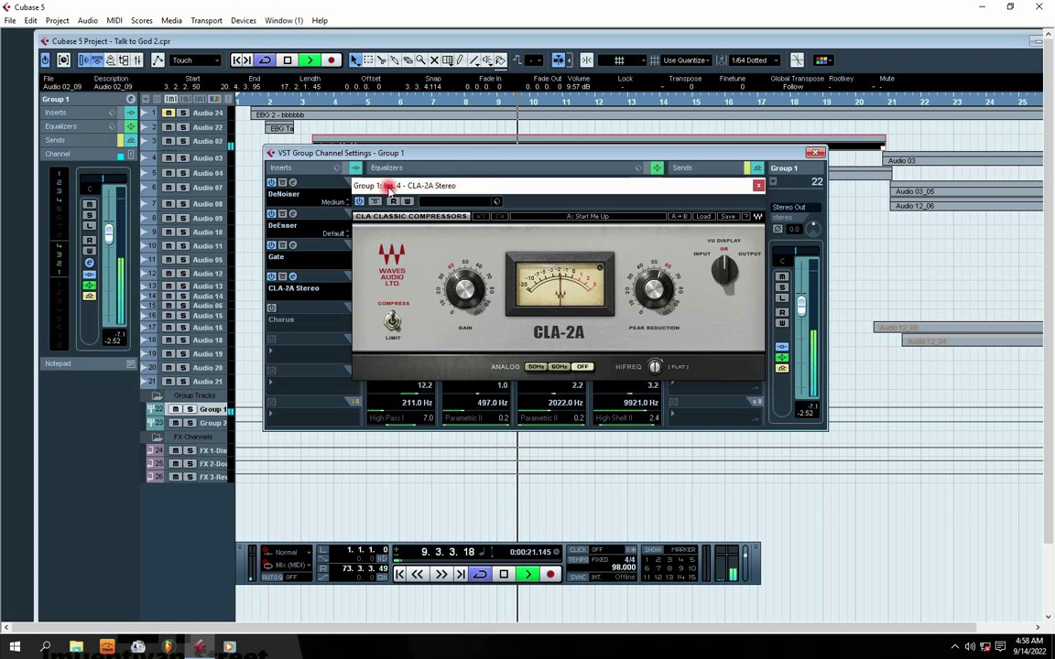
left_click(360, 203)
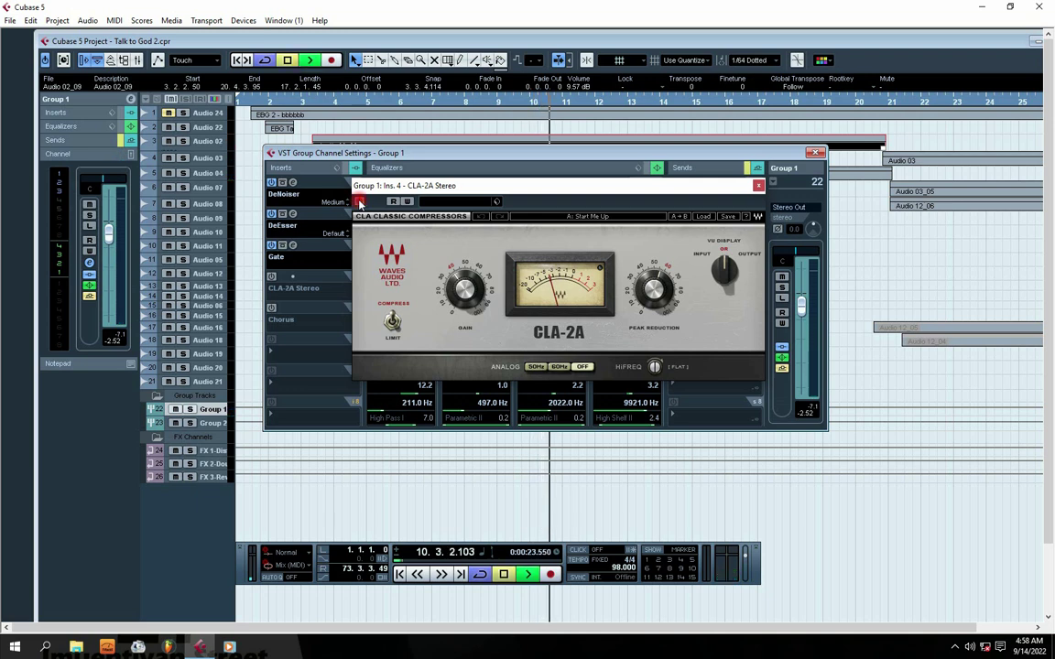
key("space")
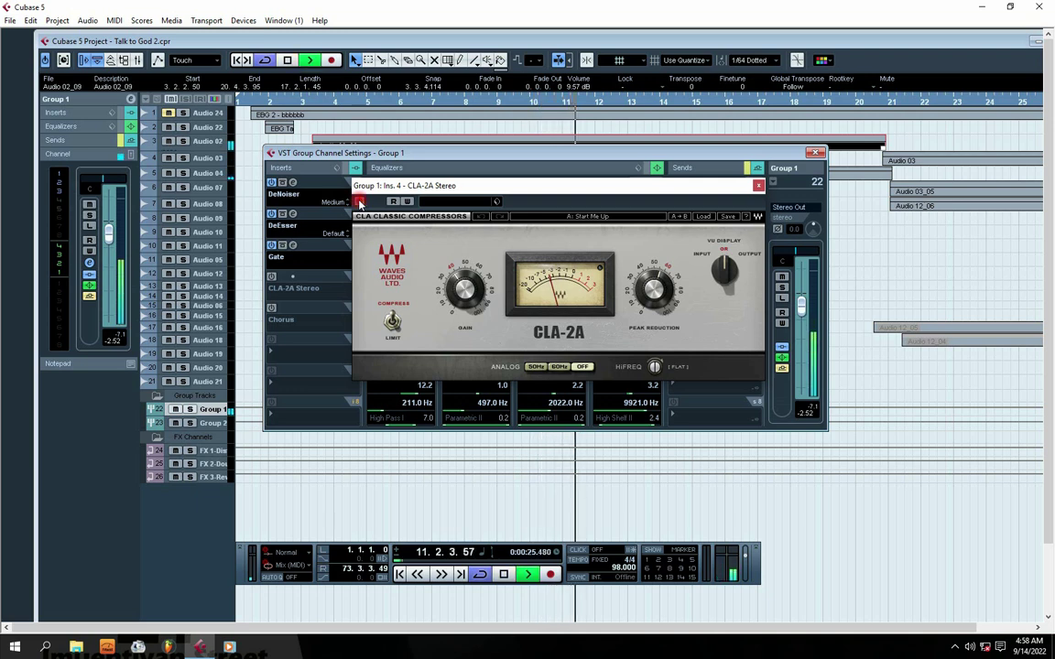
key("space")
left_click(360, 202)
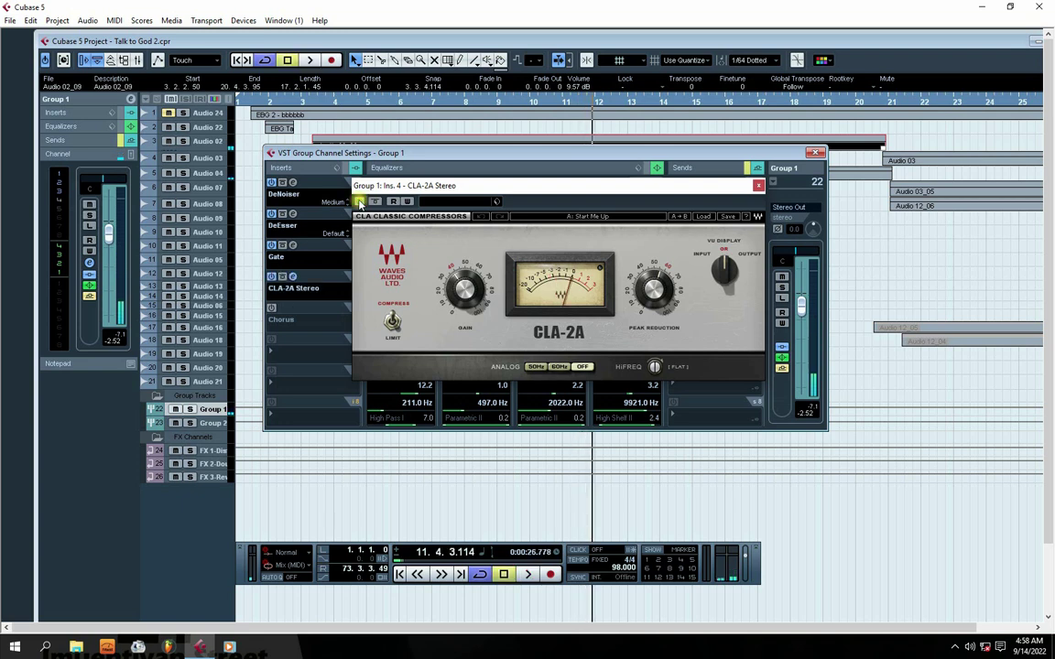
key("space")
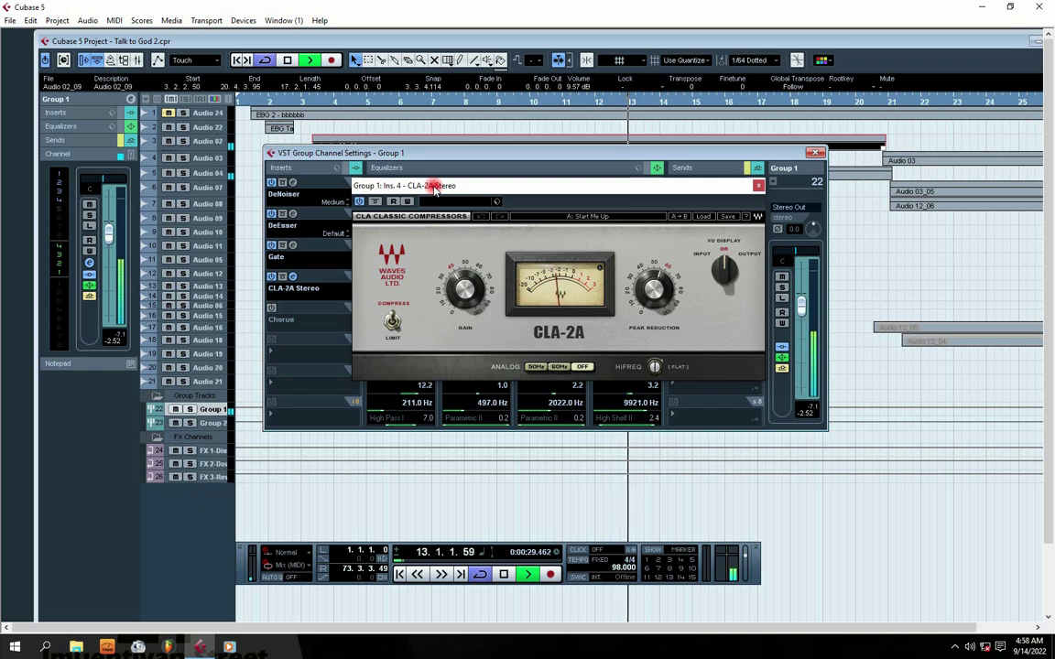
key("space")
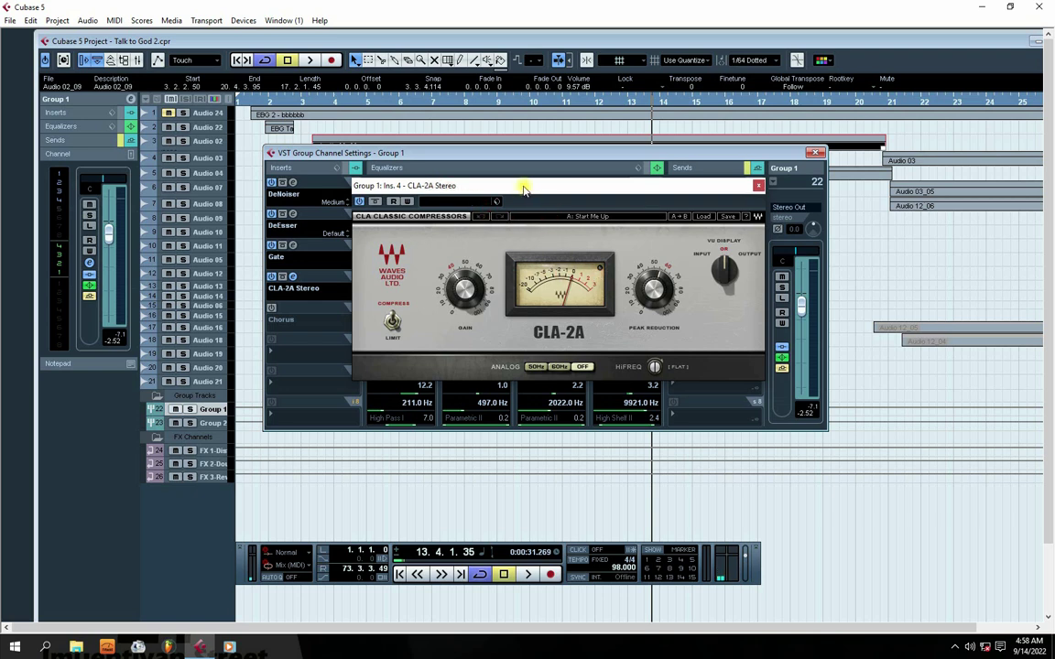
- Play the vocal while watching the CLA-2A's VU meter, stop playback, and close the compressor's editor
left_click_drag(525, 186, 494, 153)
key("space")
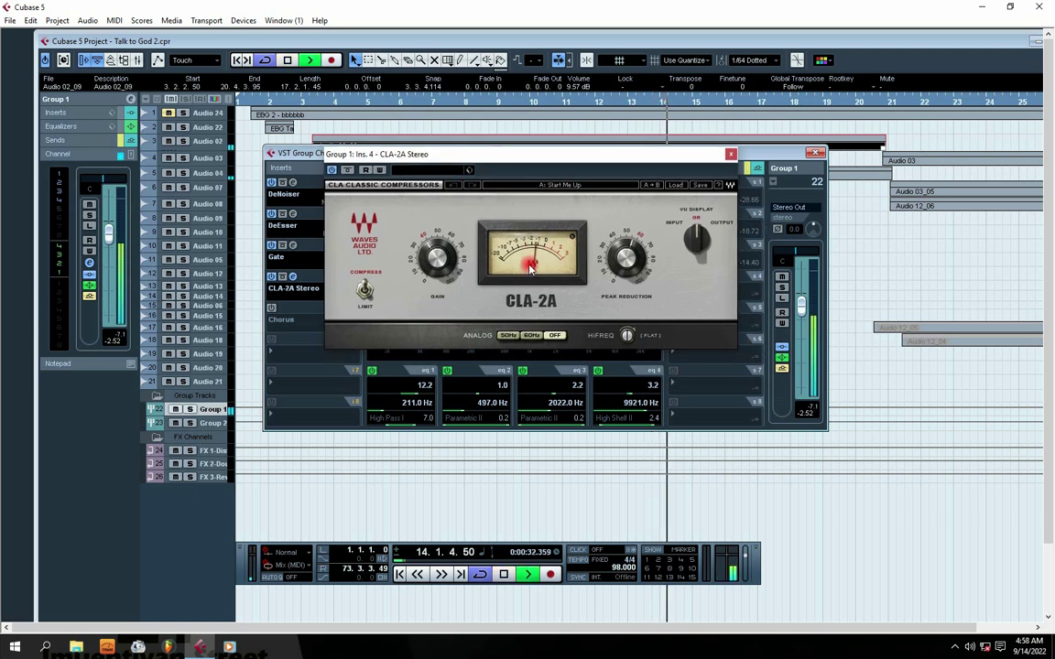
key("space")
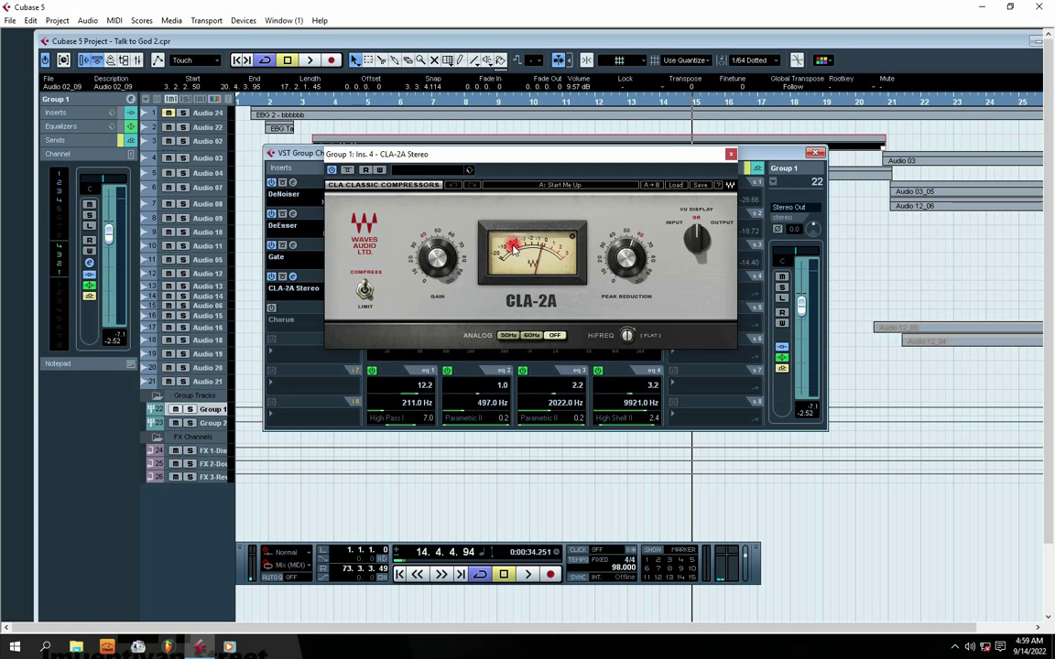
left_click_drag(502, 162, 507, 186)
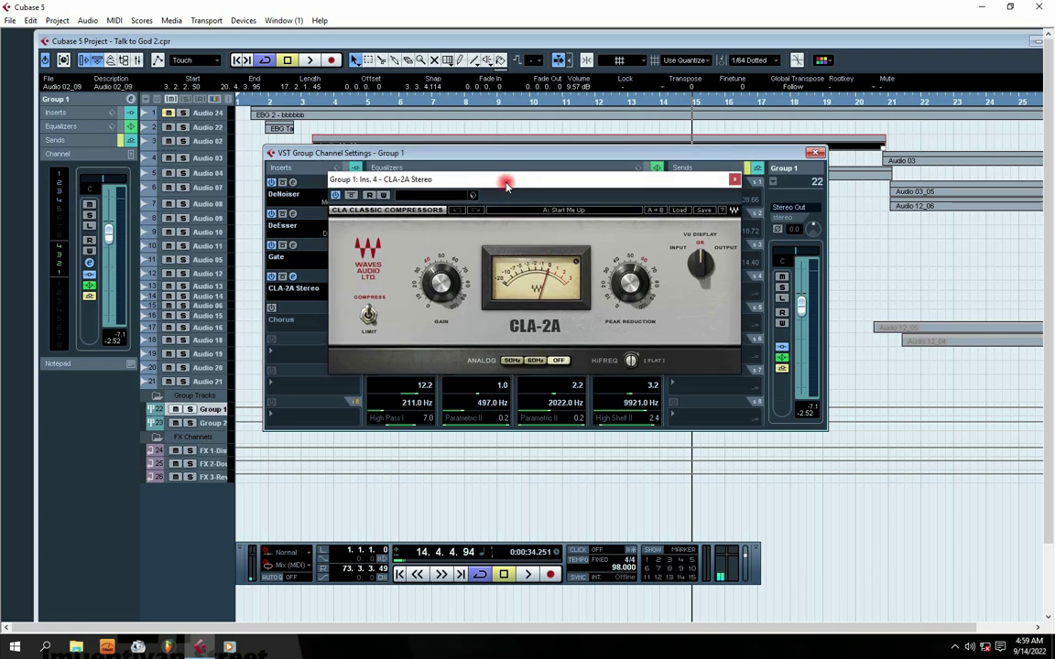
left_click(734, 178)
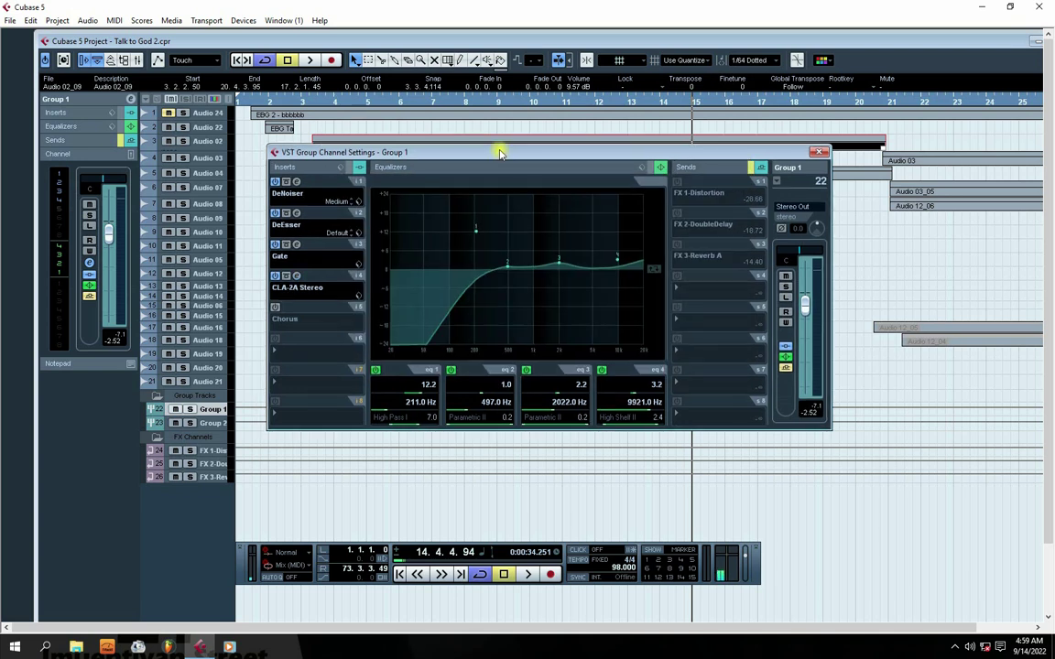
- Enable the Chorus insert on Group 1 and open its editor
left_click(276, 307)
left_click(274, 307)
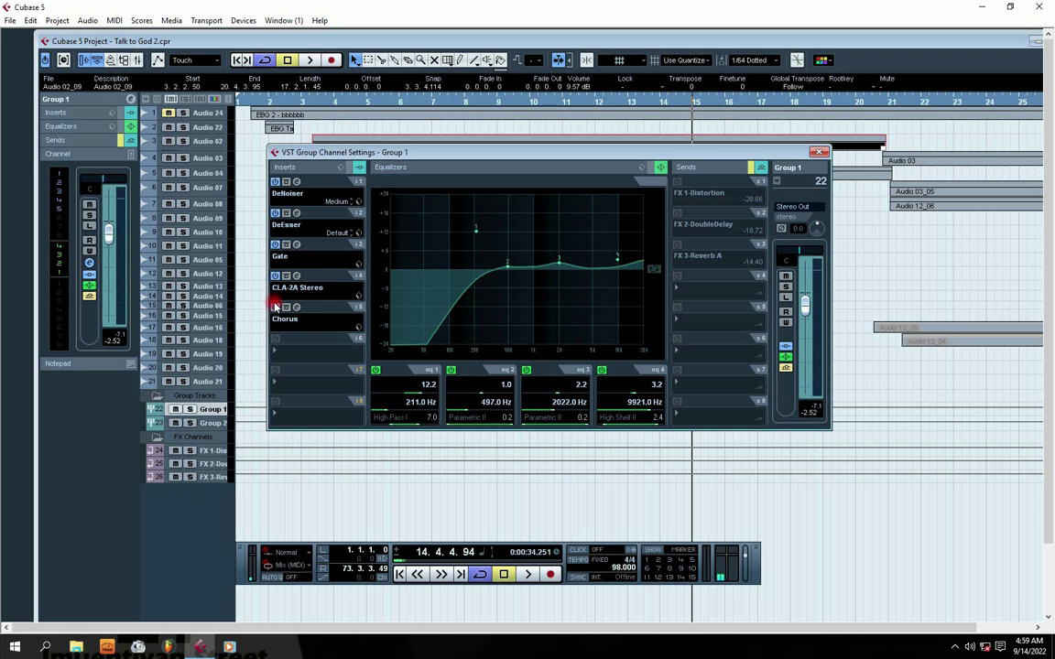
left_click(296, 307)
left_click_drag(609, 221, 563, 224)
left_click(637, 220)
left_click(296, 307)
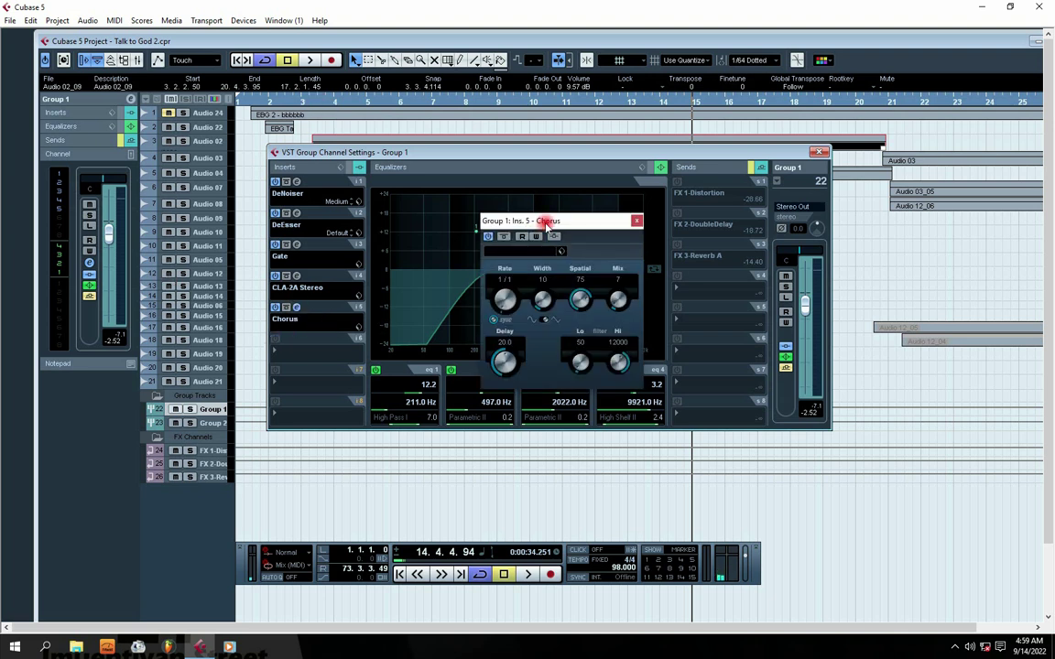
- Review the Chorus plugin's rate, width, spatial, mix, delay and filter settings, and close its editor
left_click_drag(541, 223, 529, 222)
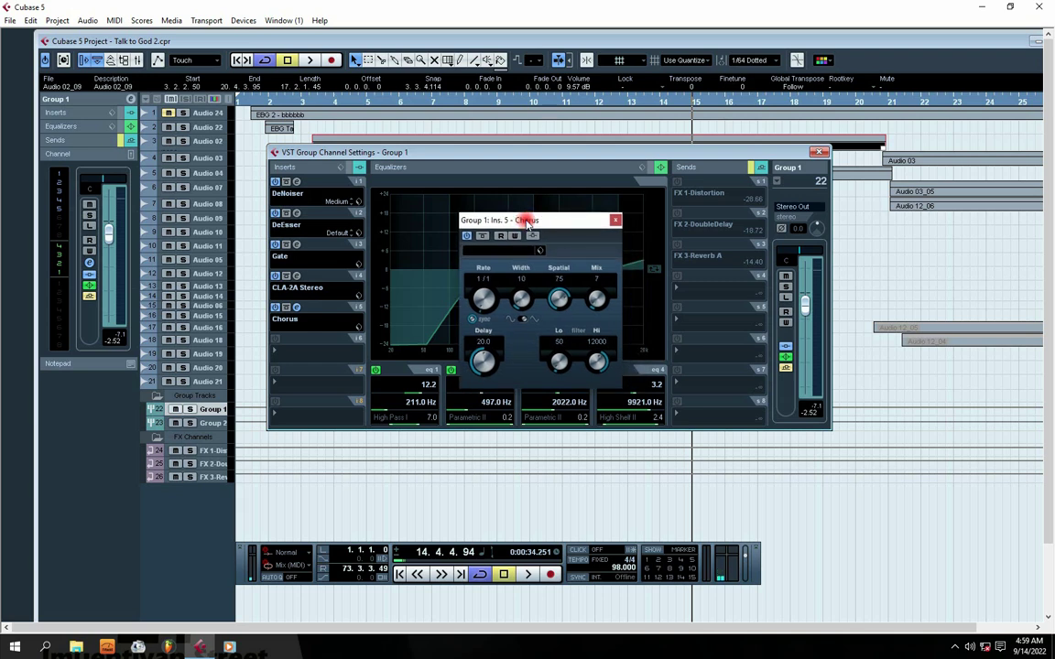
left_click_drag(517, 223, 501, 224)
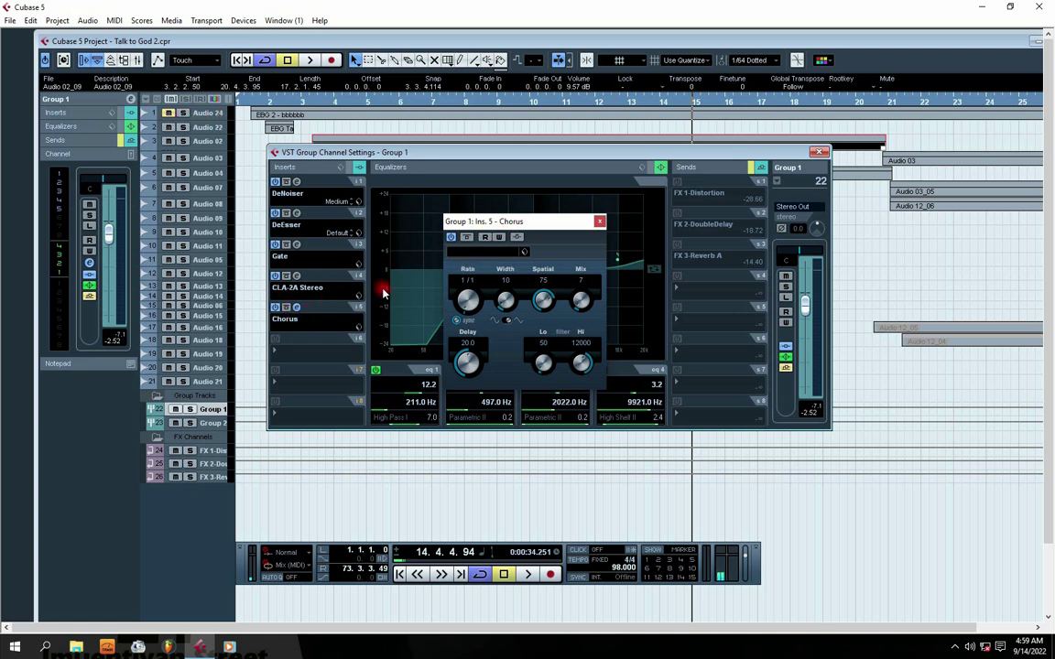
left_click_drag(503, 225, 500, 223)
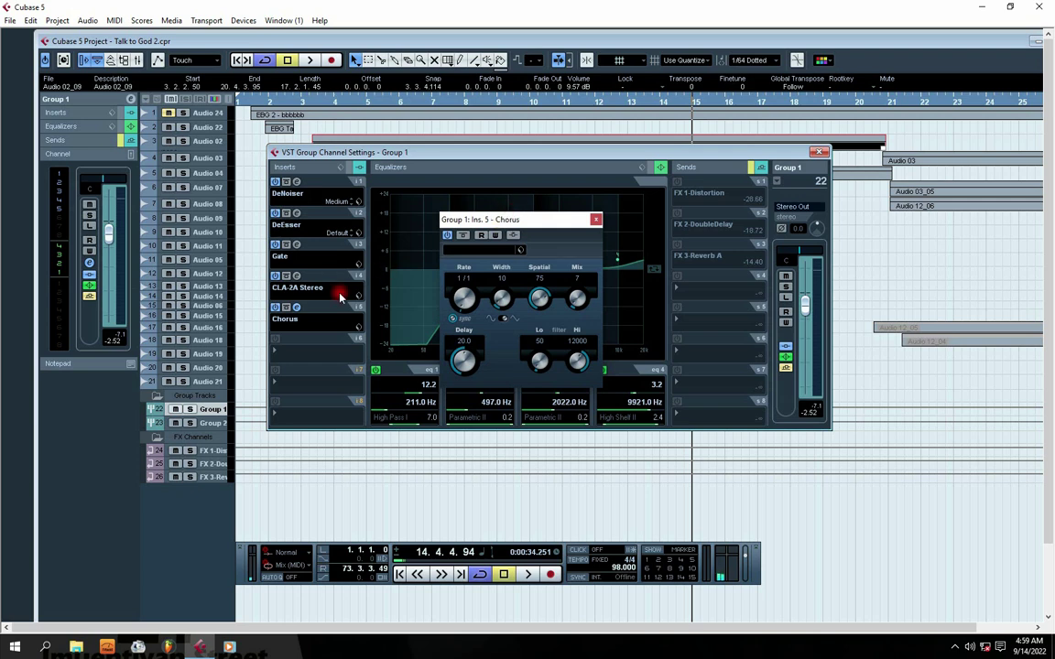
left_click(594, 220)
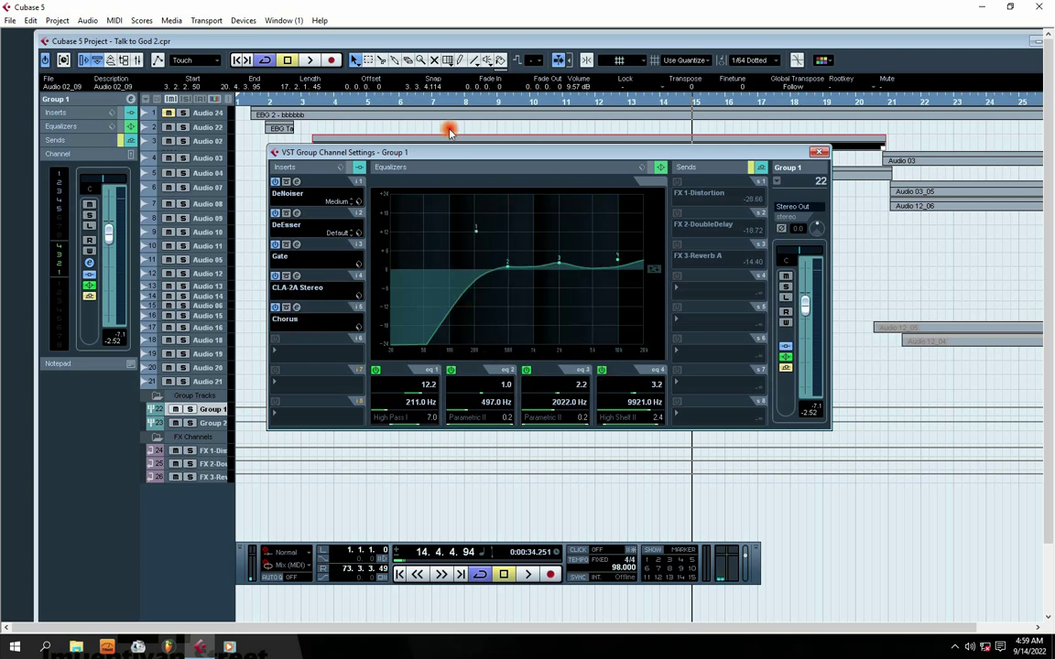
- Play the vocal from about bar 3.5, stop just after bar 4, and reopen Group 1's channel settings below the Audio 02 clip
left_click(322, 103)
key("space")
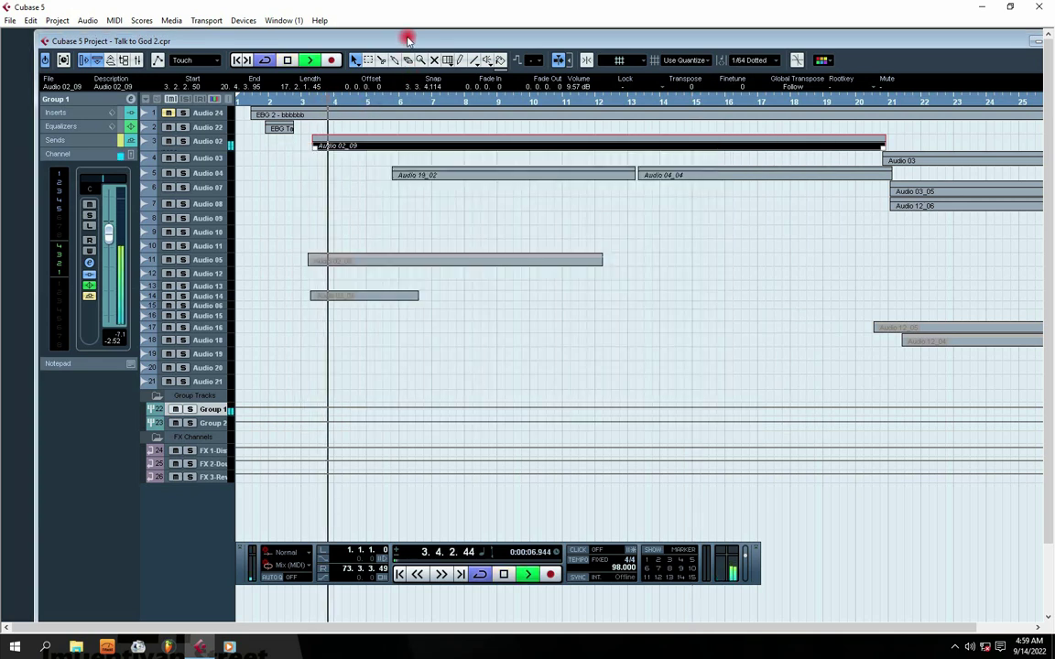
double_click(405, 38)
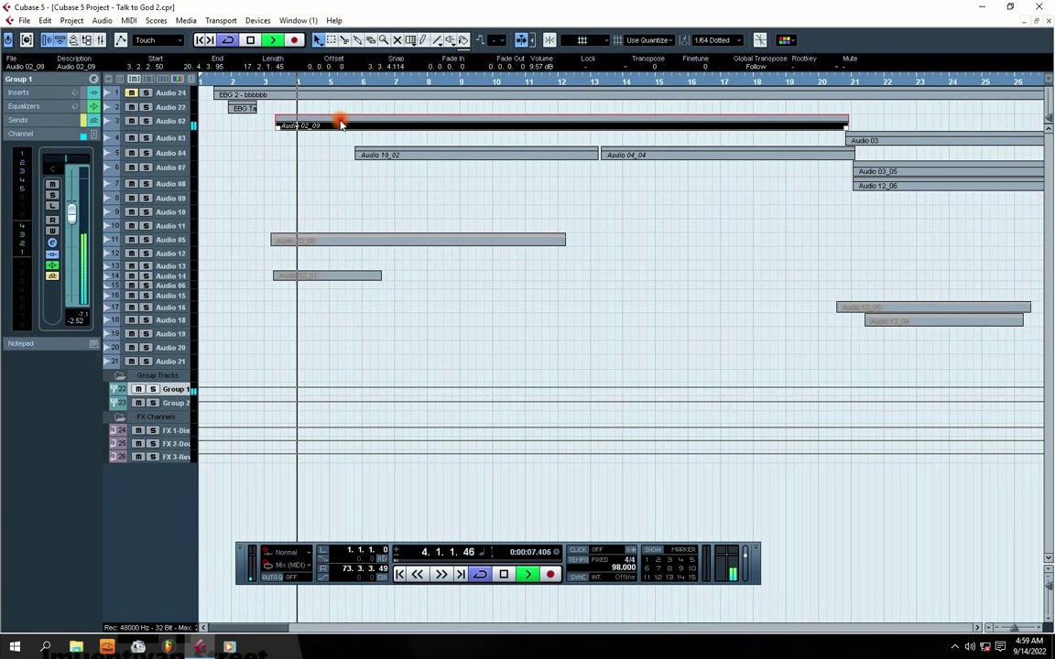
left_click(94, 80)
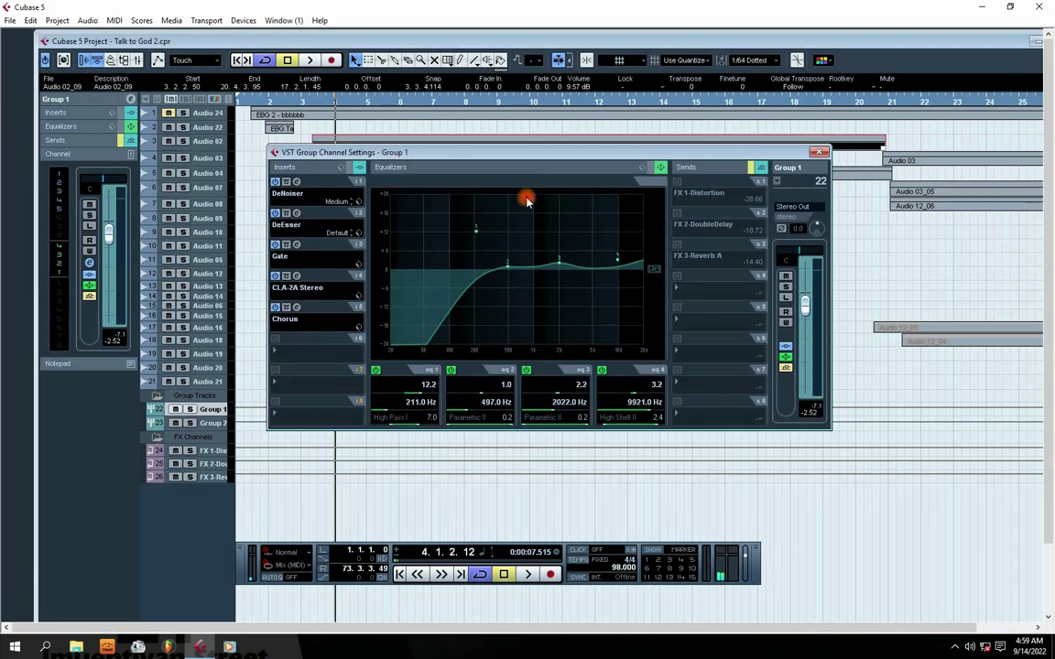
left_click_drag(480, 150, 478, 204)
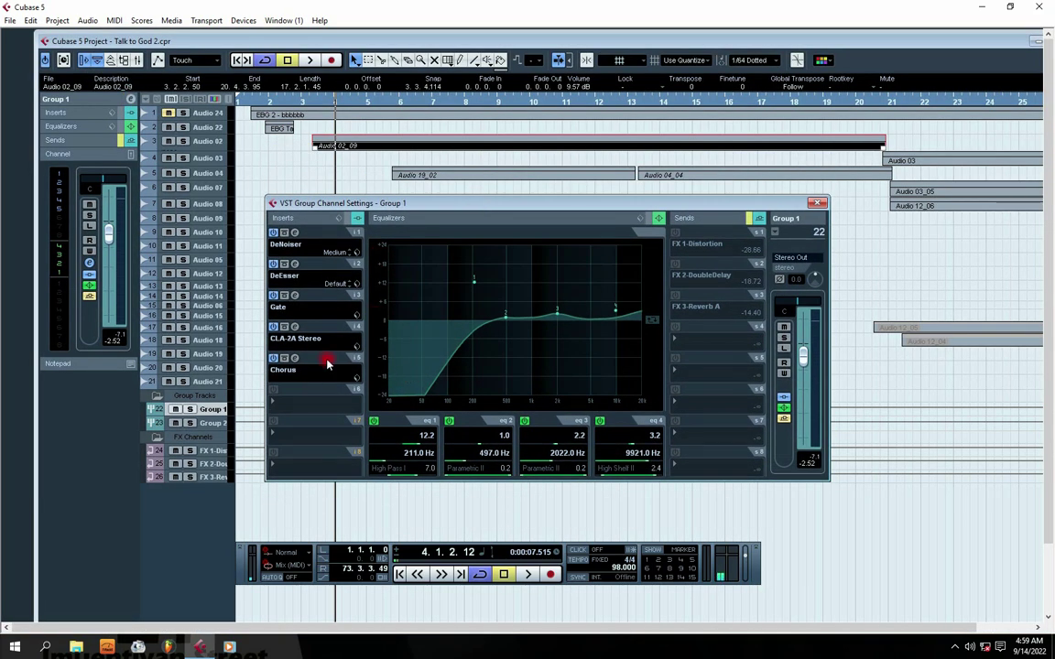
- Expand the height of the Audio 02 track to show its waveform, and reopen Group 1's channel settings
left_click(220, 145)
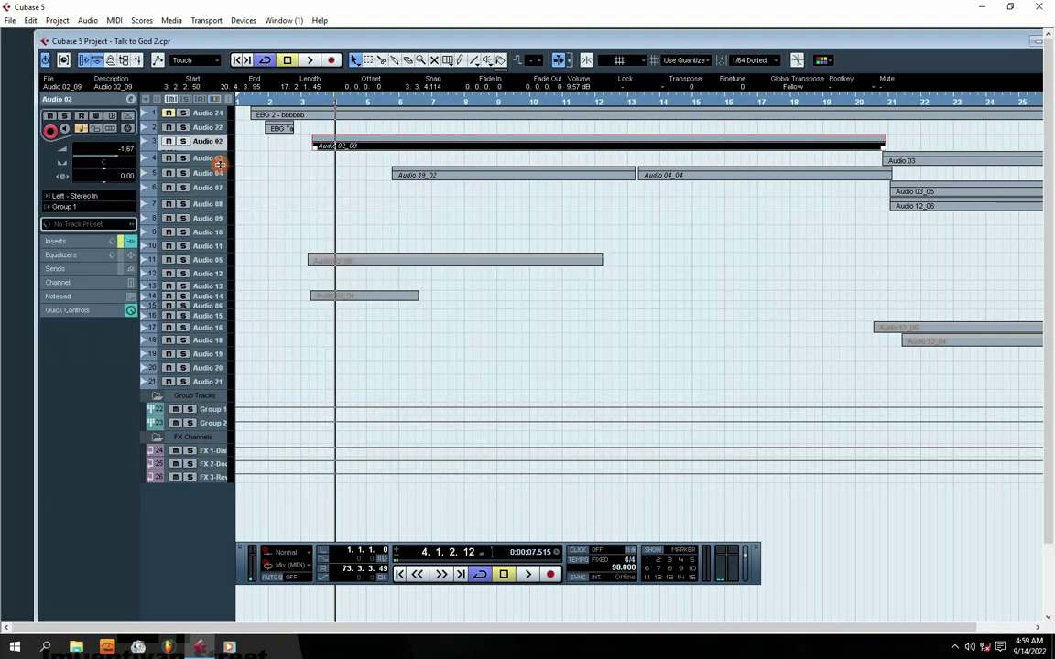
left_click_drag(220, 151, 223, 199)
left_click(219, 452)
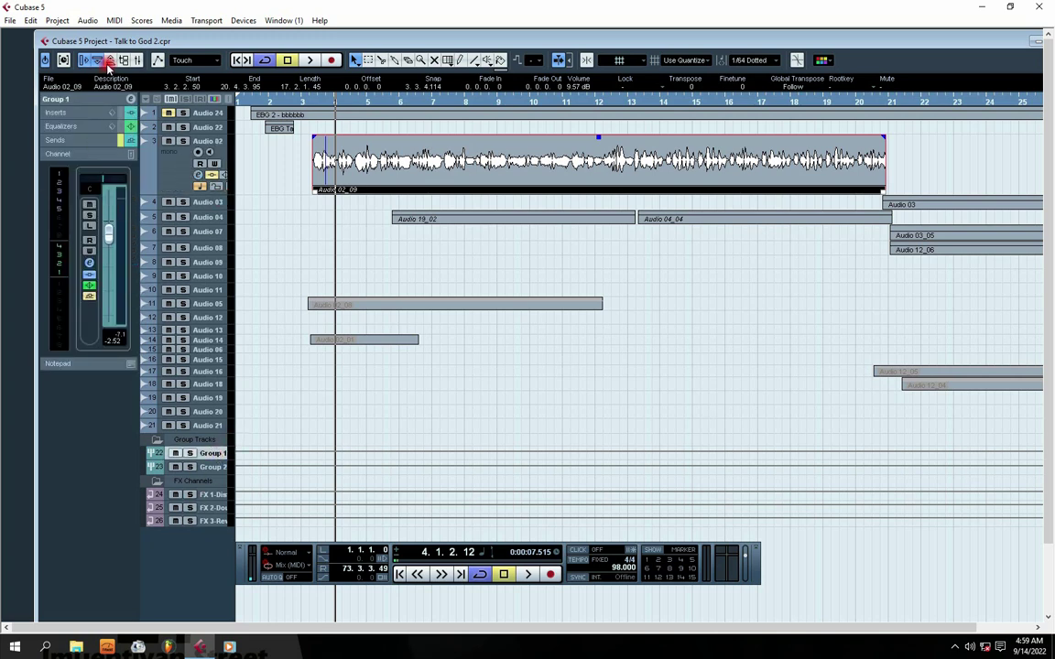
left_click(130, 99)
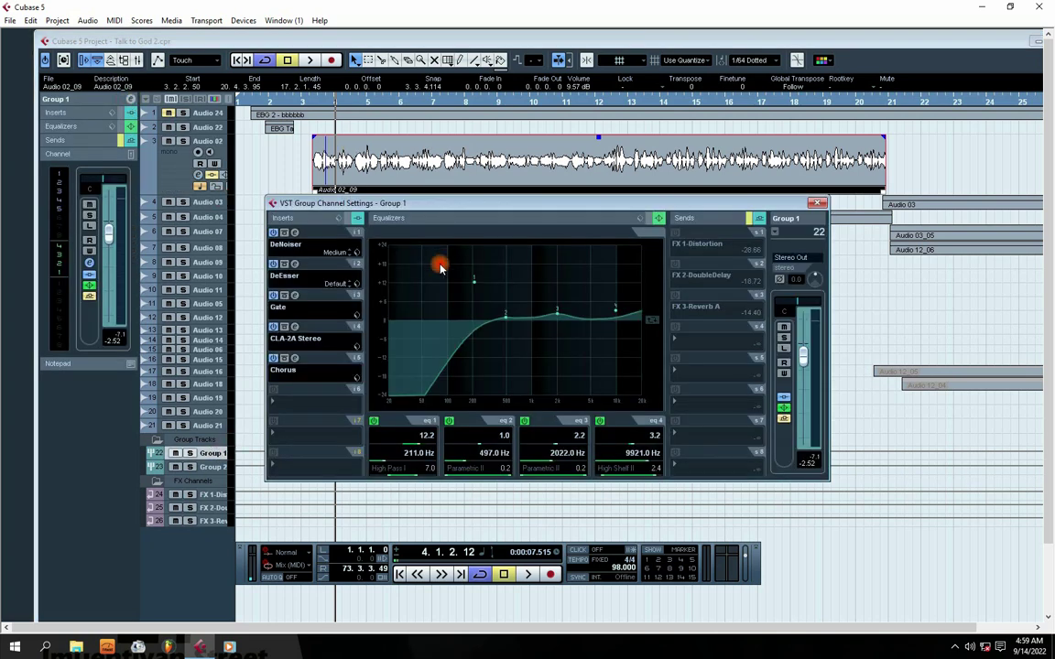
- Open the Chorus editor on Group 1 and compare the vocal with the Chorus on, off and on again, from bar 4 to bar 6
left_click(291, 359)
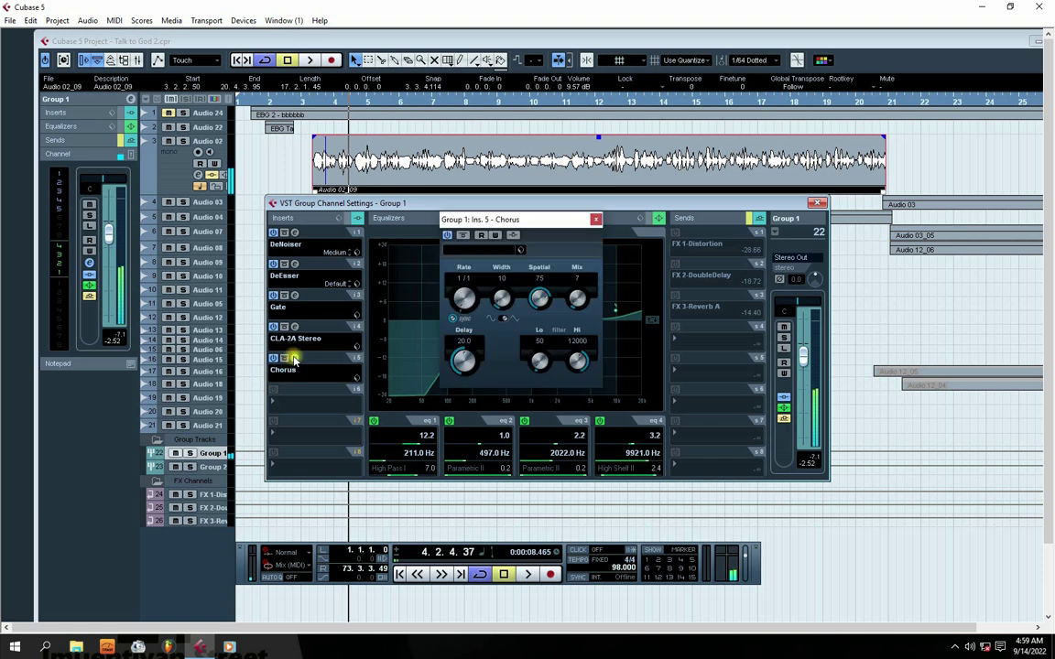
key("space")
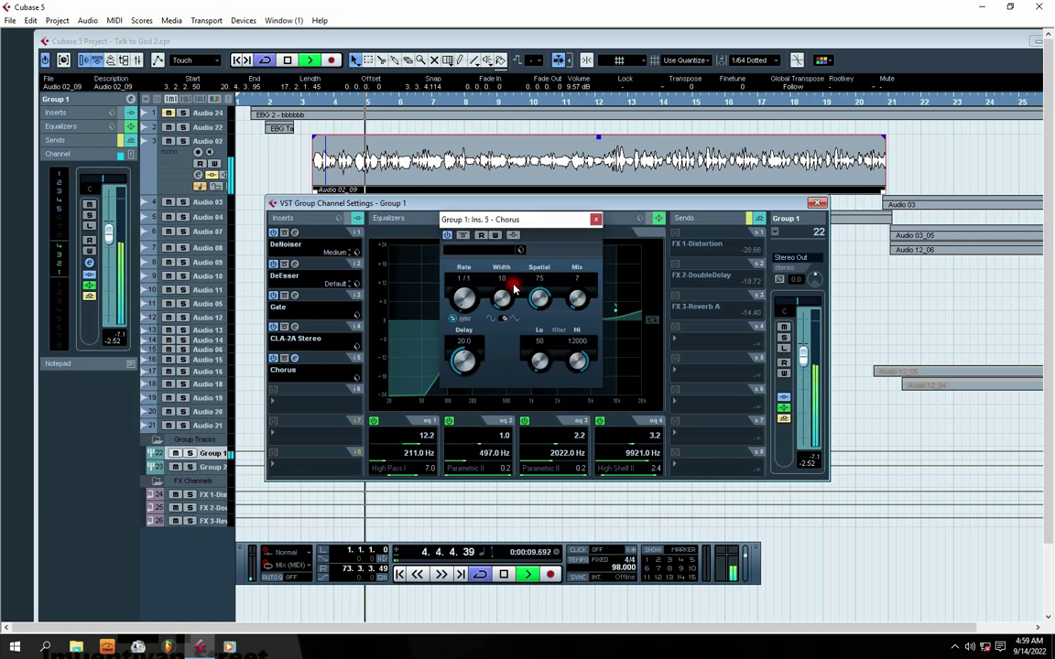
left_click(447, 235)
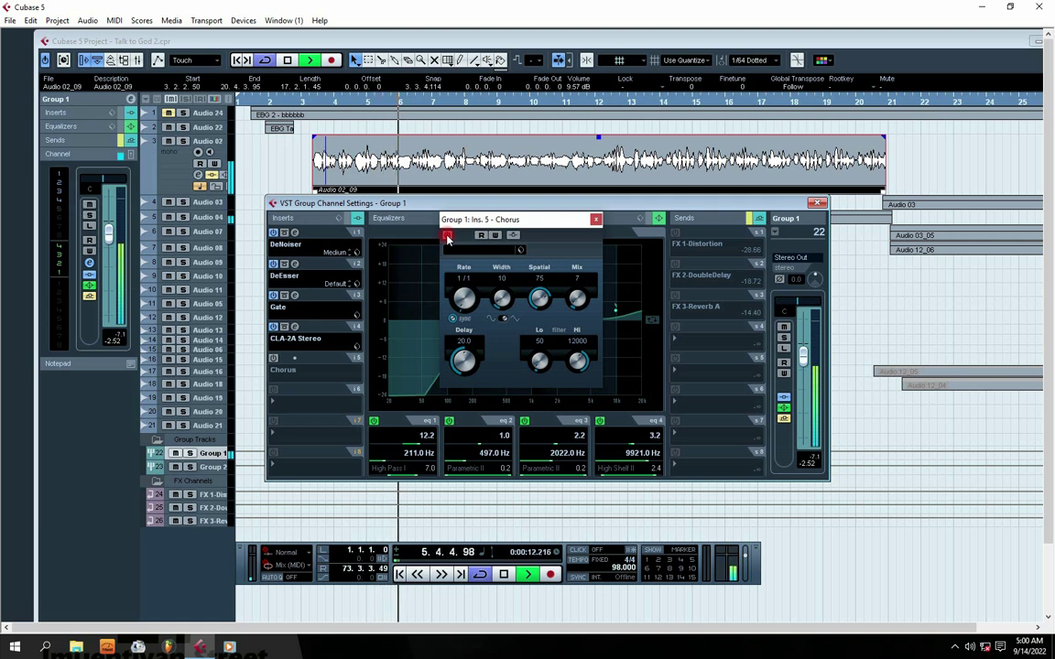
key("space")
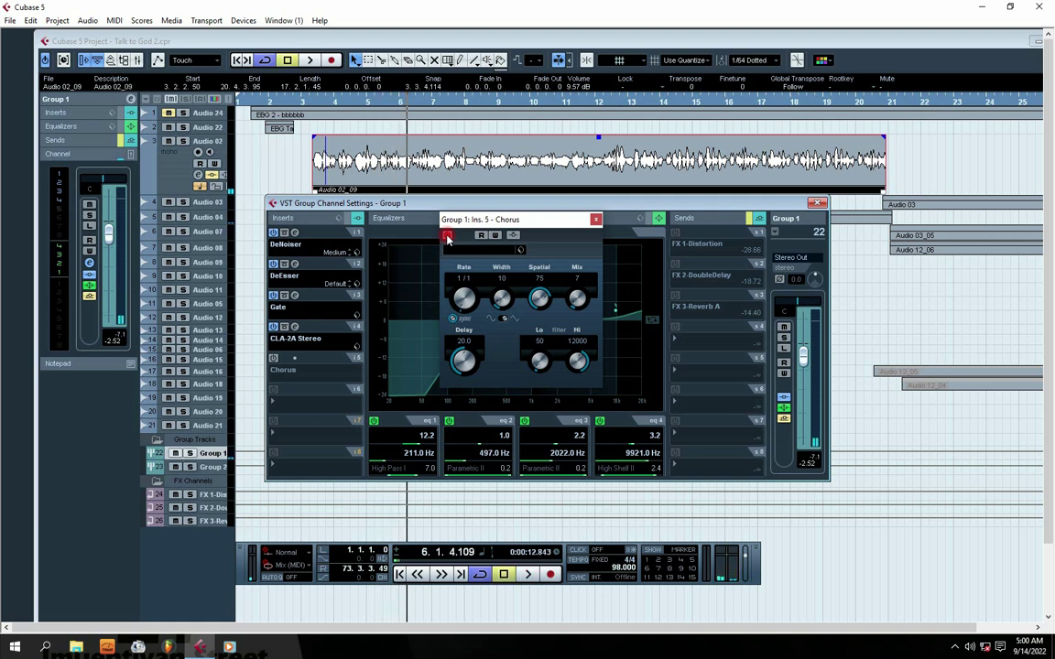
left_click(447, 235)
key("space")
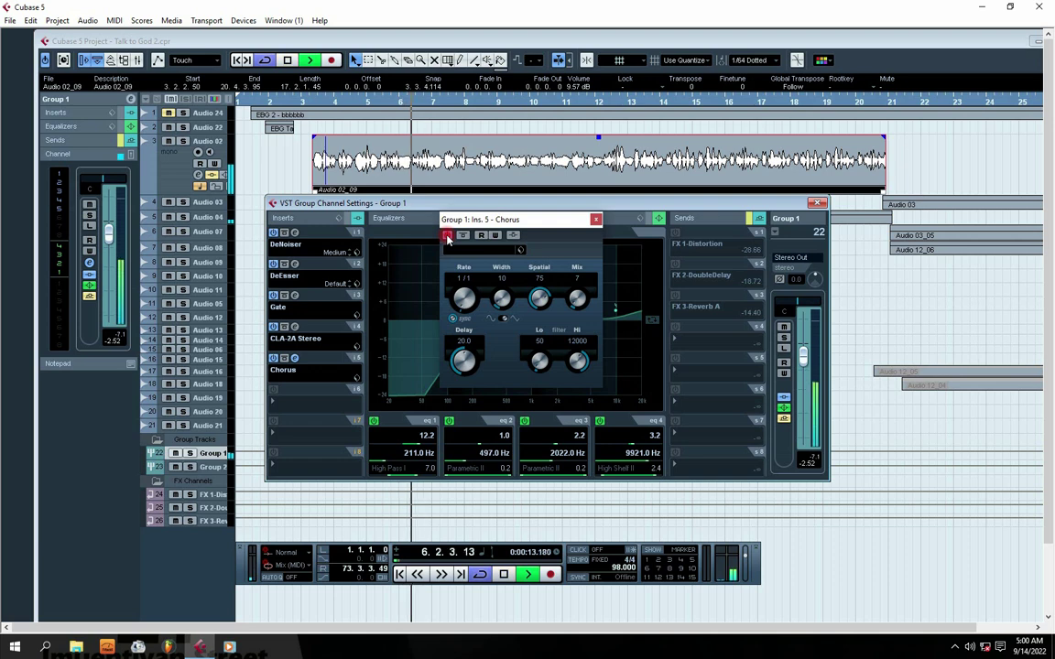
key("space")
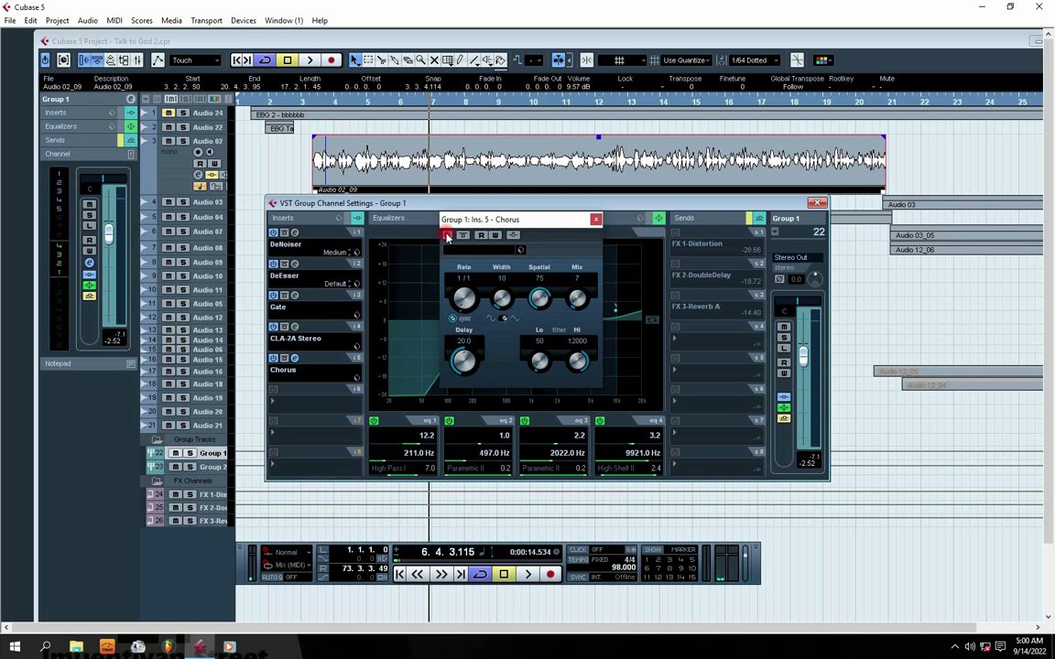
- Play the vocal with the Chorus off and on once more up to about bar 9, and close the Chorus editor
left_click(447, 236)
key("space")
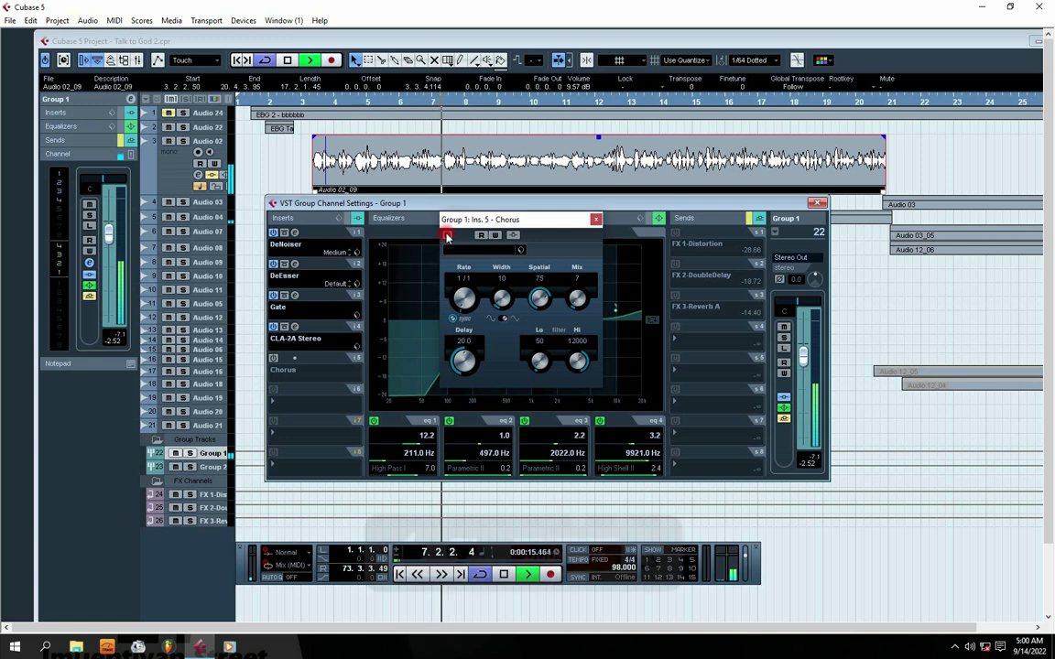
key("space")
left_click(447, 236)
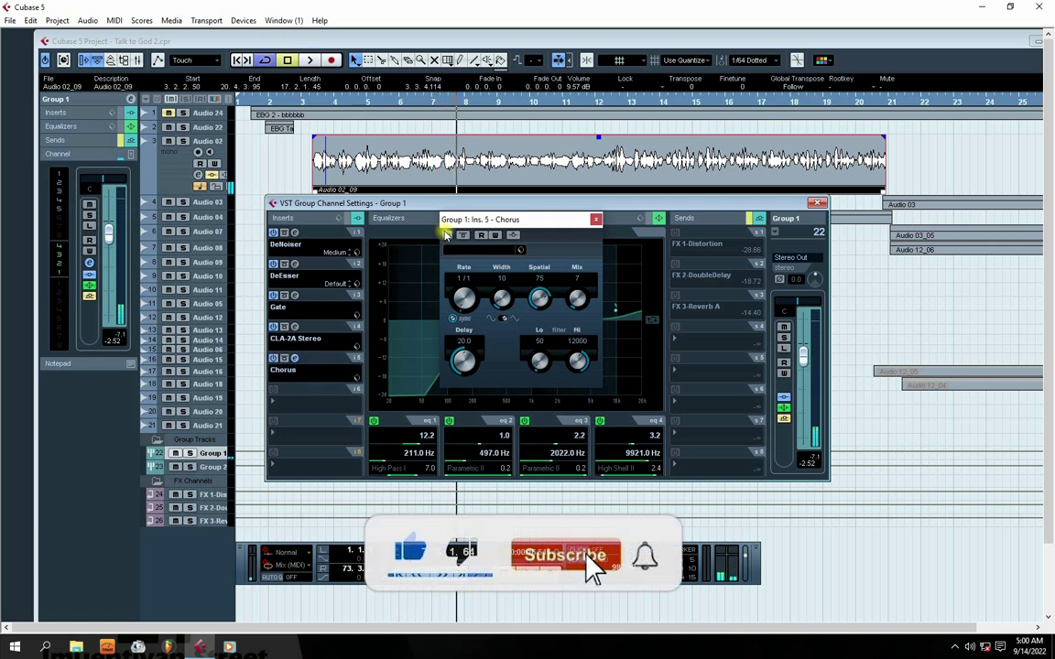
key("space")
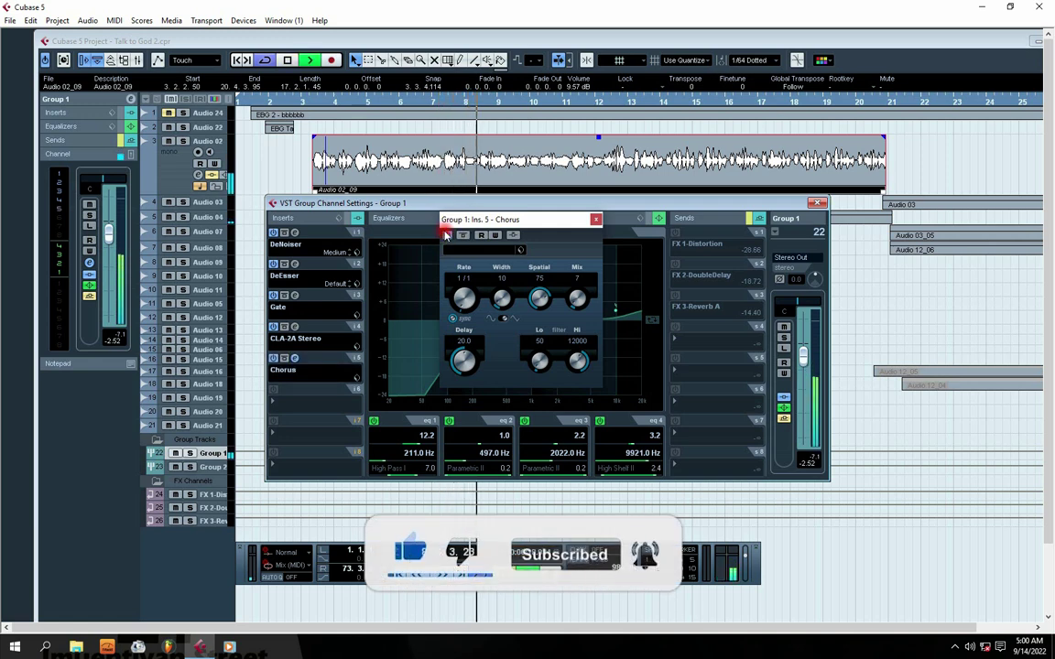
key("space")
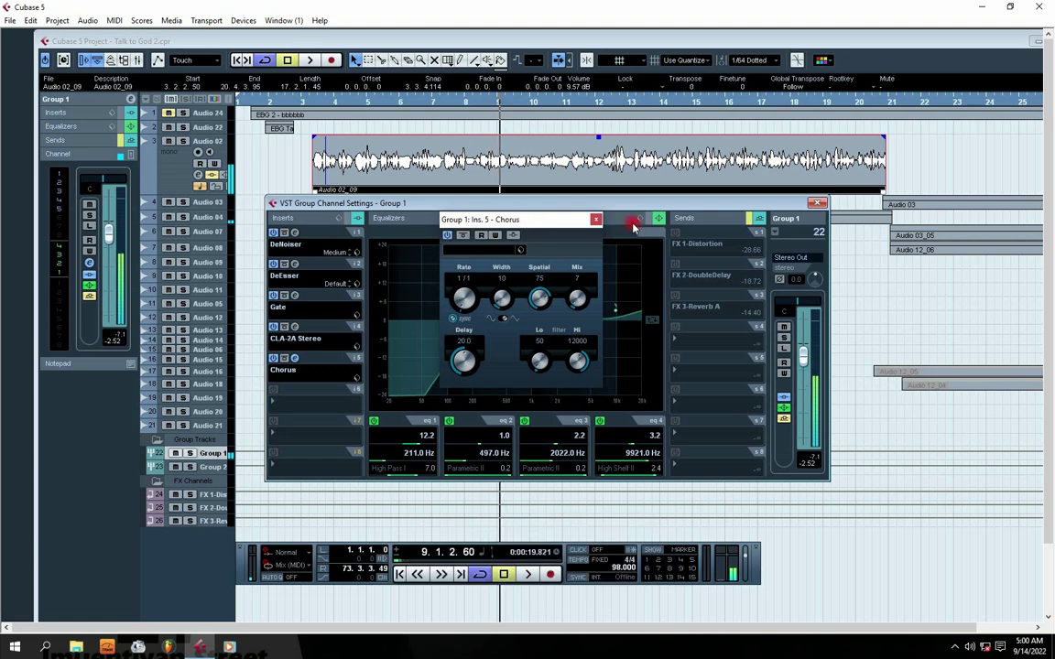
left_click(594, 220)
left_click_drag(568, 205, 558, 196)
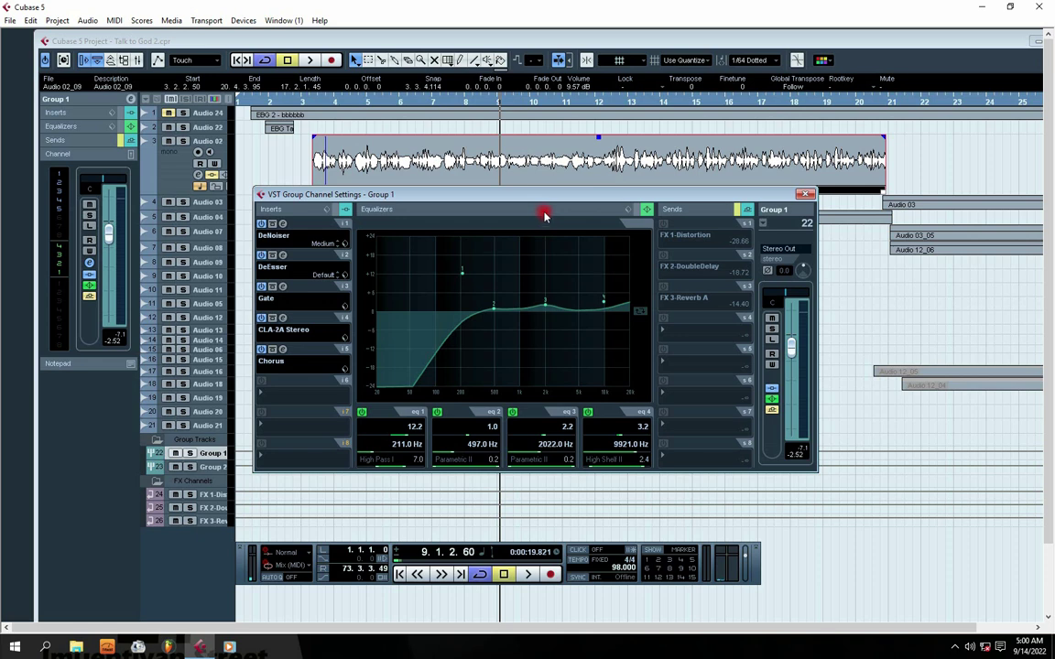
left_click(955, 646)
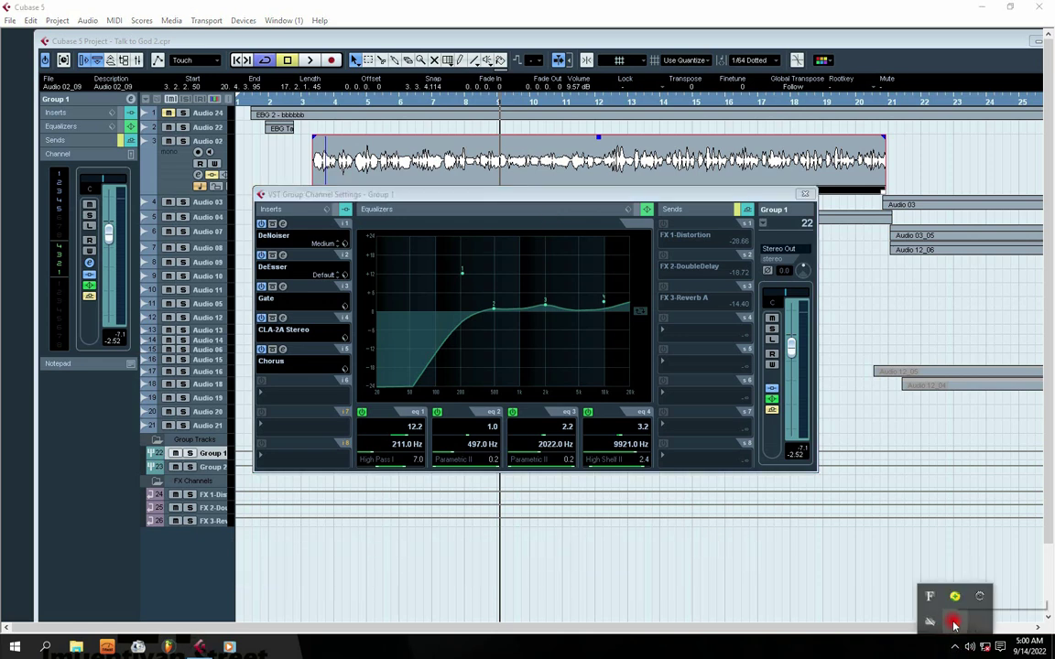
left_click(954, 624)
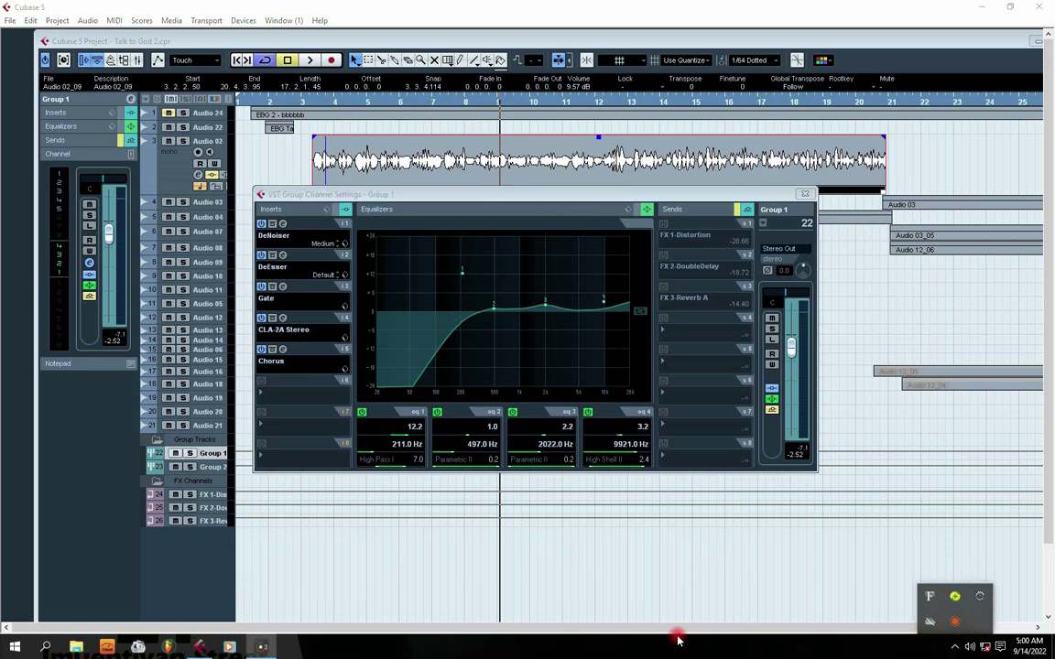
left_click(663, 555)
- Set Group 1's high-pass EQ band to 204 Hz with a gain of 12.4
left_click_drag(504, 194, 491, 184)
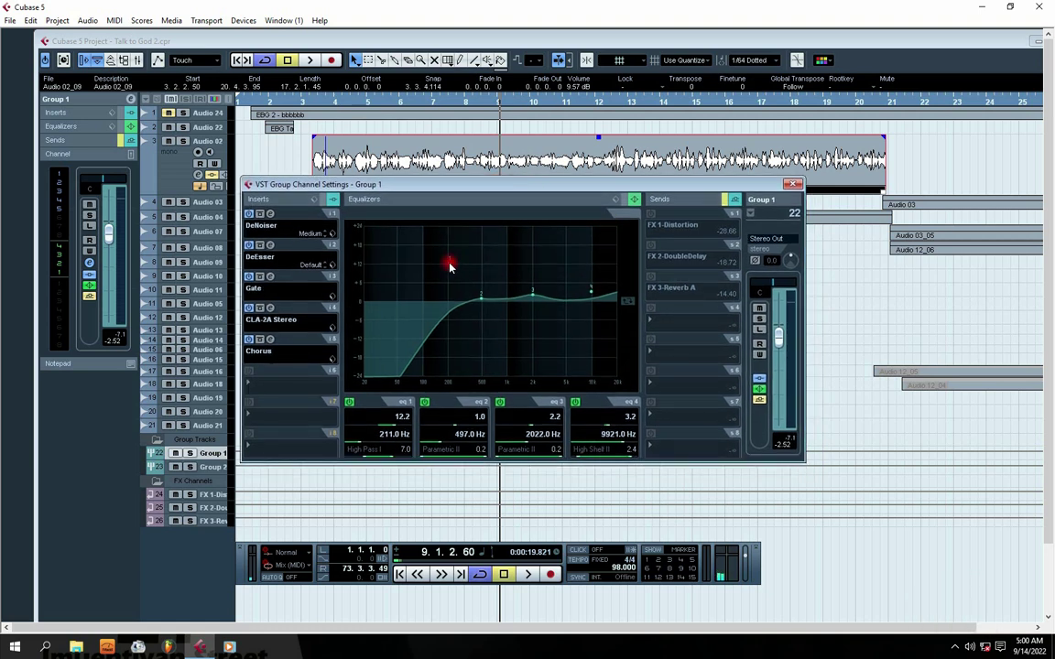
left_click_drag(450, 265, 447, 263)
left_click_drag(425, 185, 474, 186)
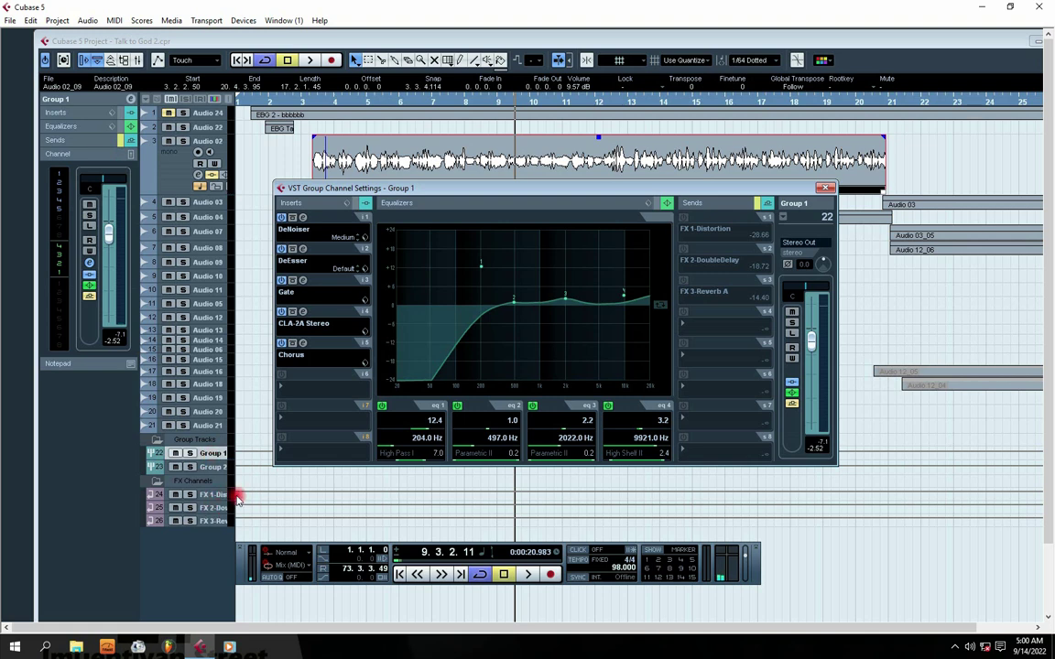
- Widen the track list to show full track names, and select the three FX channels in turn, ending on FX 1-Distortion
left_click_drag(235, 494, 284, 499)
left_click(227, 494)
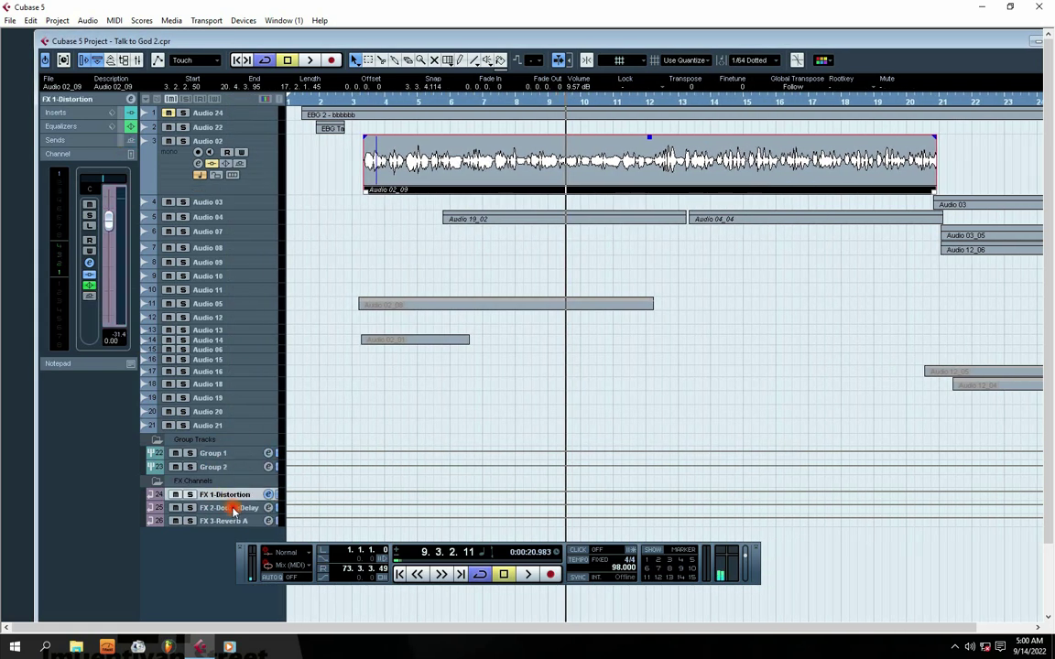
left_click(228, 509)
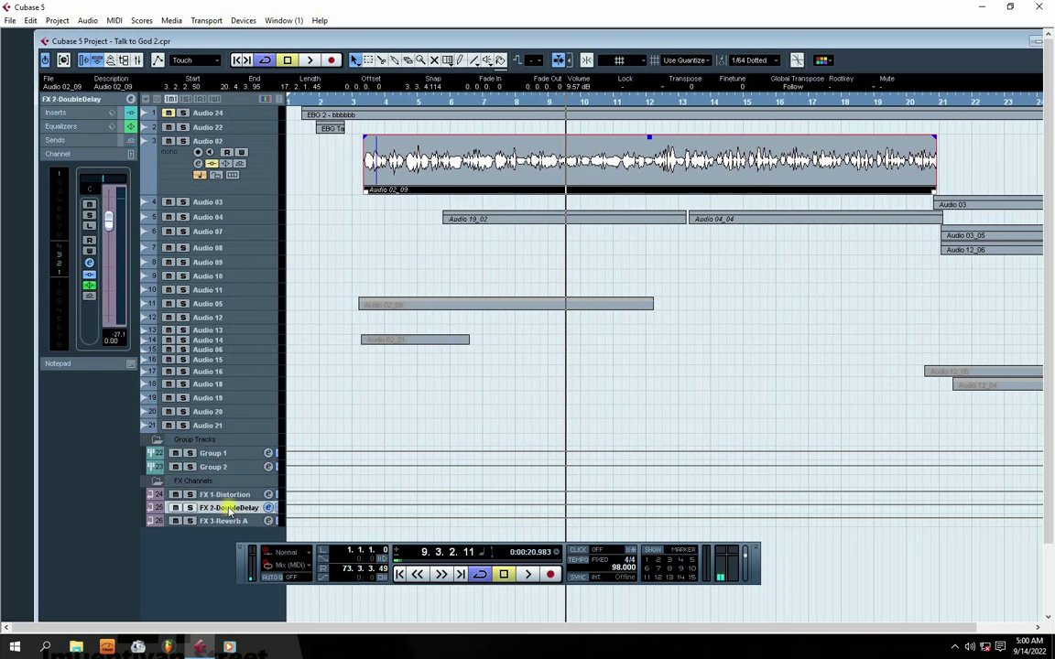
left_click(229, 522)
left_click(227, 494)
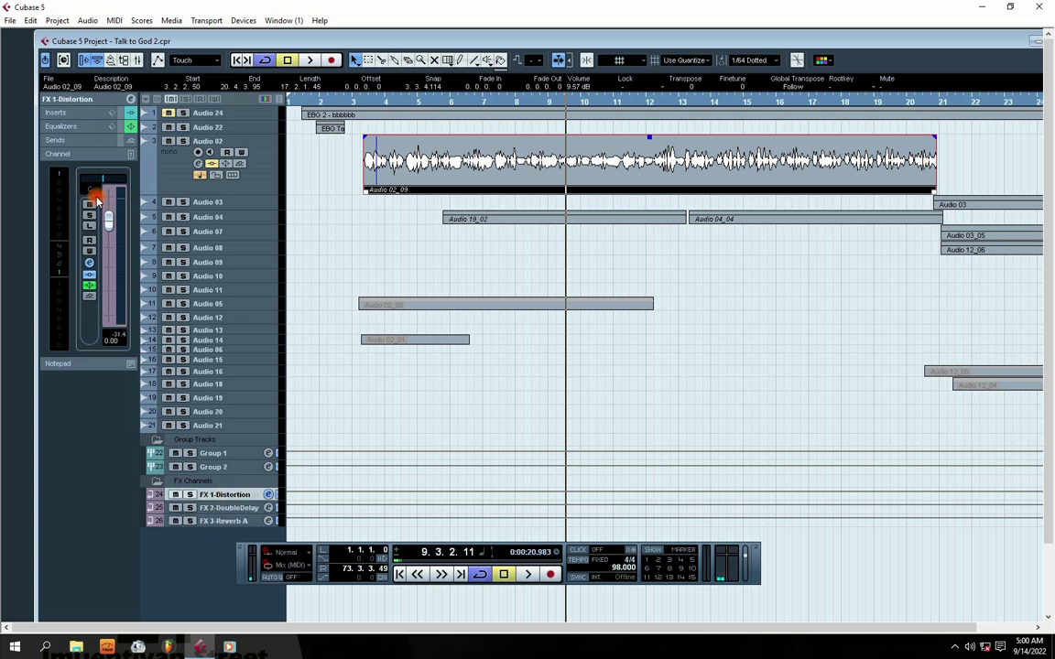
left_click(130, 100)
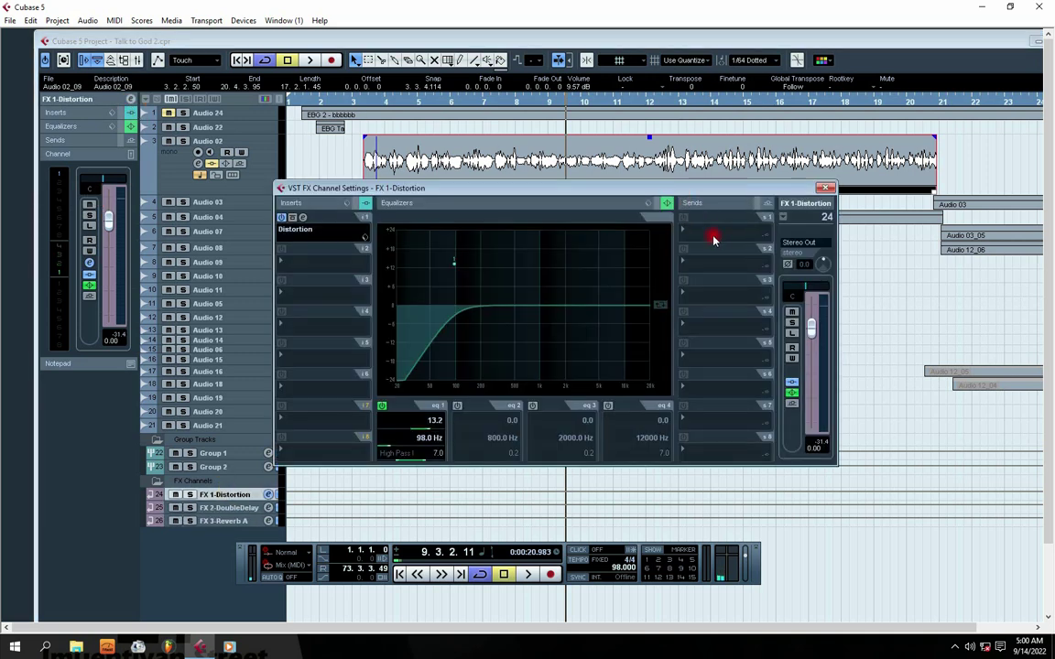
left_click(826, 187)
left_click(213, 453)
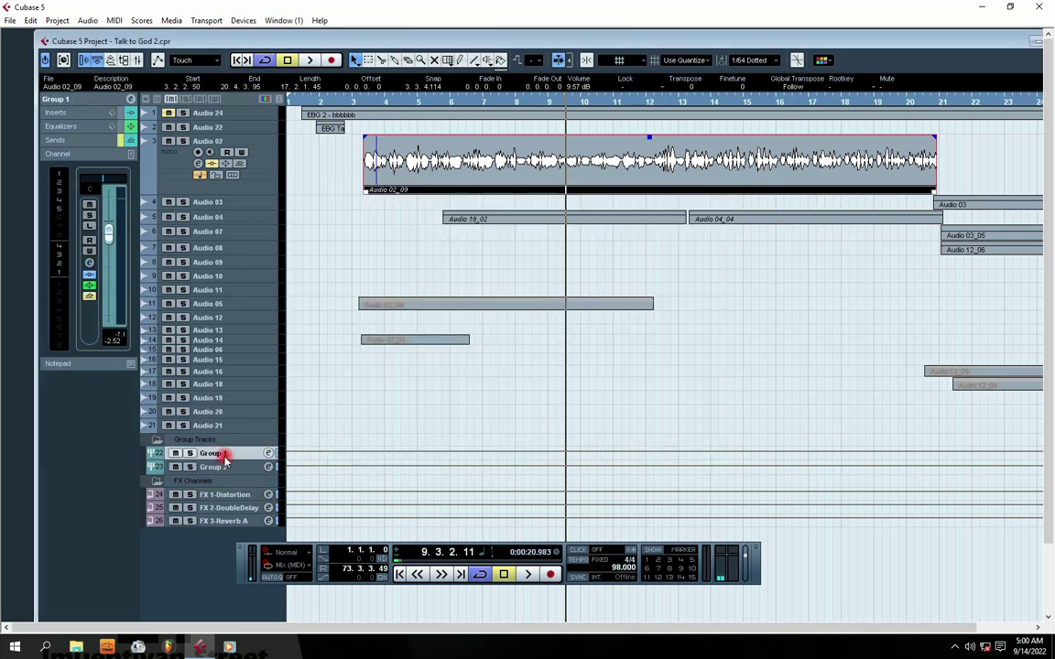
left_click(212, 496)
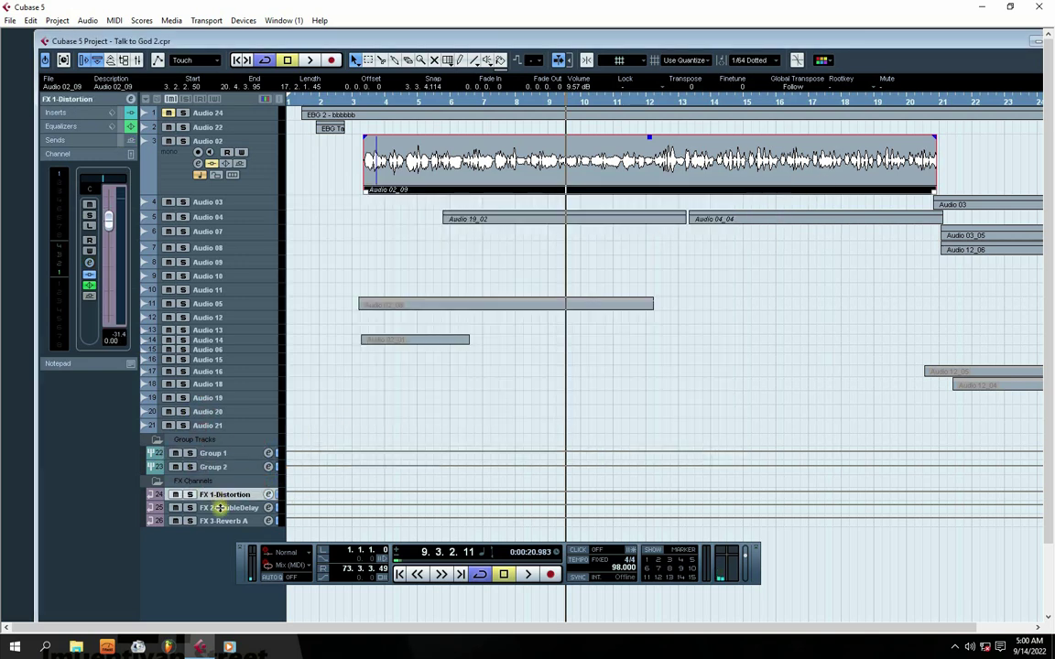
left_click(131, 99)
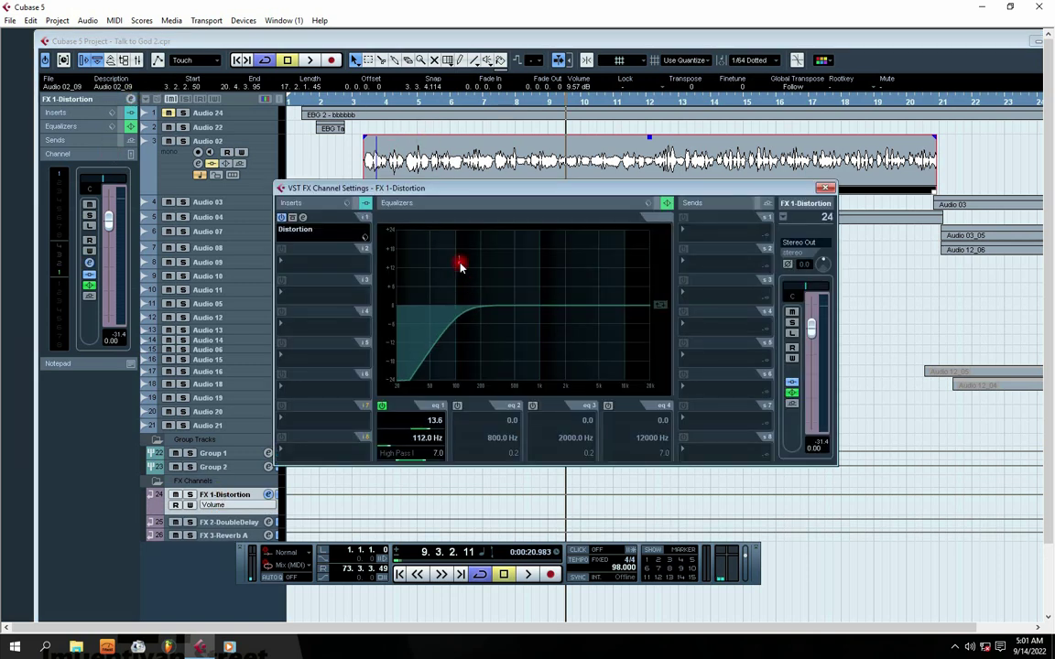
left_click(825, 188)
- Set FX 2-DoubleDelay's high-pass EQ band to a gain of 23.0 at 211 Hz, and close its channel settings
left_click(238, 522)
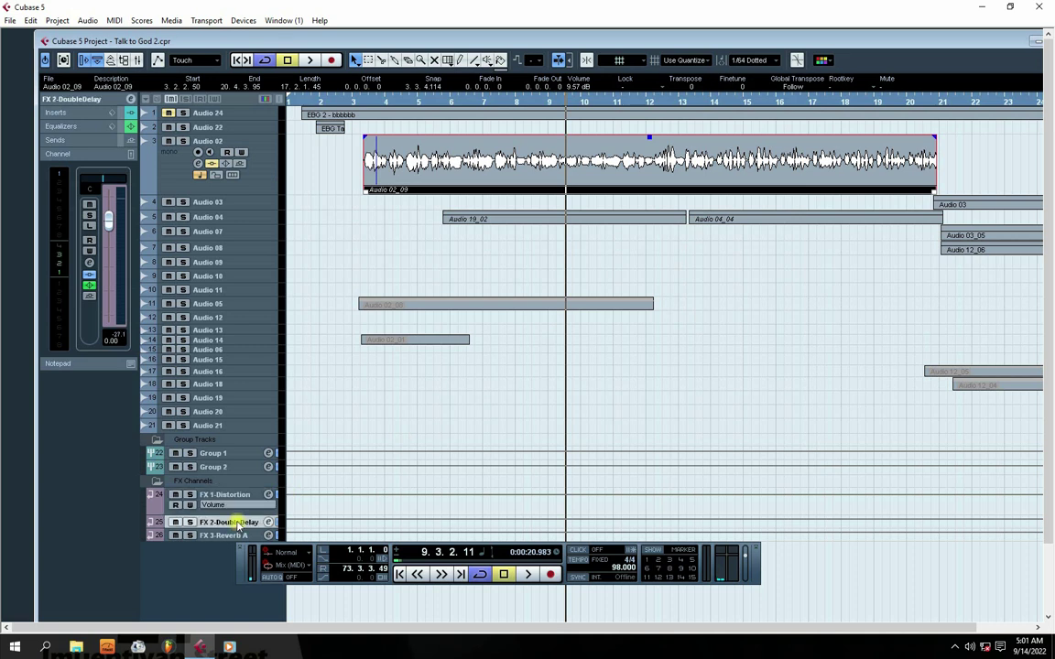
left_click(130, 98)
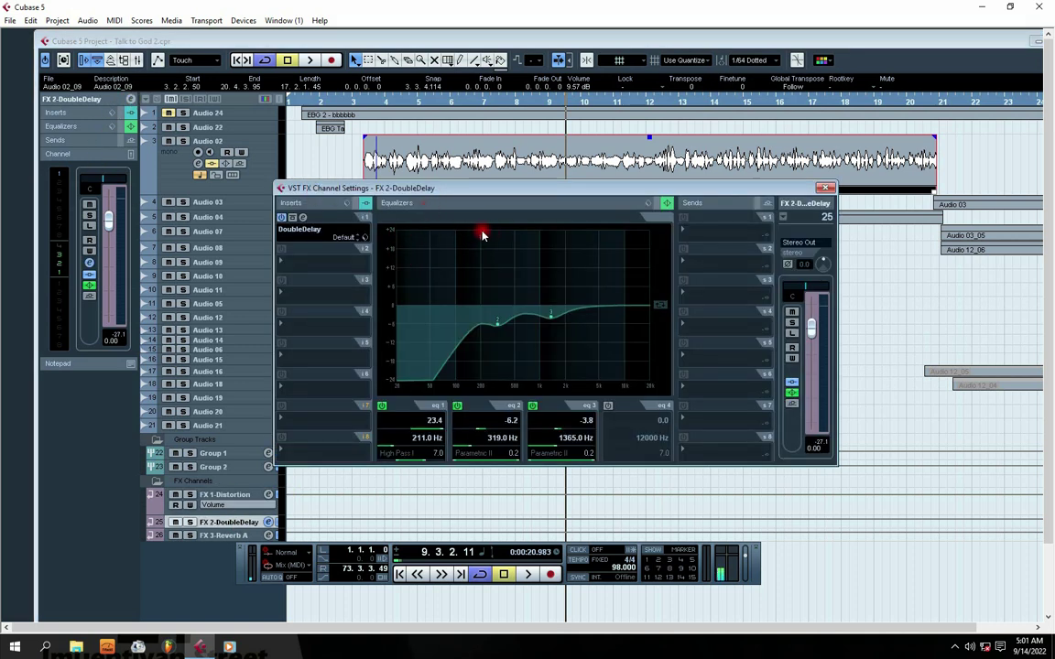
left_click_drag(483, 235, 484, 237)
left_click_drag(520, 194, 527, 192)
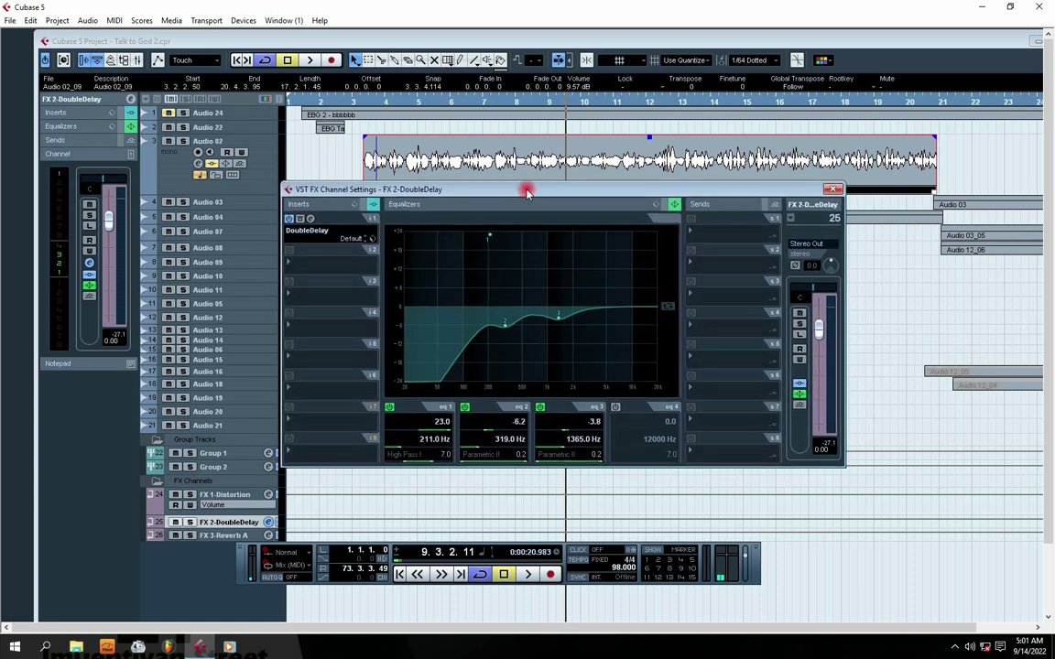
left_click(831, 189)
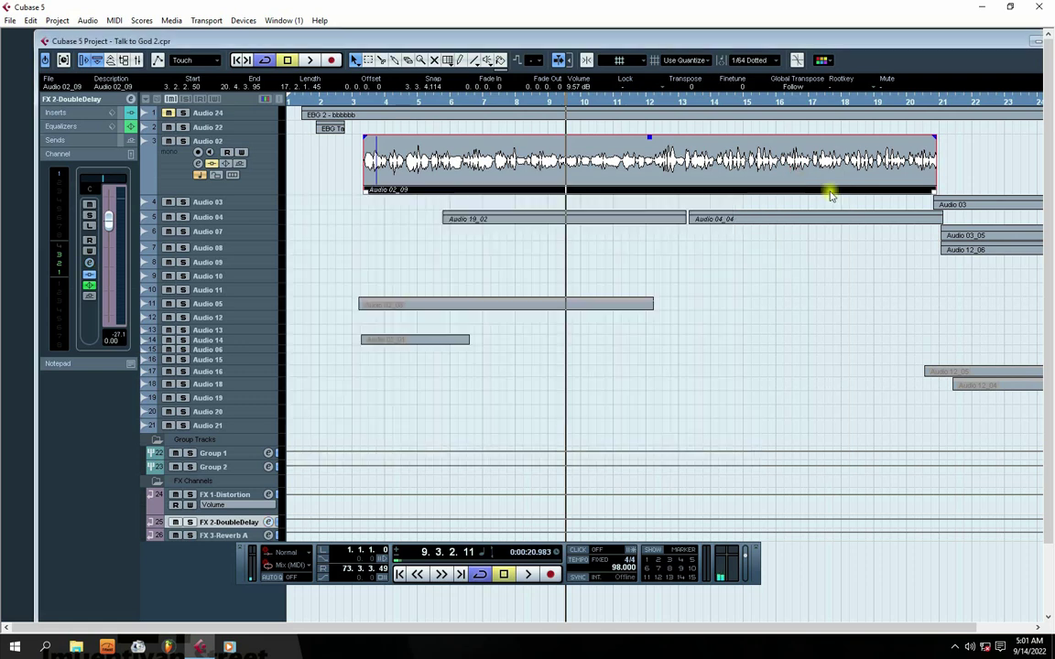
- Set FX 3-Reverb A's high-pass EQ band to 288 Hz with a gain of 1.4, and close its channel settings
left_click(218, 535)
left_click(130, 98)
left_click(168, 113)
left_click_drag(500, 305, 503, 305)
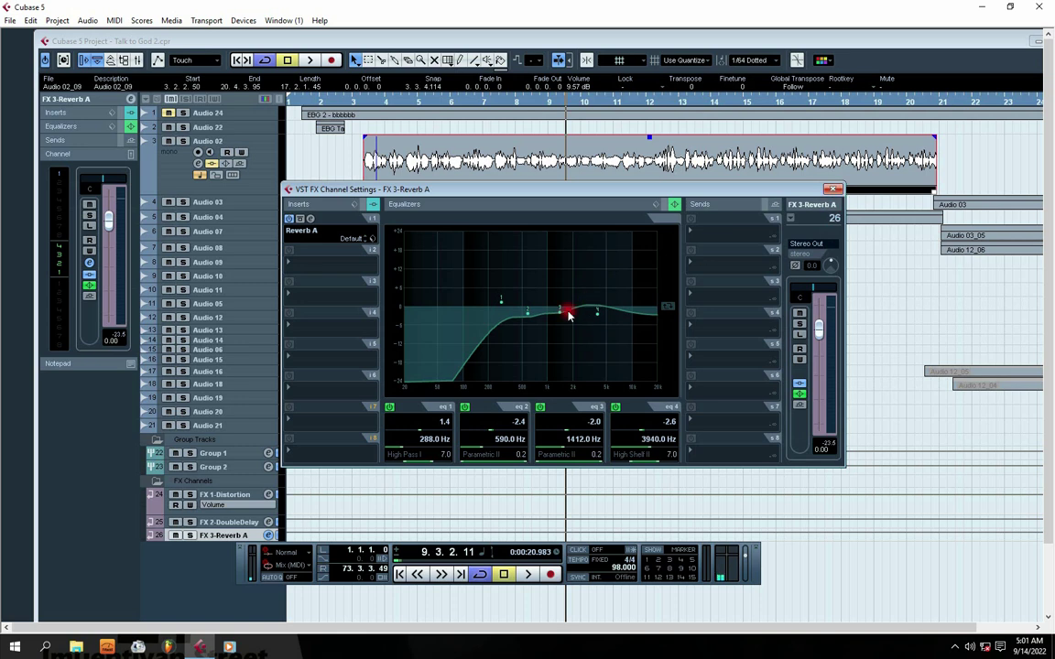
left_click(827, 192)
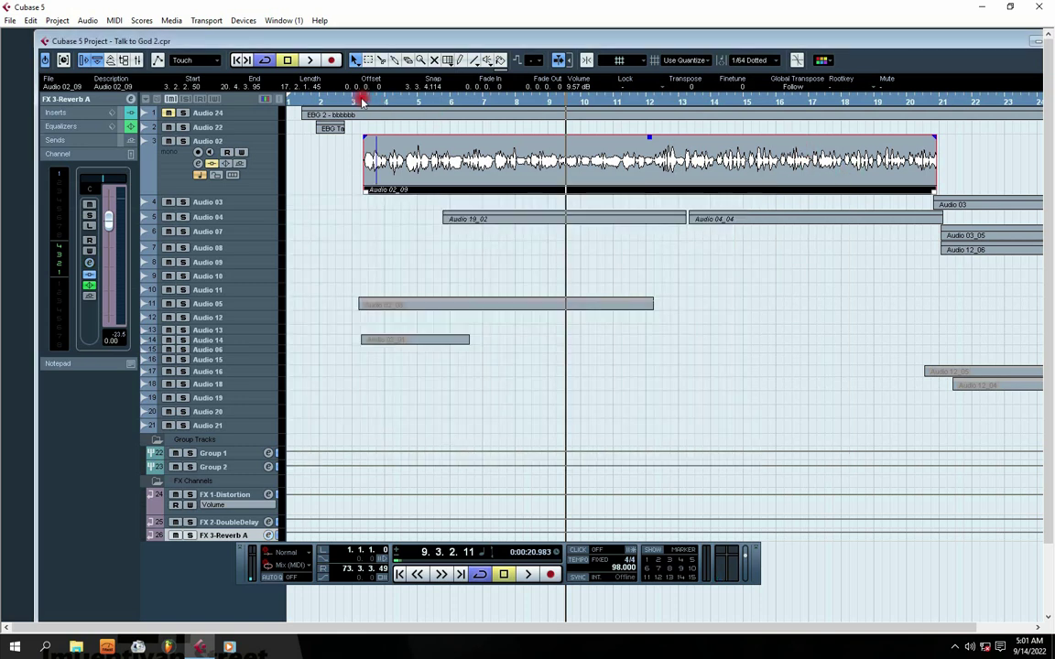
- Place the playhead at about bar 4.3, reopen Group 1's channel settings and take its Distortion, DoubleDelay and Reverb A sends out of bypass
left_click(389, 104)
left_click(235, 453)
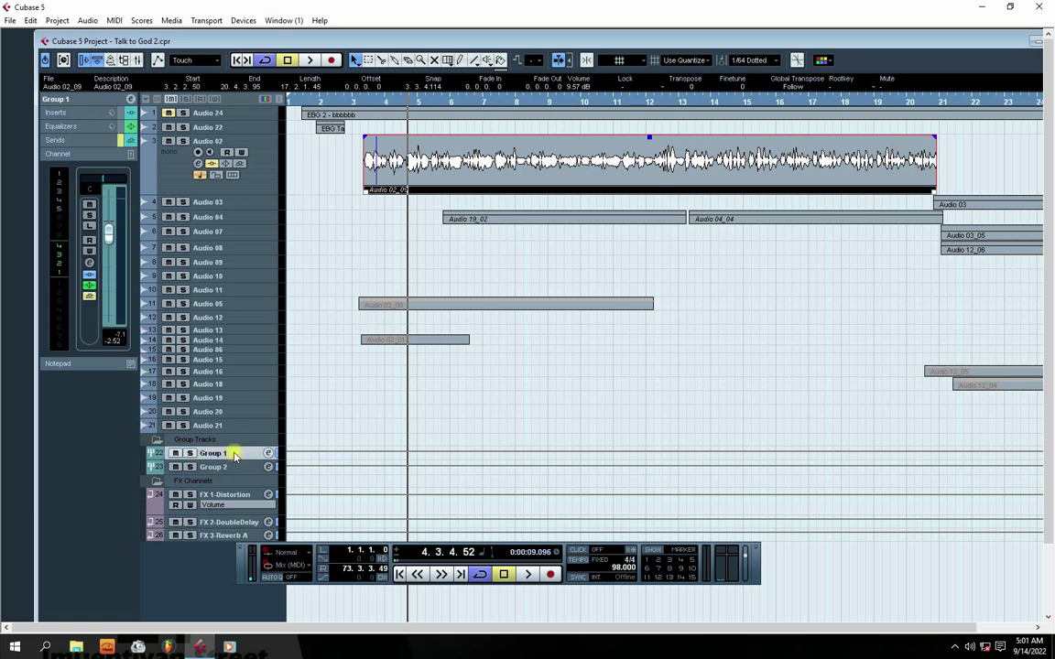
left_click(130, 100)
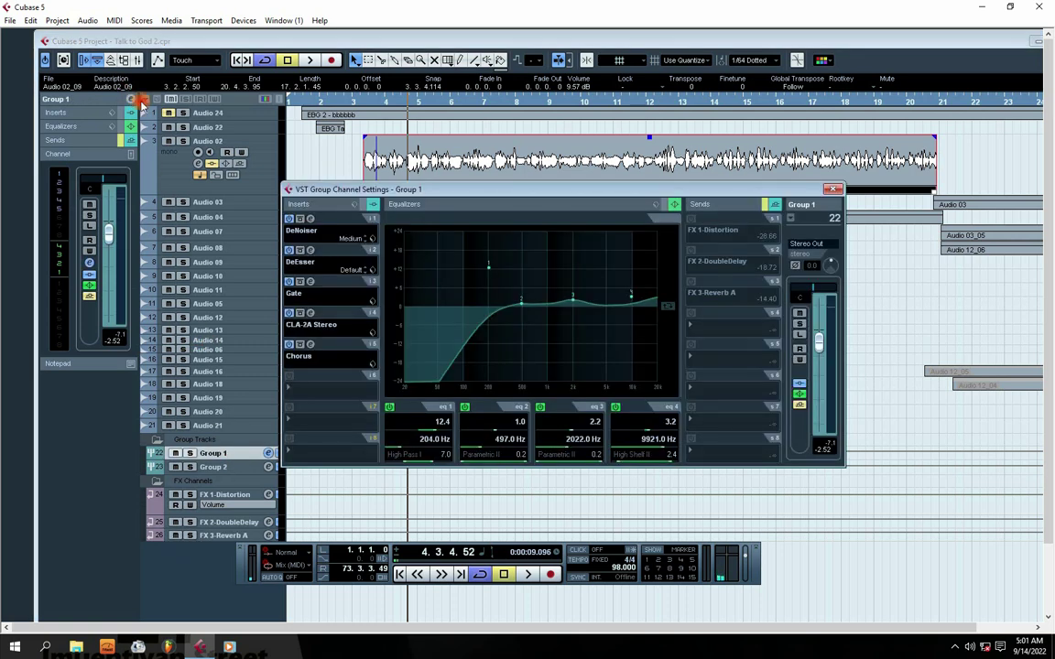
left_click_drag(470, 193, 426, 189)
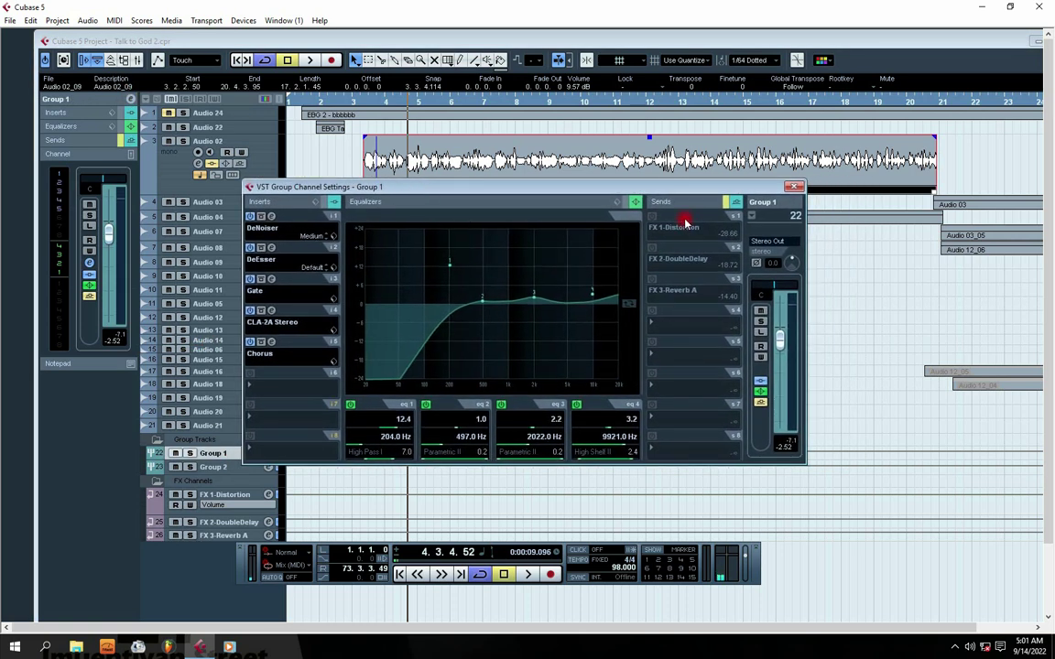
left_click_drag(661, 187, 636, 186)
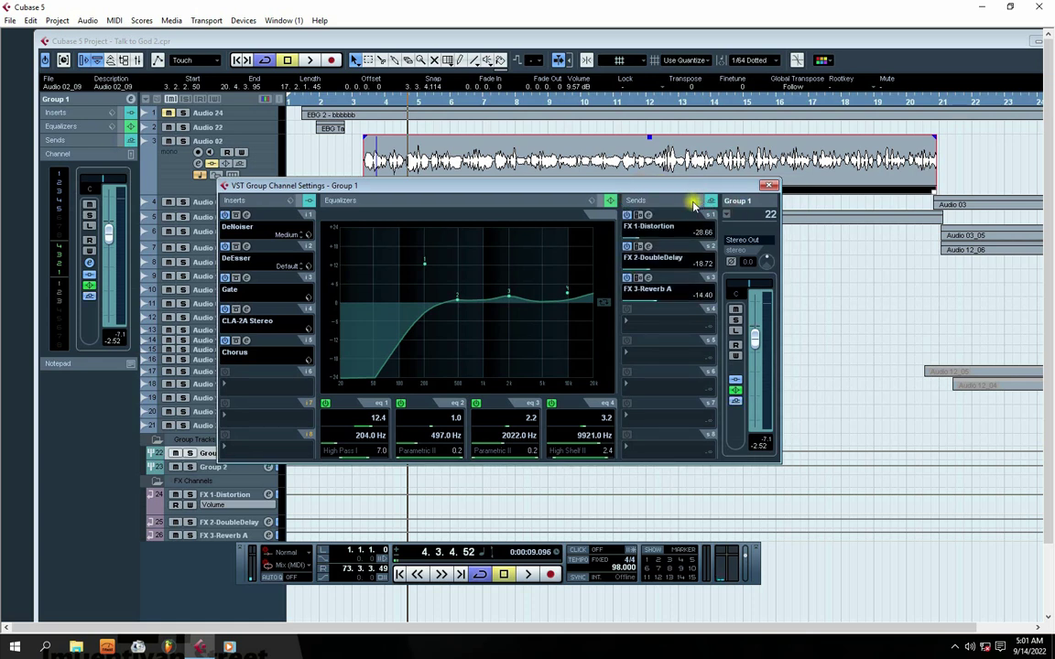
left_click_drag(632, 185, 623, 191)
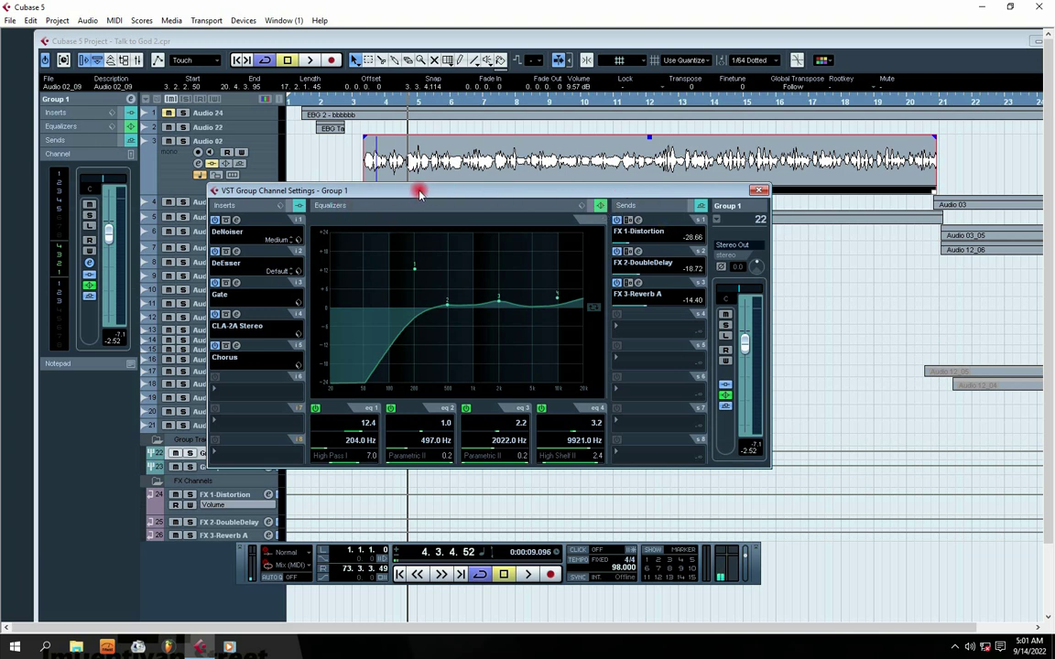
- Play the vocal briefly with all three sends active, and switch off Group 1's FX 2-DoubleDelay and FX 3-Reverb A sends
key("space")
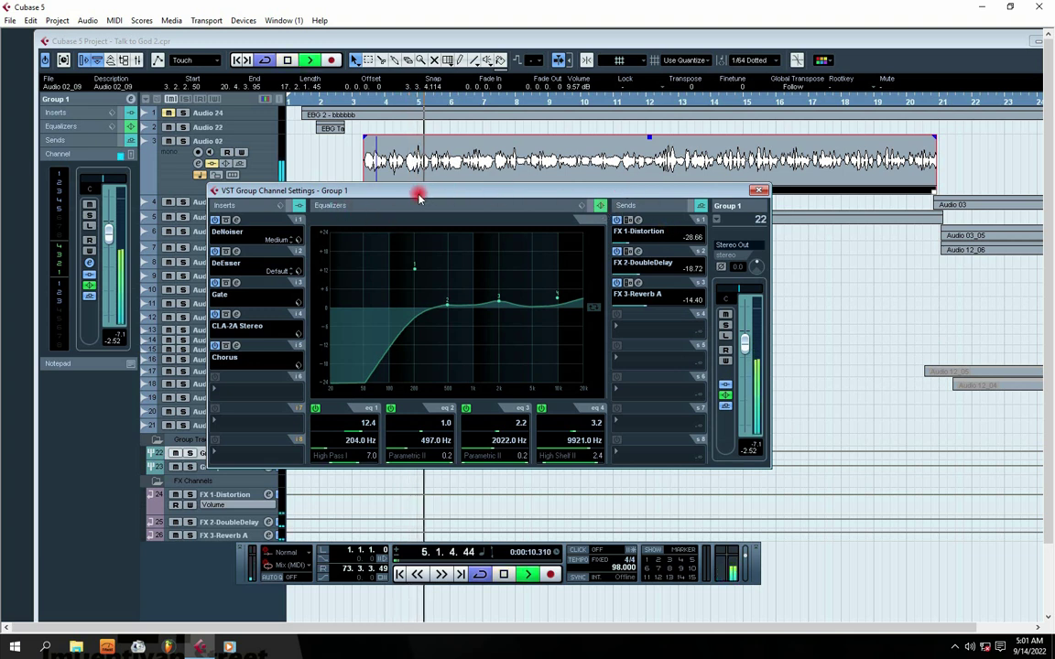
key("space")
left_click(617, 252)
left_click(617, 282)
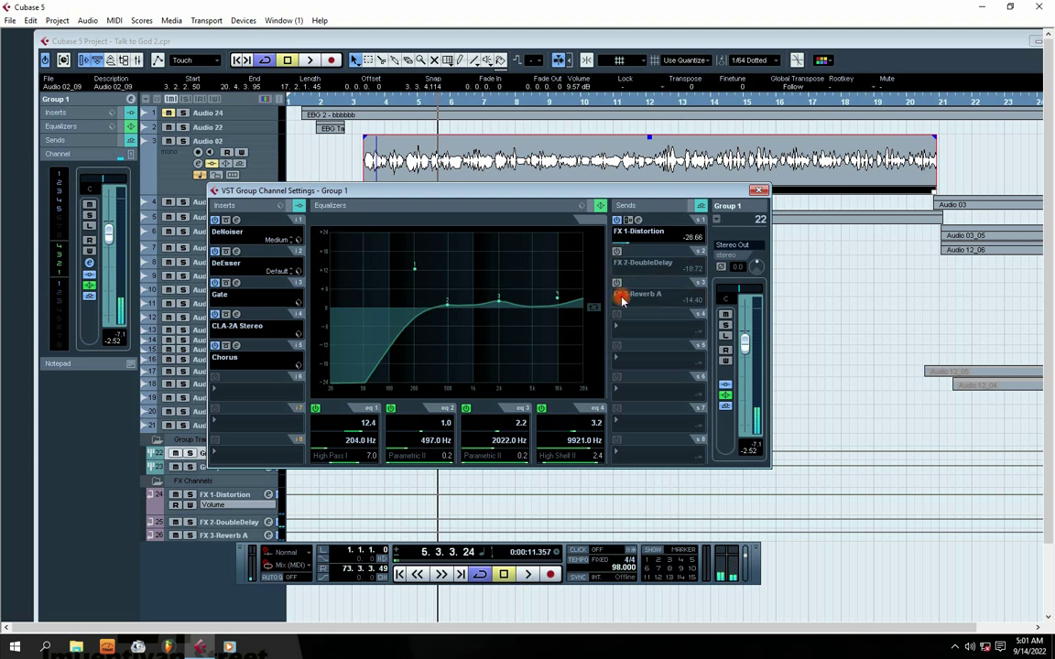
- Play the vocal while switching Group 1's FX 1-Distortion send off and on to compare, leaving the send active when playback stops
key("space")
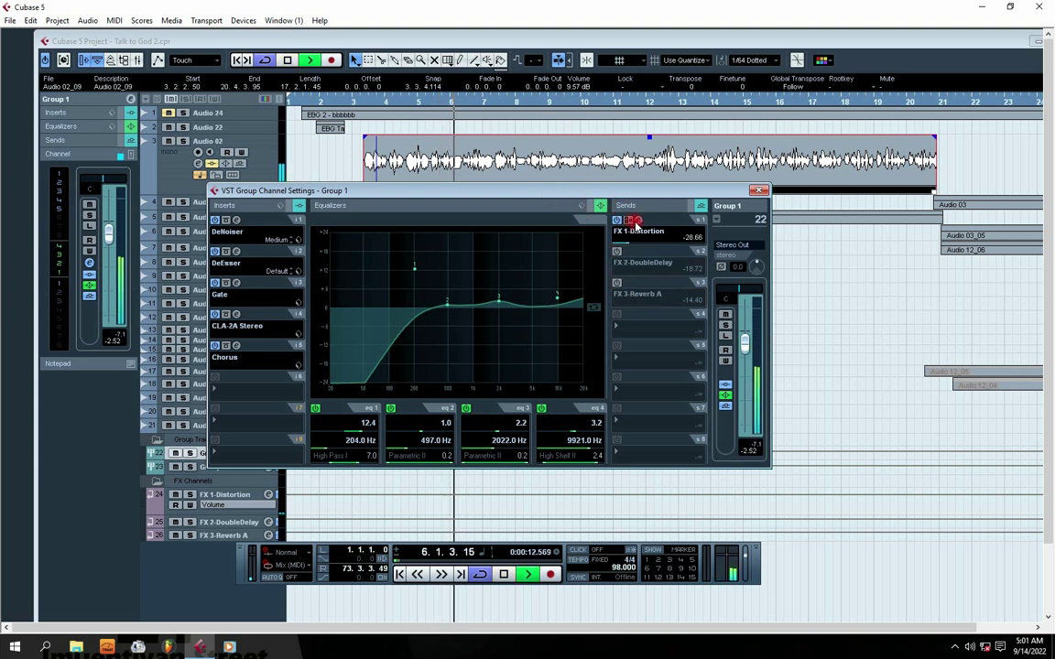
left_click(618, 221)
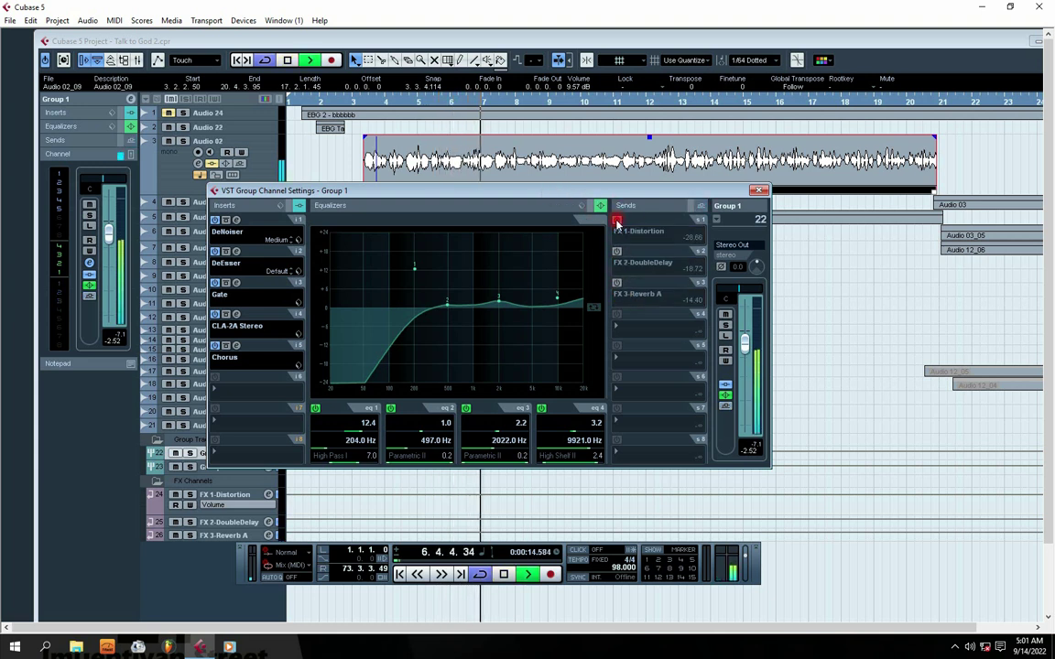
key("space")
left_click(618, 220)
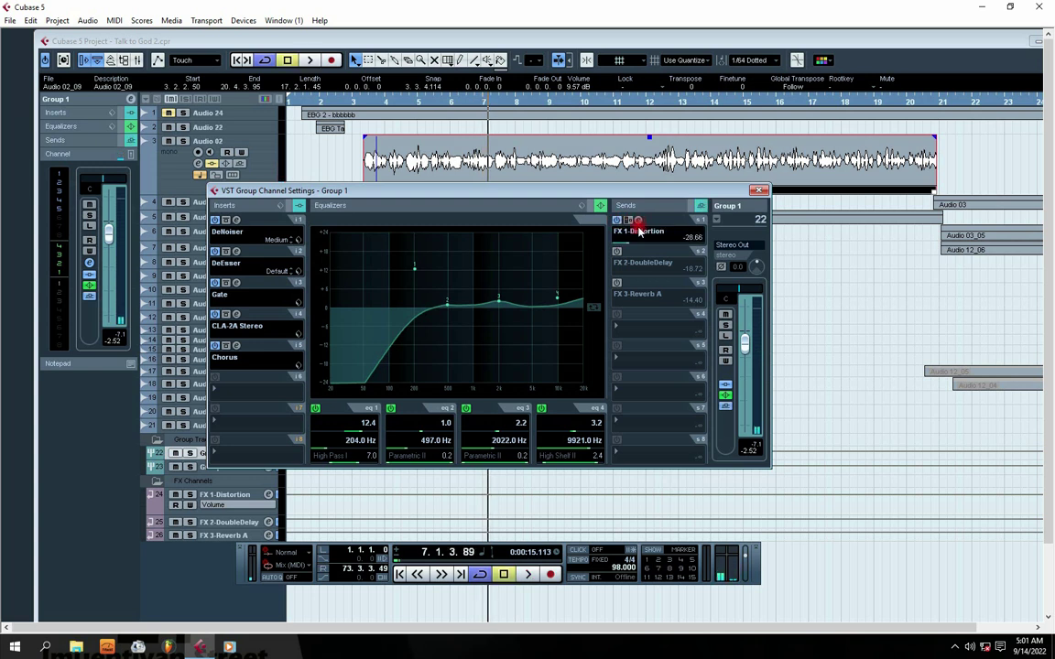
key("space")
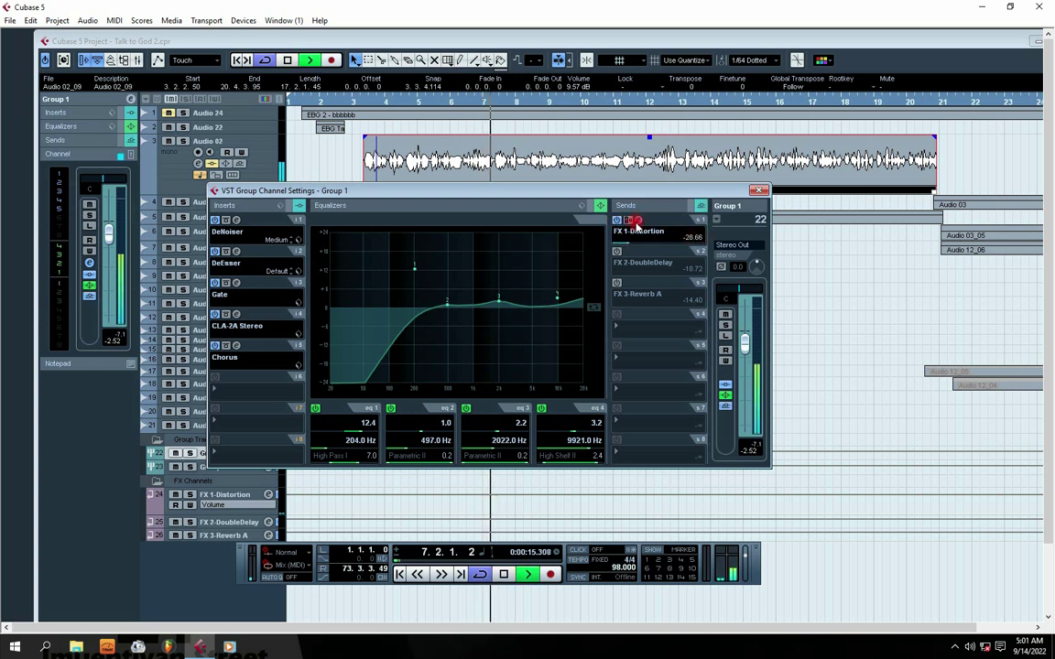
left_click(616, 222)
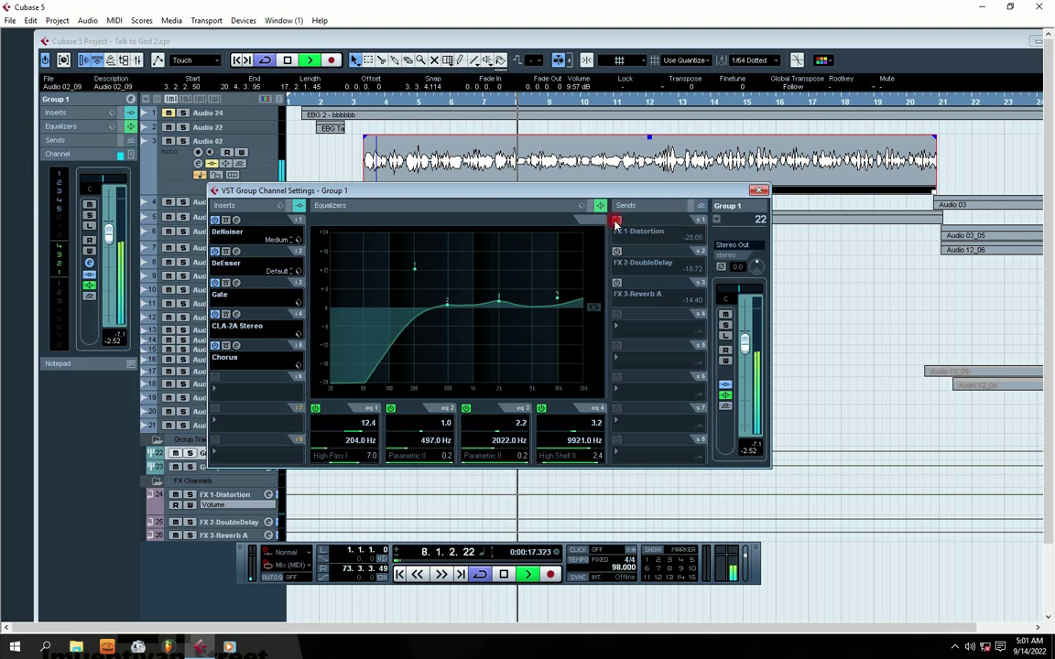
left_click(616, 221)
left_click(616, 222)
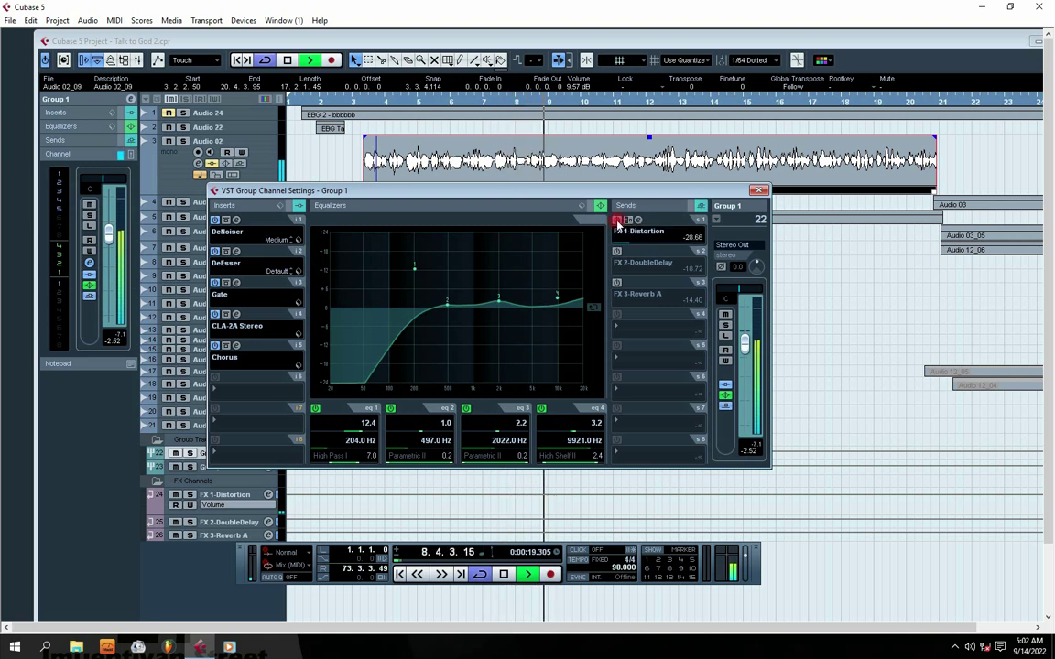
key("space")
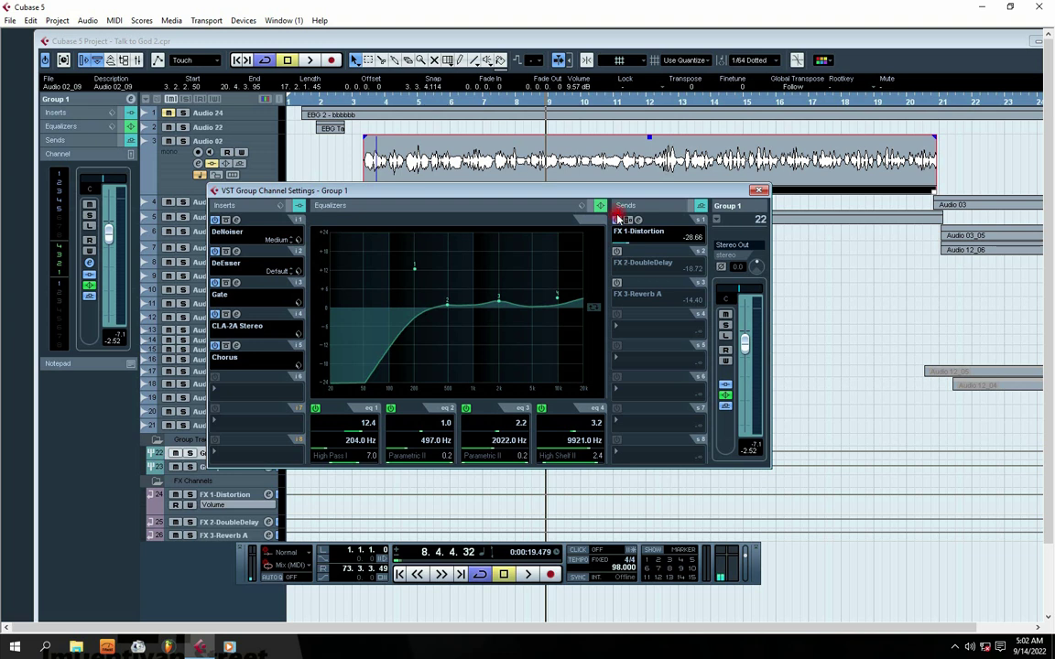
key("space")
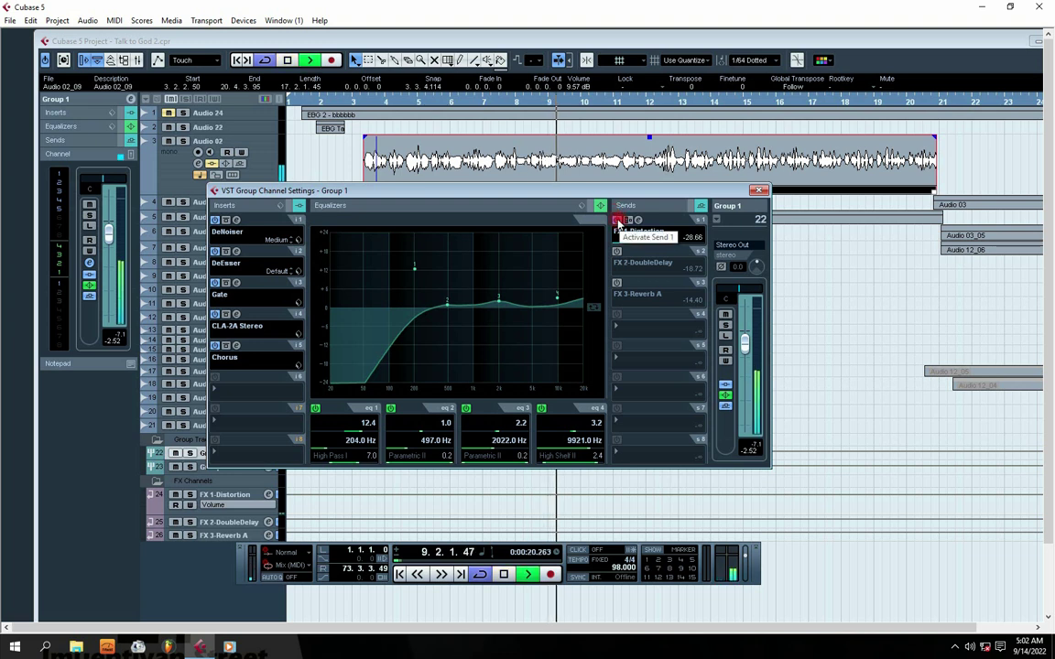
left_click(618, 222)
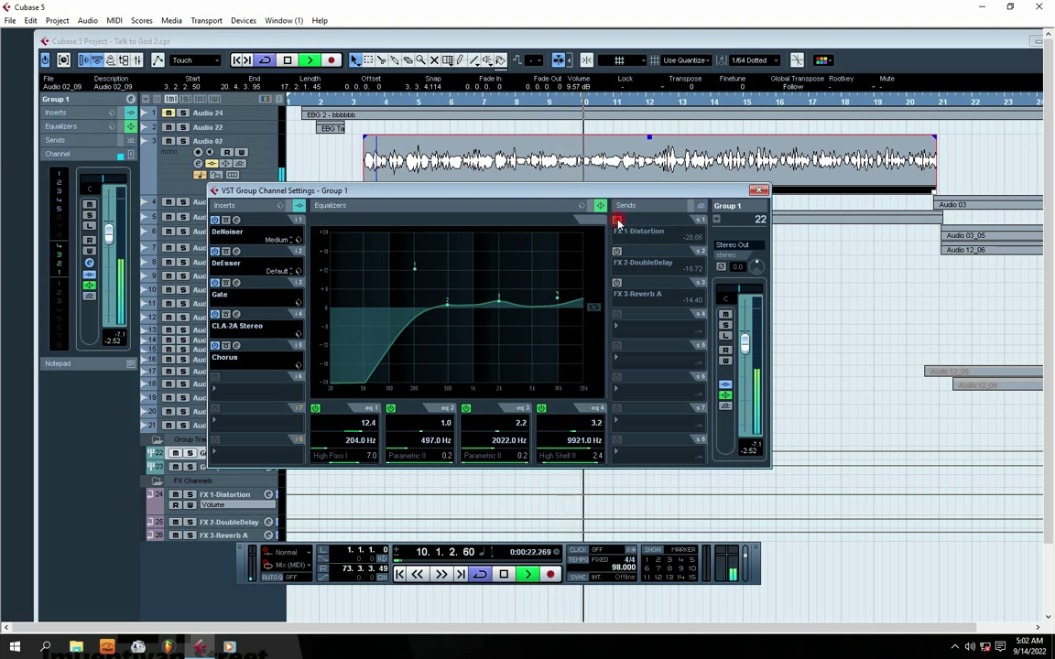
left_click(618, 222)
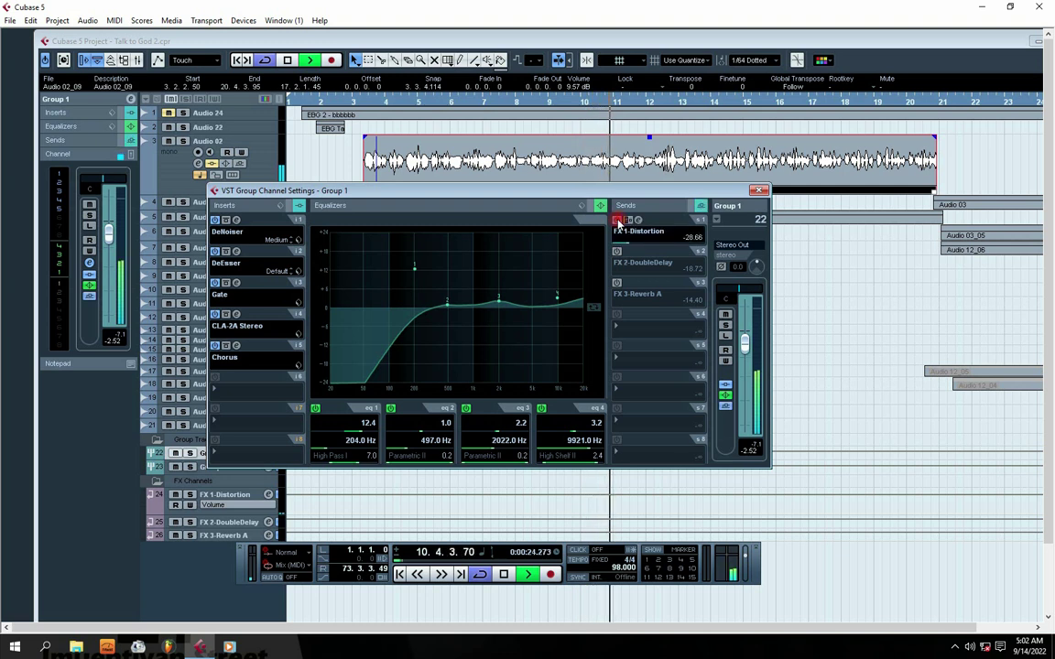
key("space")
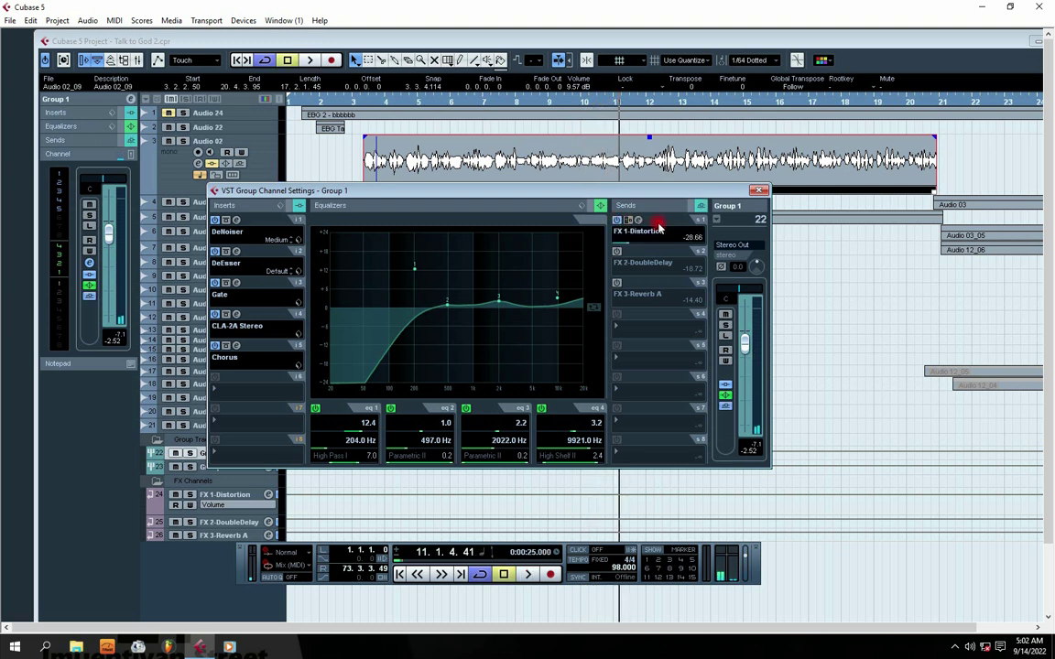
- Activate Group 1's FX 2-DoubleDelay send alongside the Distortion send and play the vocal briefly
left_click_drag(522, 190, 463, 181)
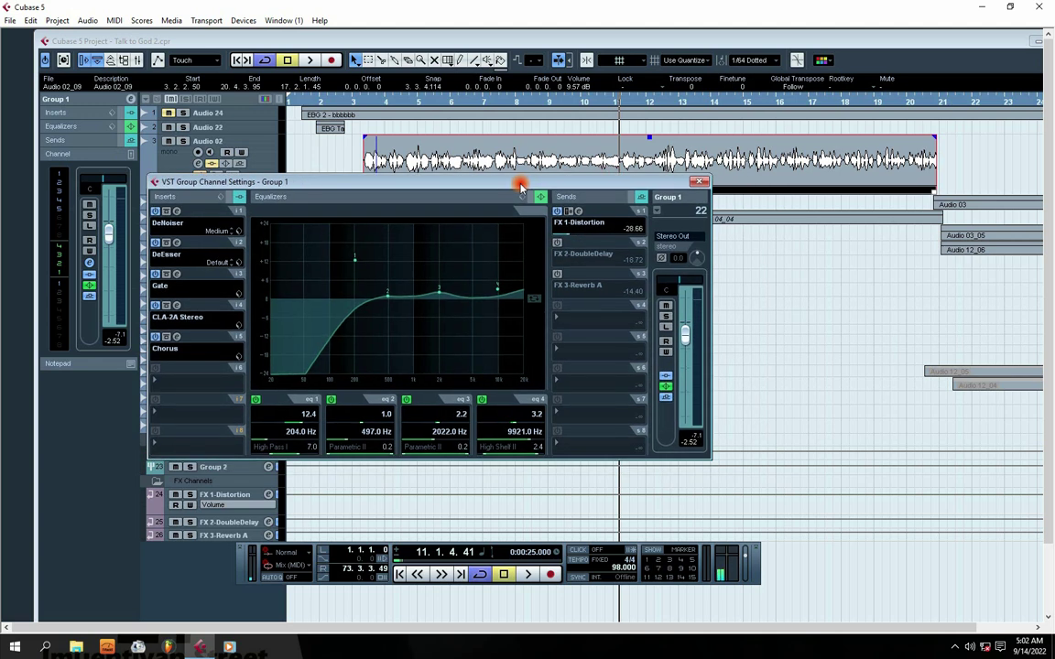
left_click(556, 244)
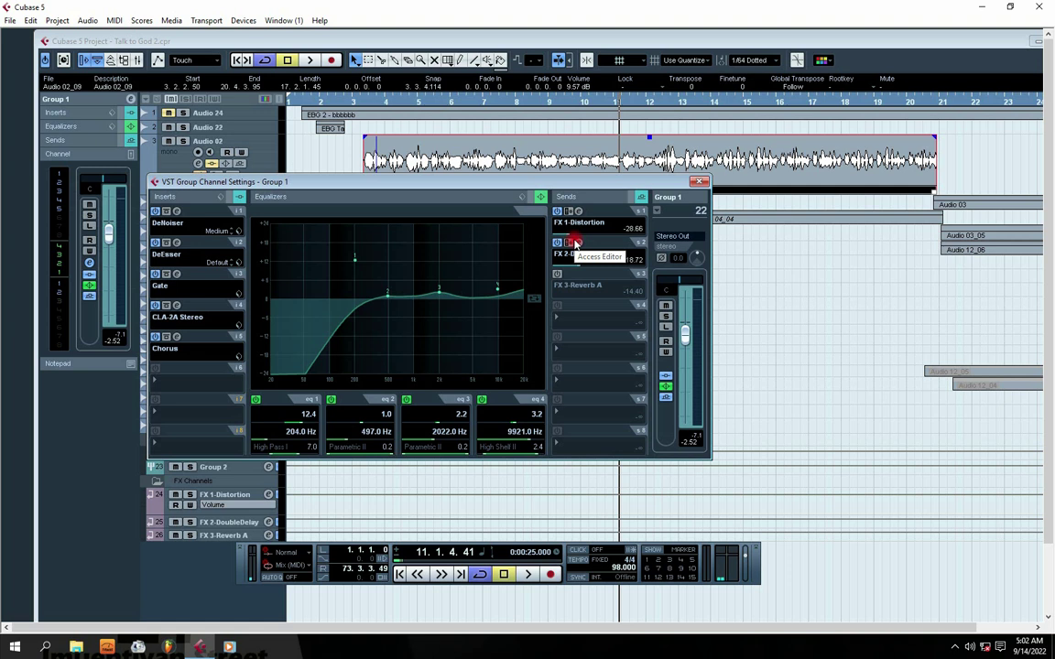
key("space")
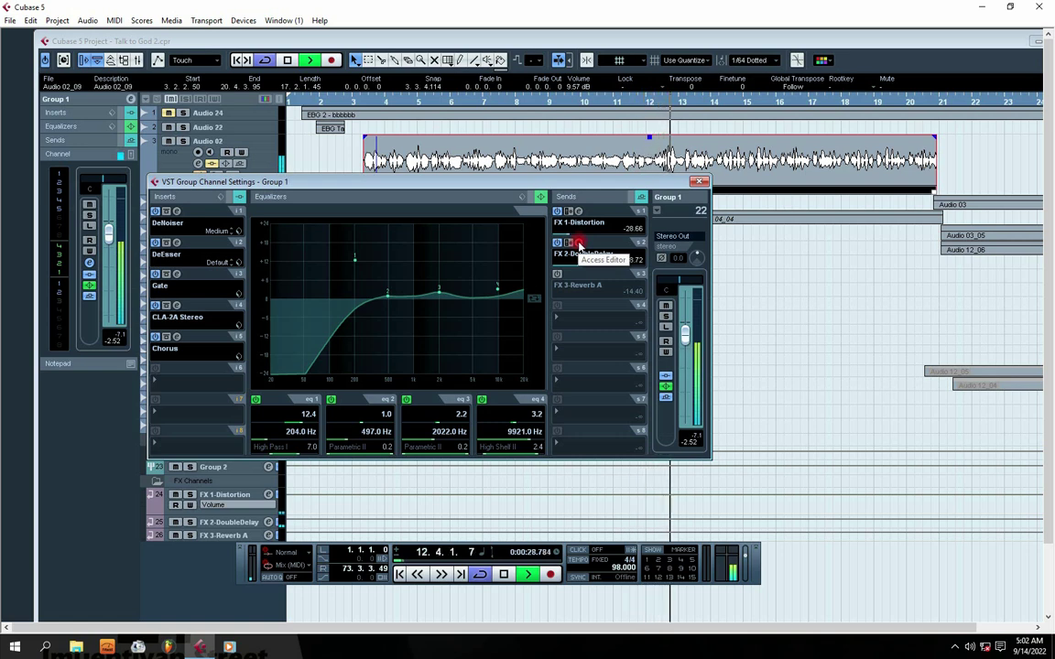
key("space")
- Replay the vocal from about bar 5 and shrink the Audio 02 track to minimal height
left_click(438, 100)
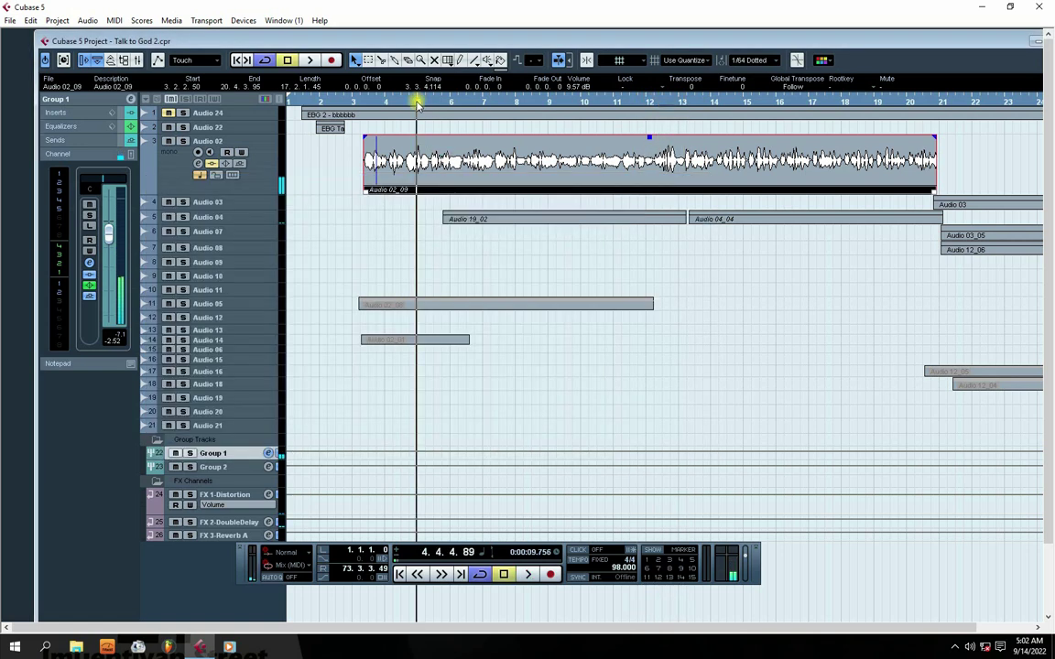
key("space")
left_click(171, 176)
left_click_drag(179, 194, 180, 149)
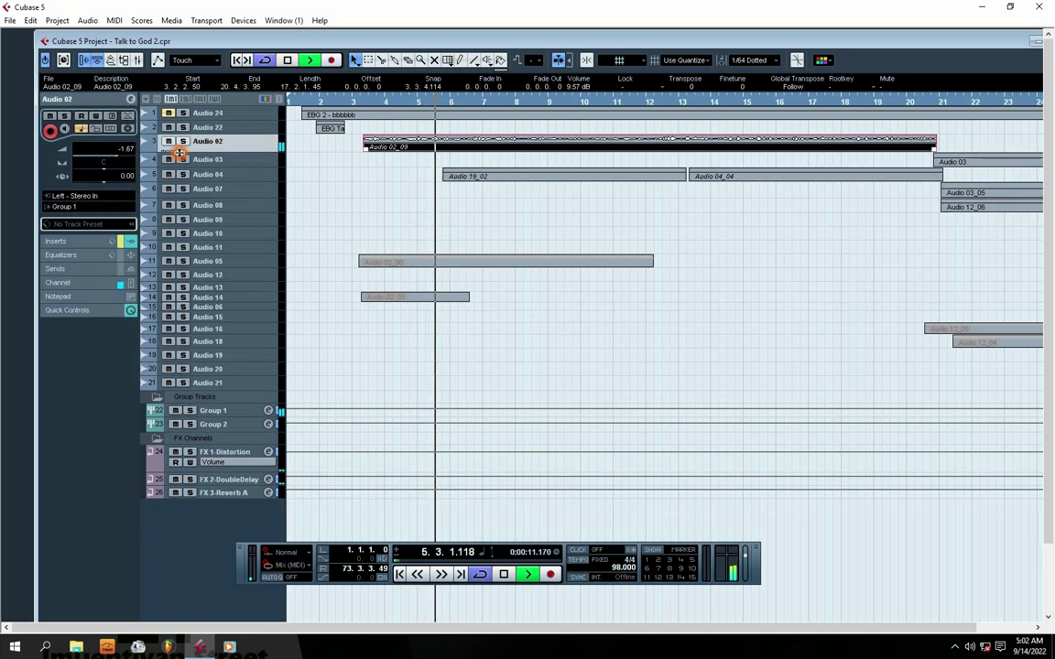
- Select the Group 1 track and reopen its channel settings during playback, placing the window clear of the track list
left_click(242, 406)
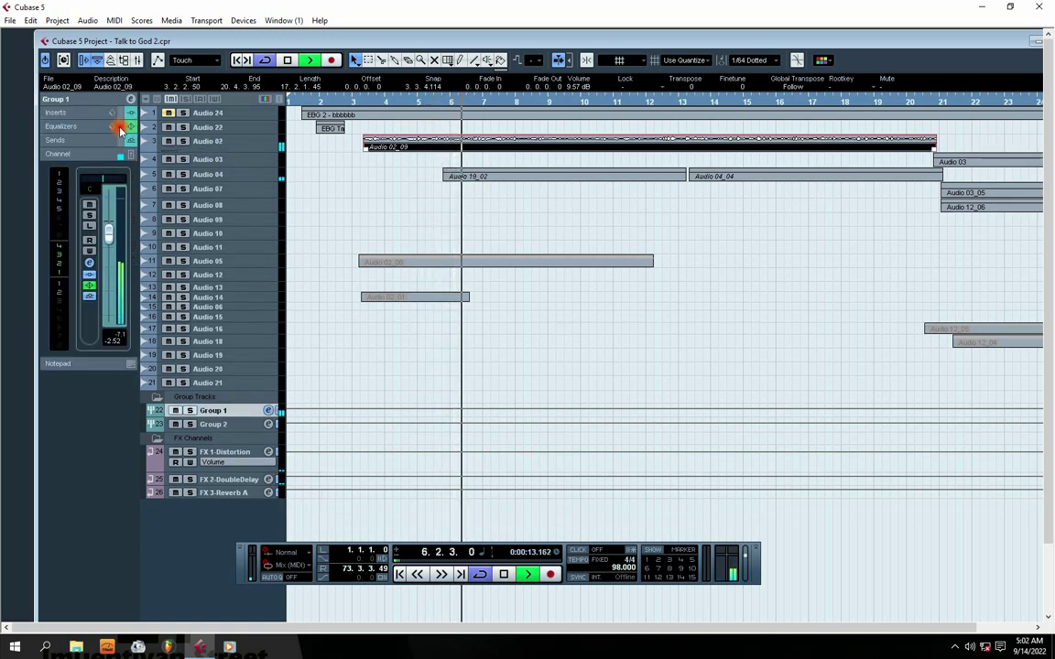
left_click(129, 99)
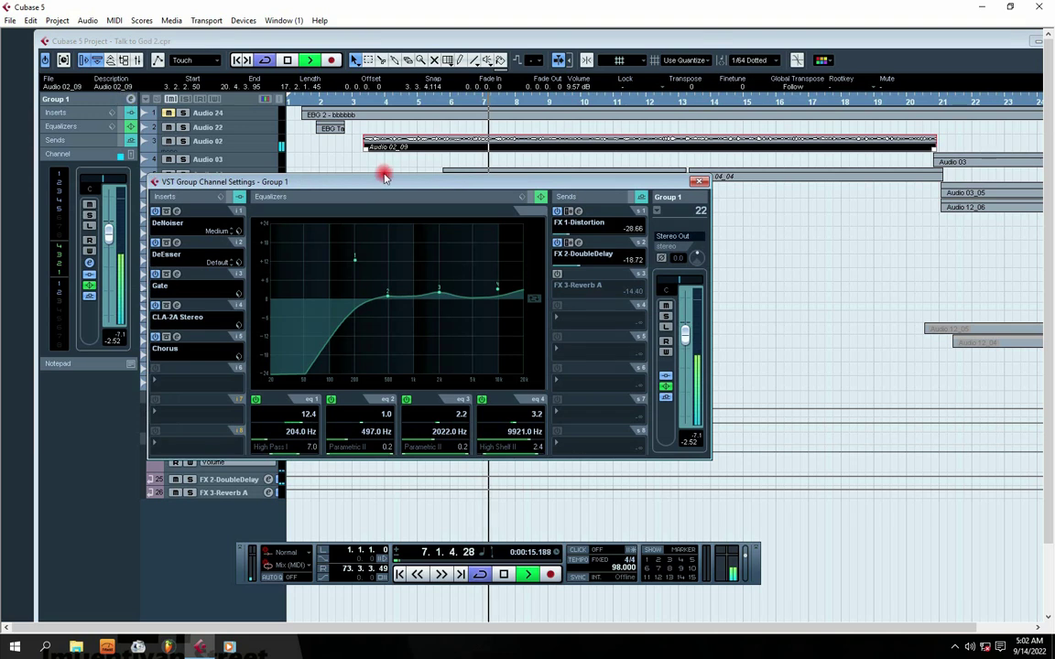
left_click_drag(412, 182, 483, 183)
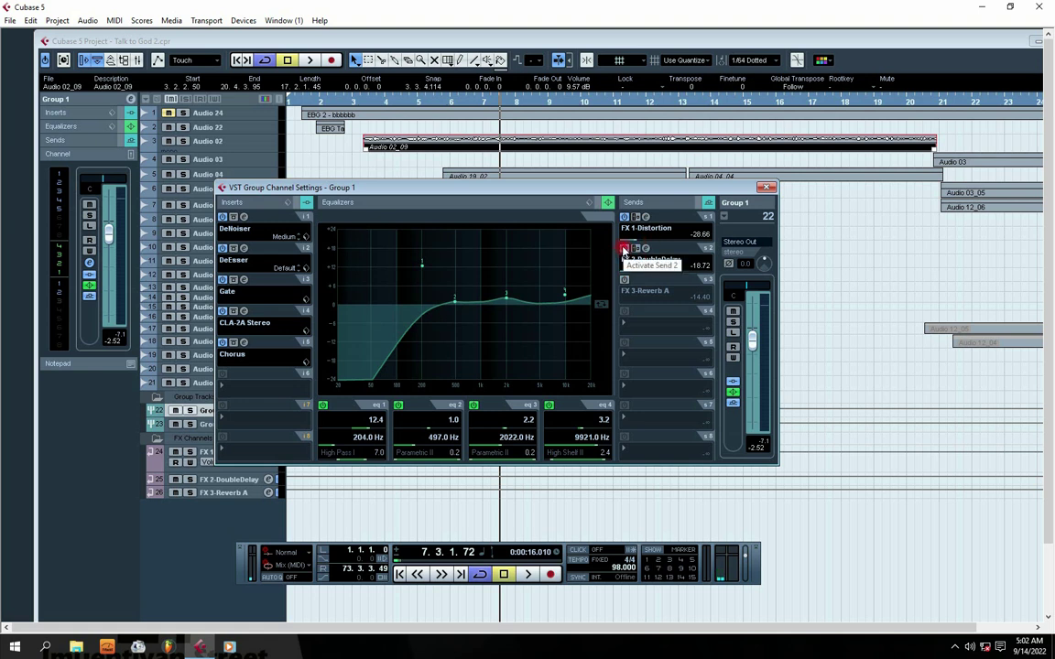
- Audition the vocal with Group 1's FX 2-DoubleDelay send switched off and back on, leaving the send active
key("space")
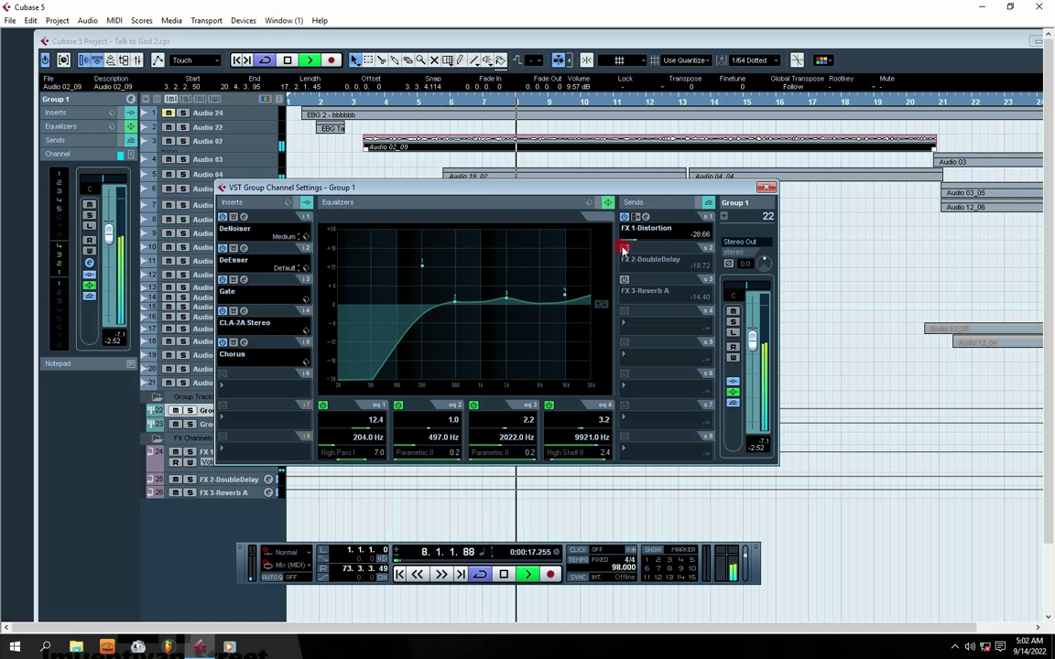
key("space")
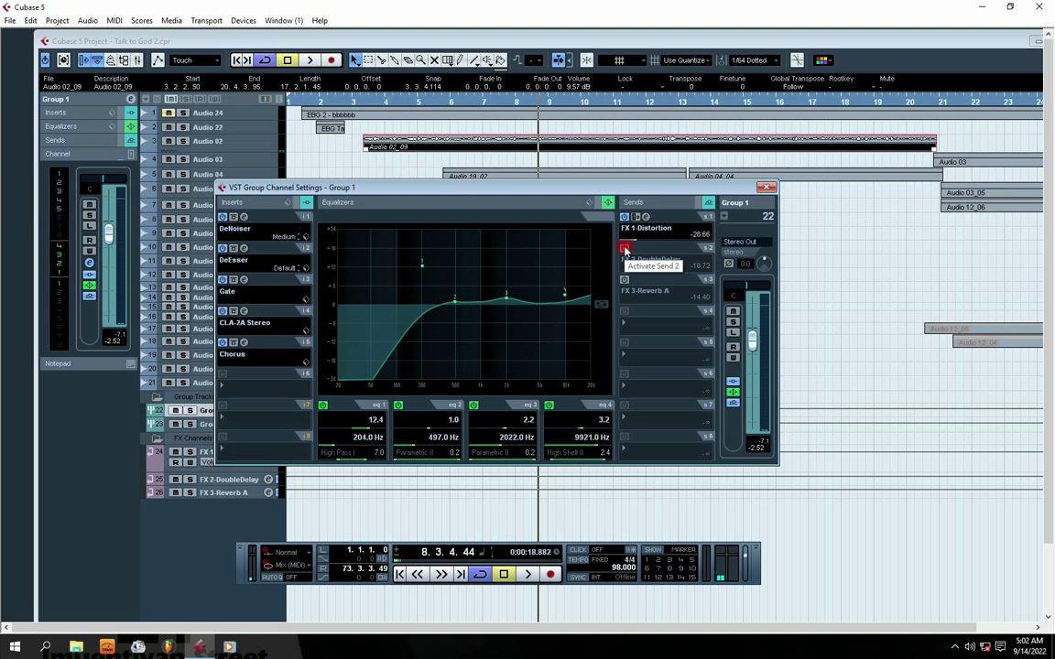
left_click(625, 248)
key("space")
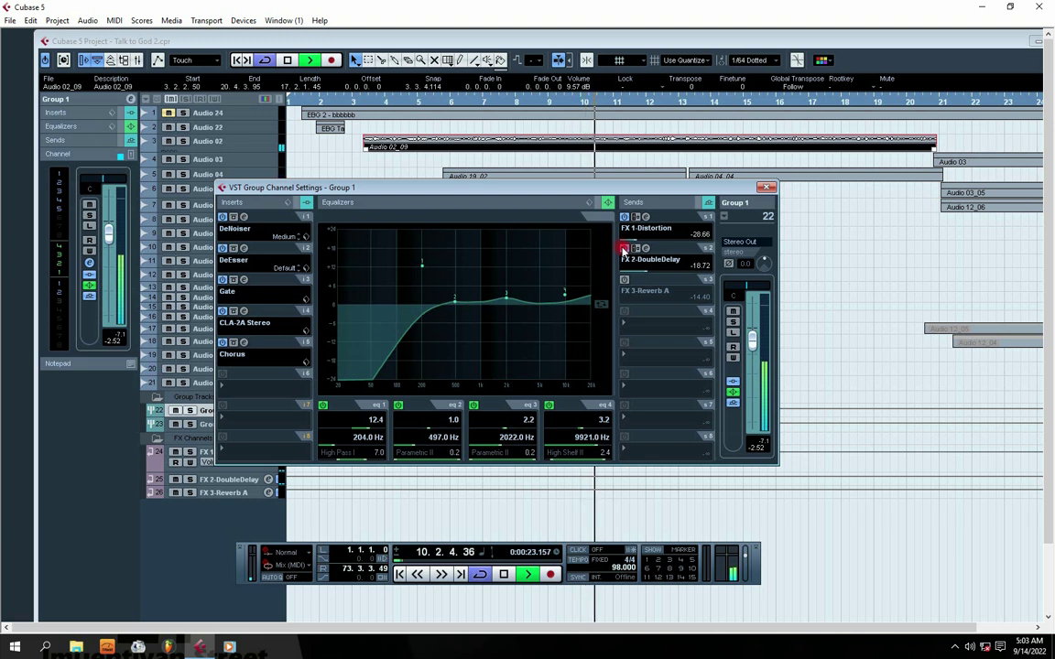
key("space")
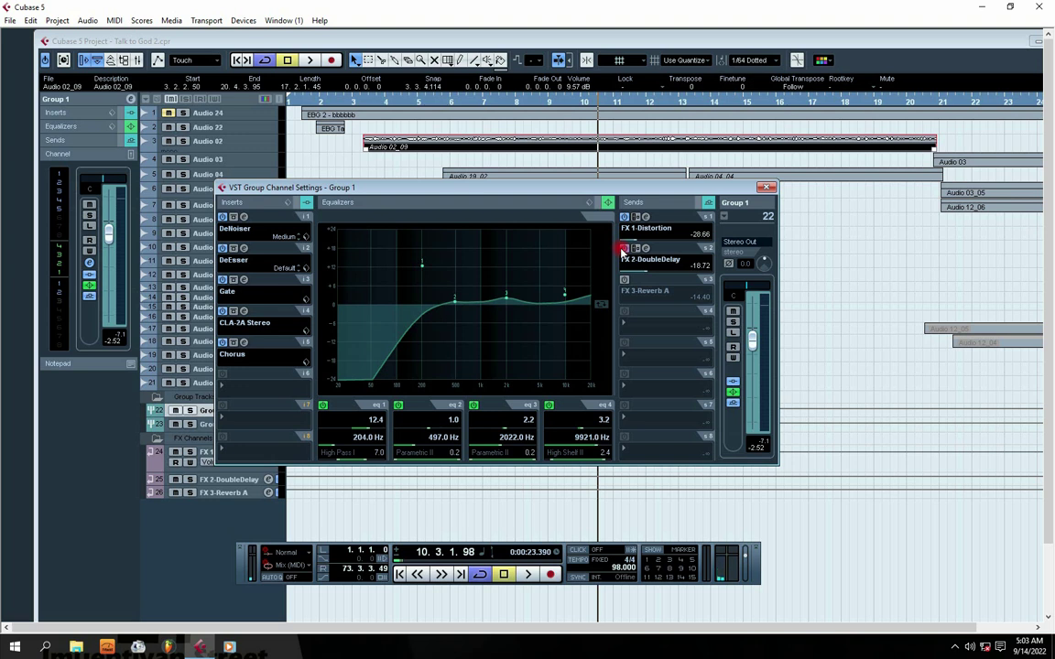
- Activate Group 1's FX 3-Reverb A send and play the vocal, switching the send off and on to compare it
left_click_drag(558, 189, 596, 187)
left_click(663, 280)
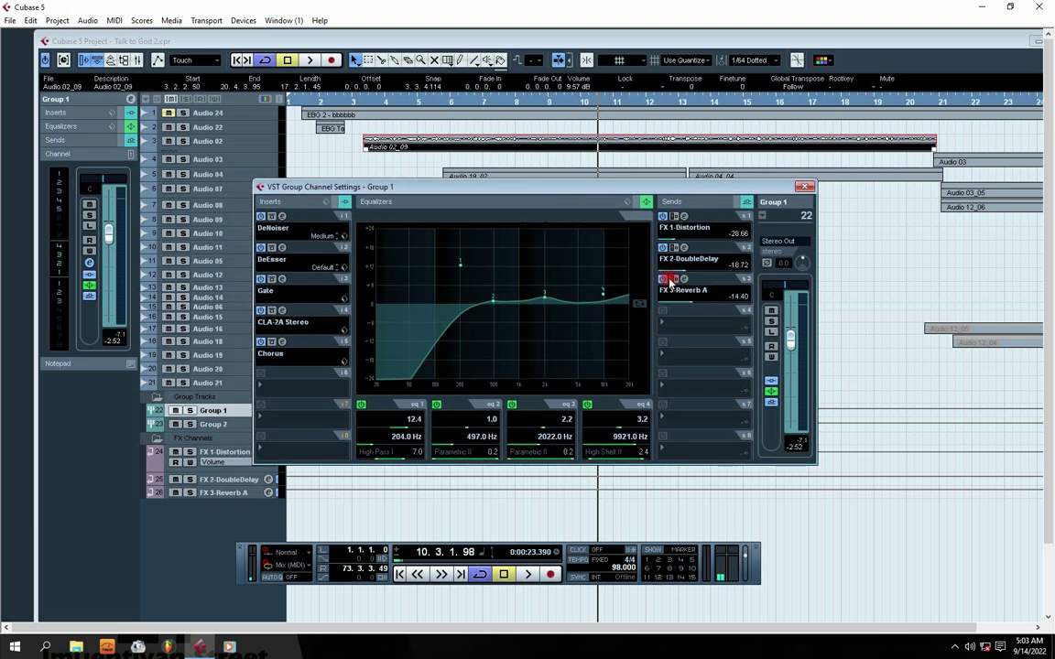
key("space")
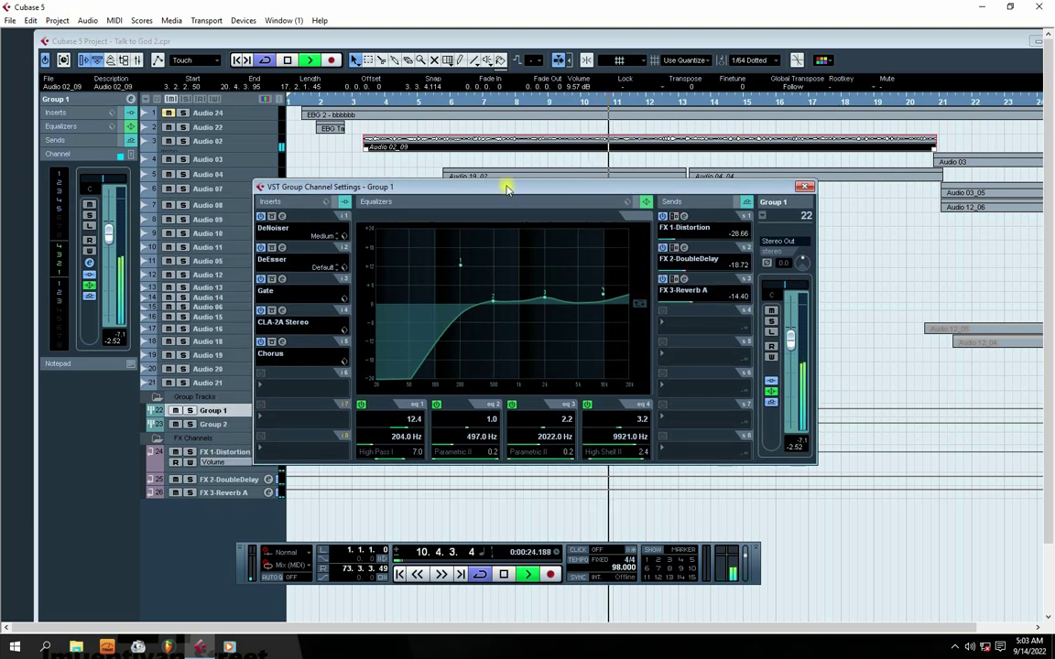
left_click_drag(507, 188, 509, 185)
left_click(664, 279)
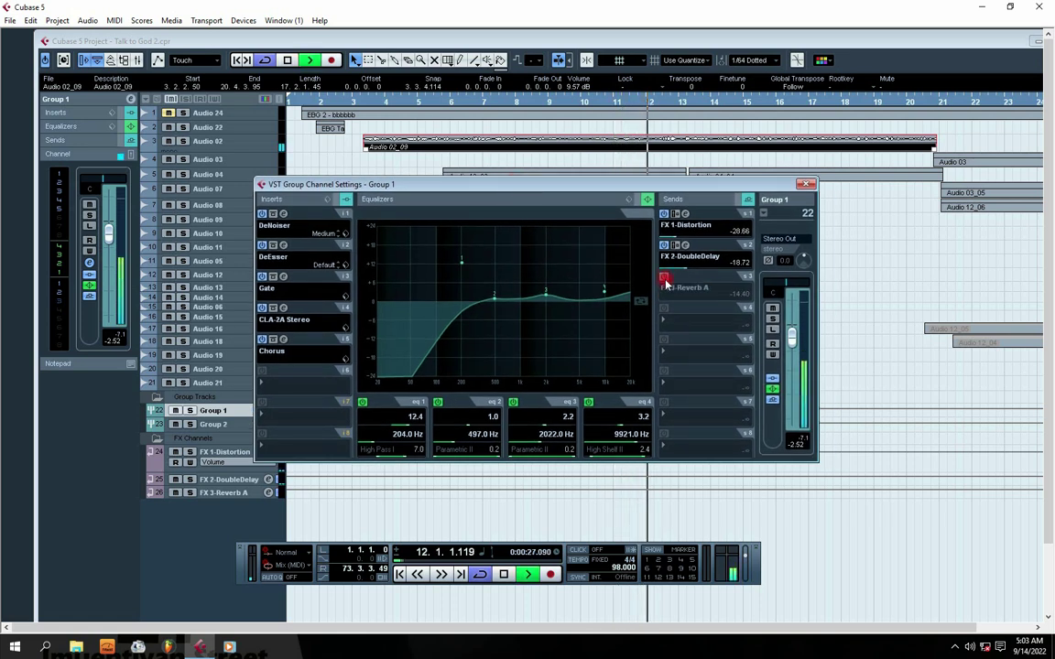
left_click(664, 279)
left_click_drag(515, 188, 551, 180)
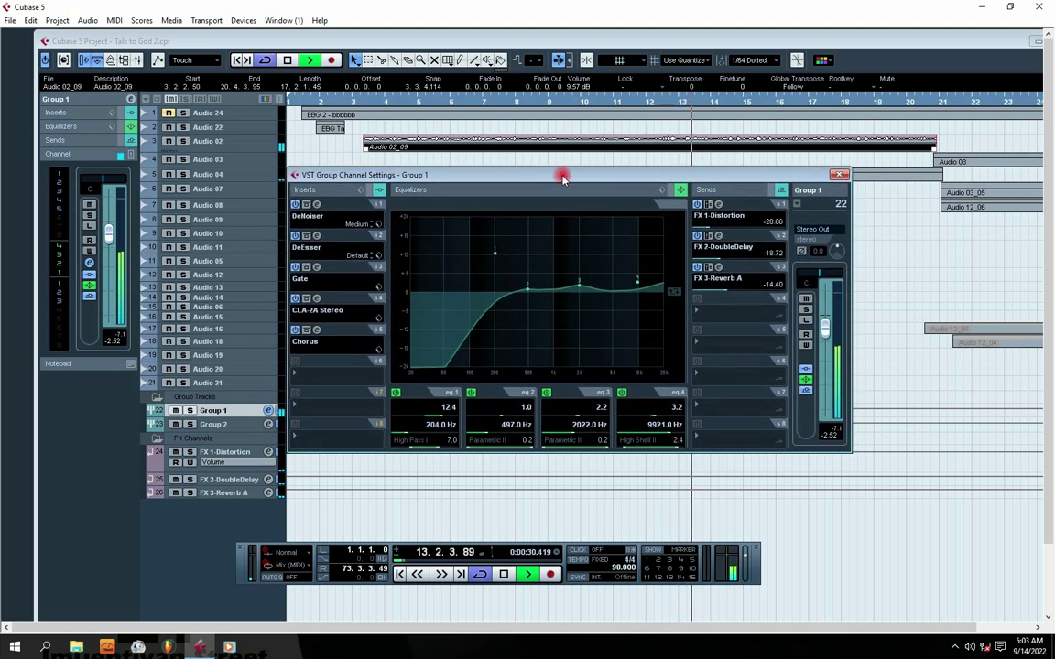
- Replay the vocal from about bar 5 with all three sends active, and reopen Group 1's channel settings
left_click(424, 104)
key("space")
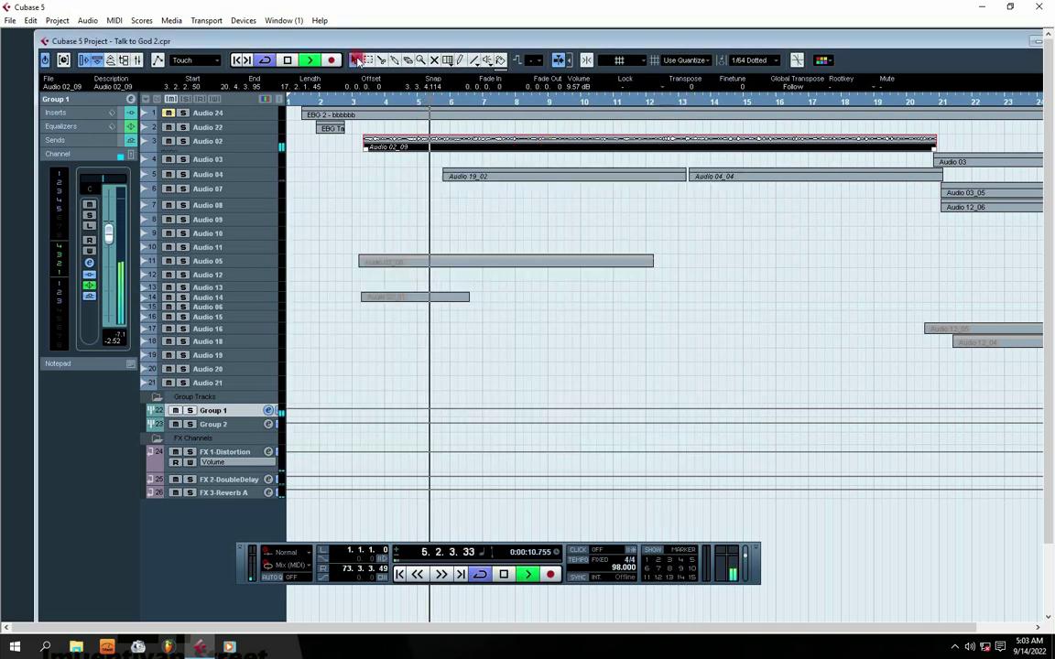
double_click(355, 40)
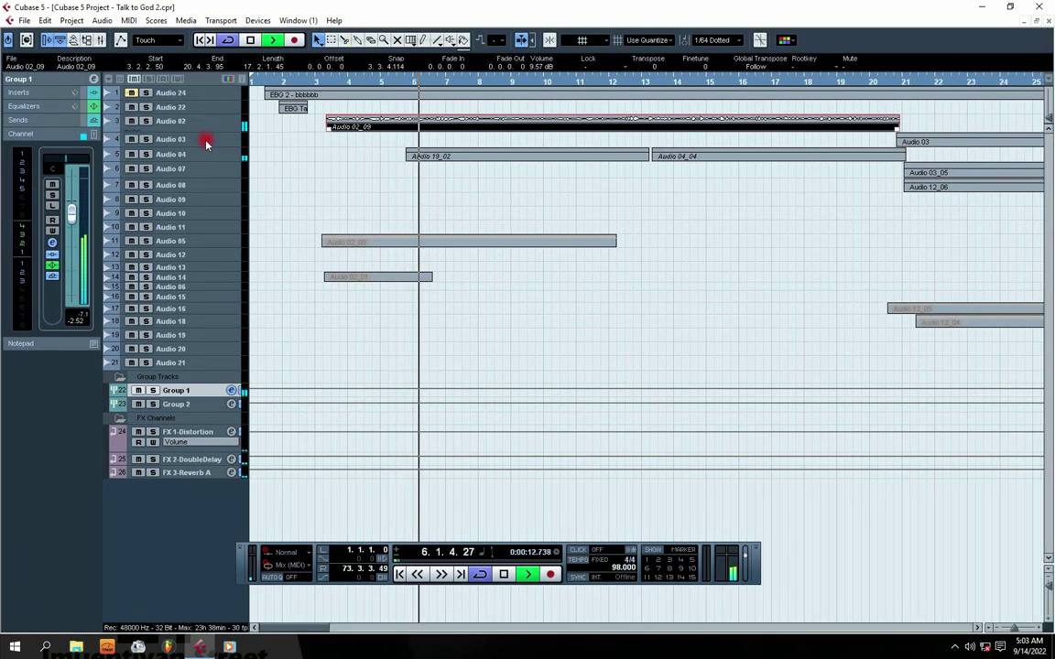
left_click(94, 78)
- Set FX 3-Reverb A's room size to 70, predelay to 41.0 ms and wet level to 34, close its editor and play the vocal
left_click(716, 267)
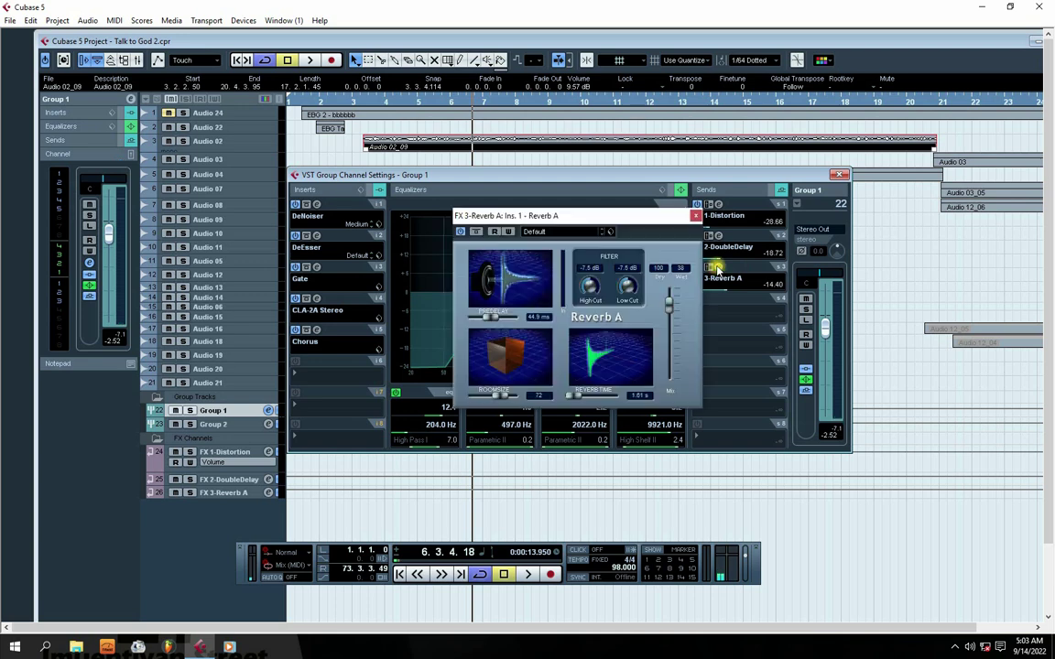
left_click_drag(587, 217, 543, 211)
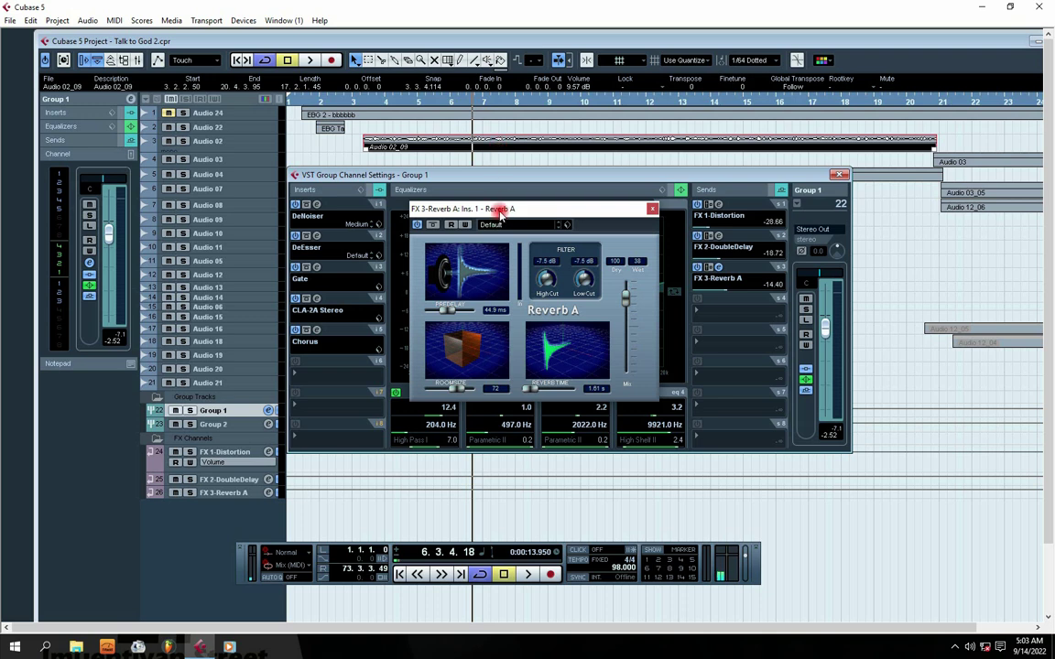
left_click_drag(461, 388, 457, 388)
left_click_drag(446, 309, 442, 310)
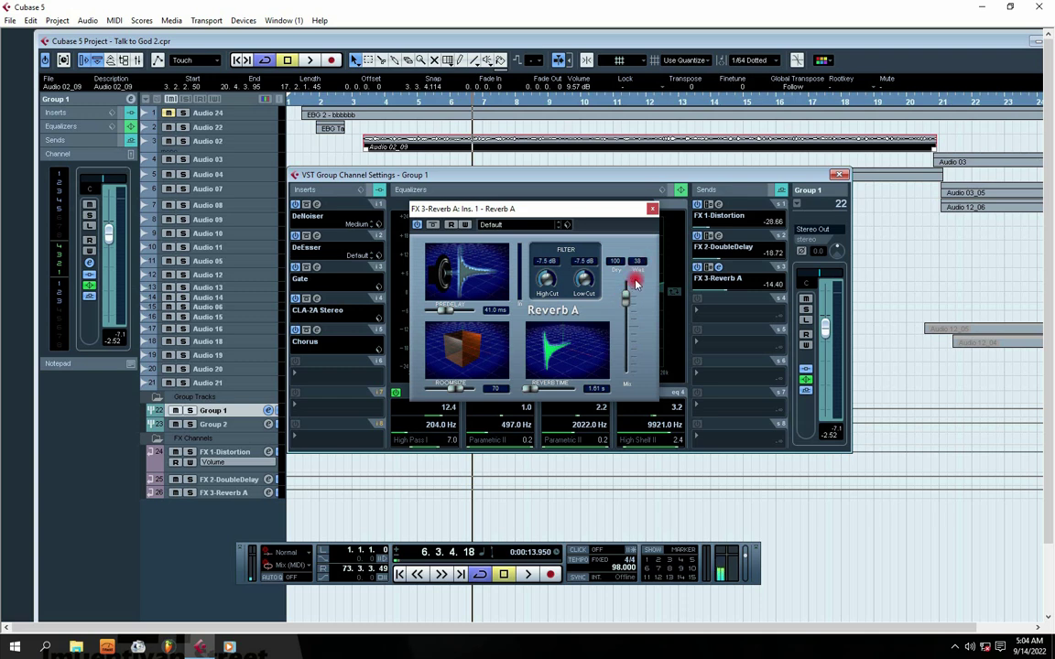
left_click_drag(631, 283, 626, 295)
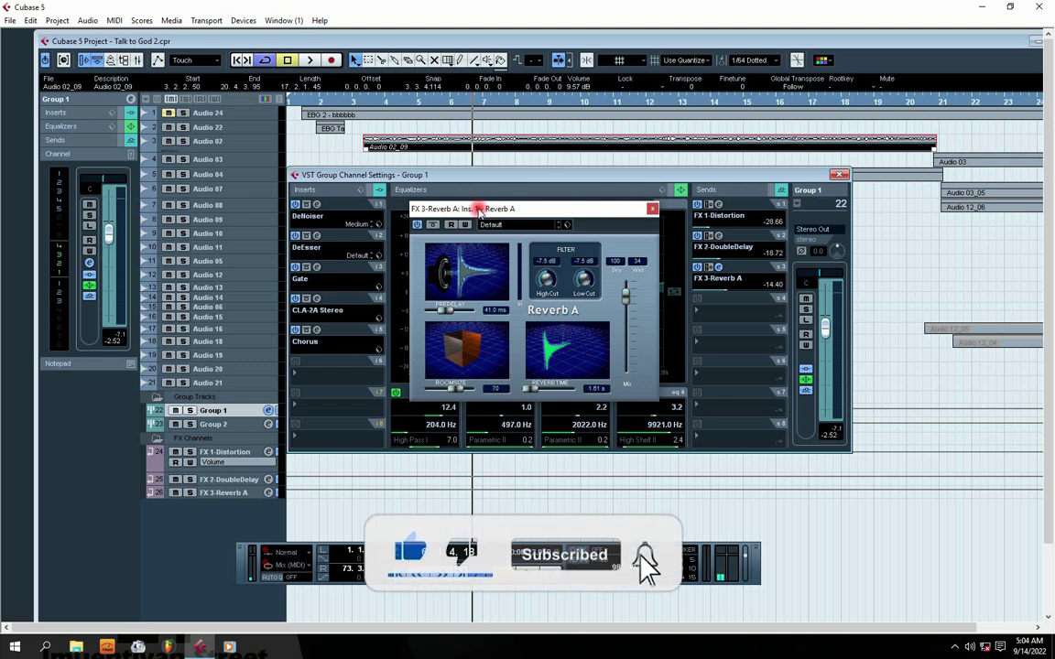
left_click_drag(651, 209, 674, 197)
left_click(678, 198)
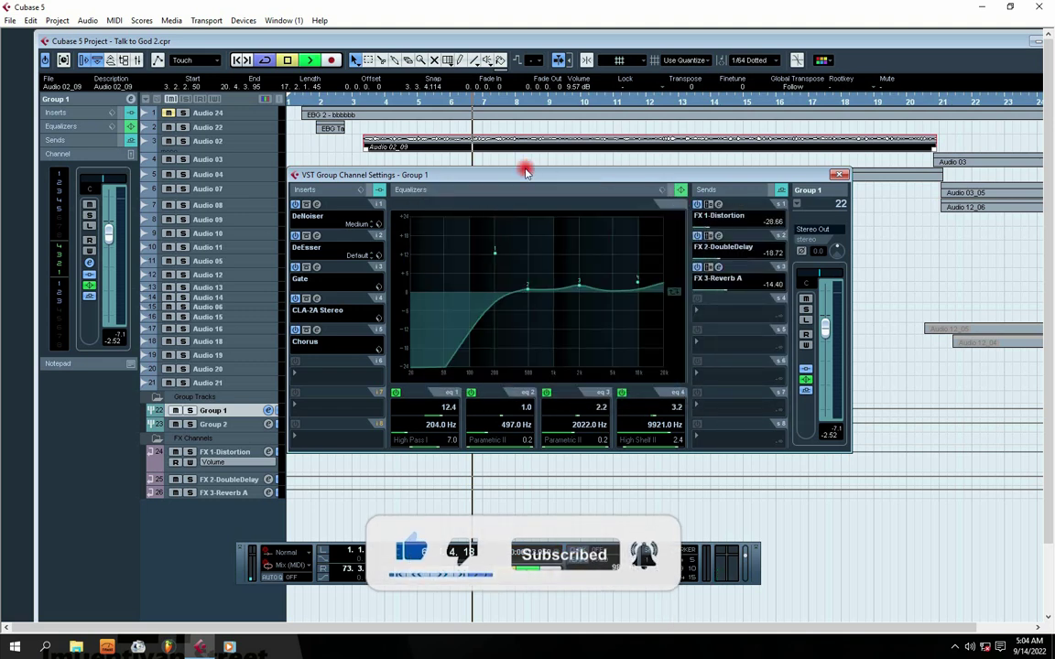
key("space")
mouse_move(497, 177)
left_mouse_down()
mouse_move(508, 178)
mouse_move(498, 178)
left_mouse_up()
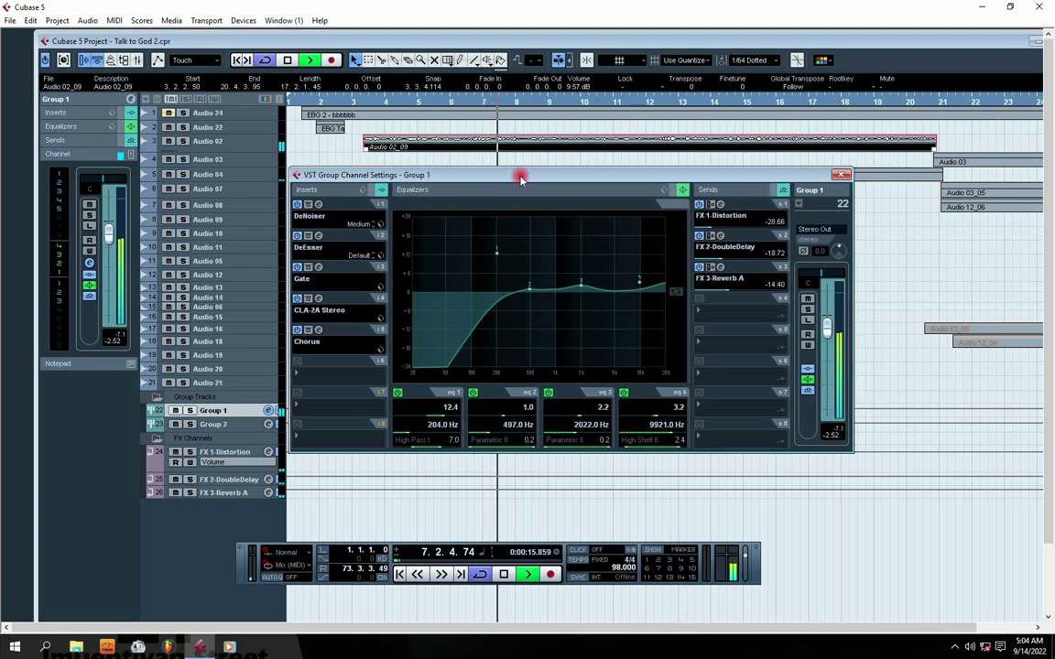
- Stop playback, reopen FX 3-Reverb A's editor from Group 1's sends, and briefly play the vocal before stopping again
key("space")
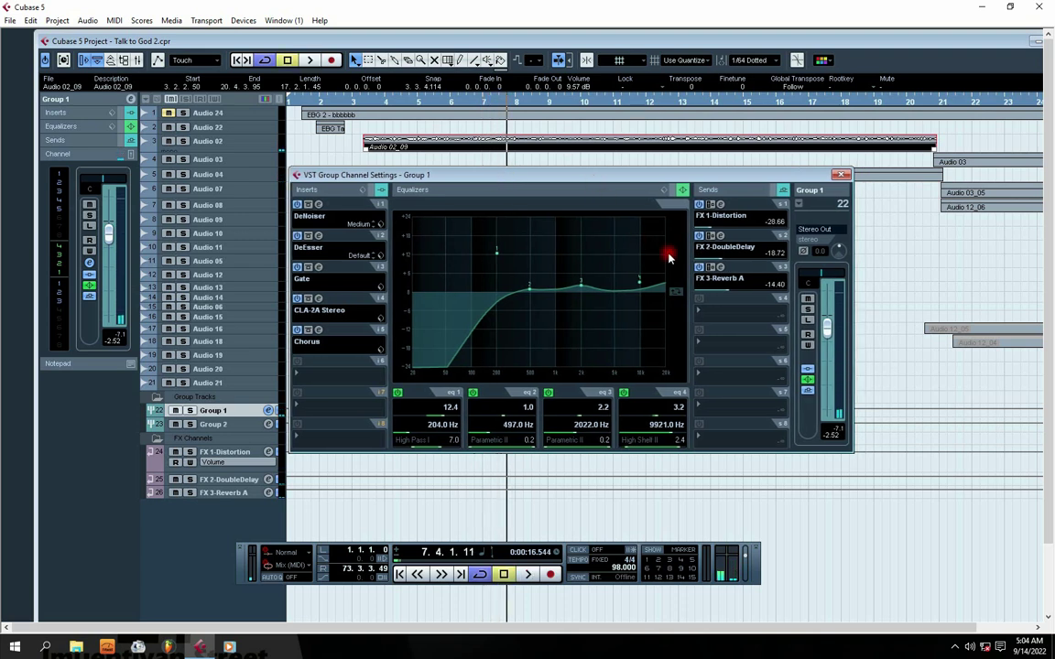
left_click(721, 267)
left_click_drag(550, 199, 498, 215)
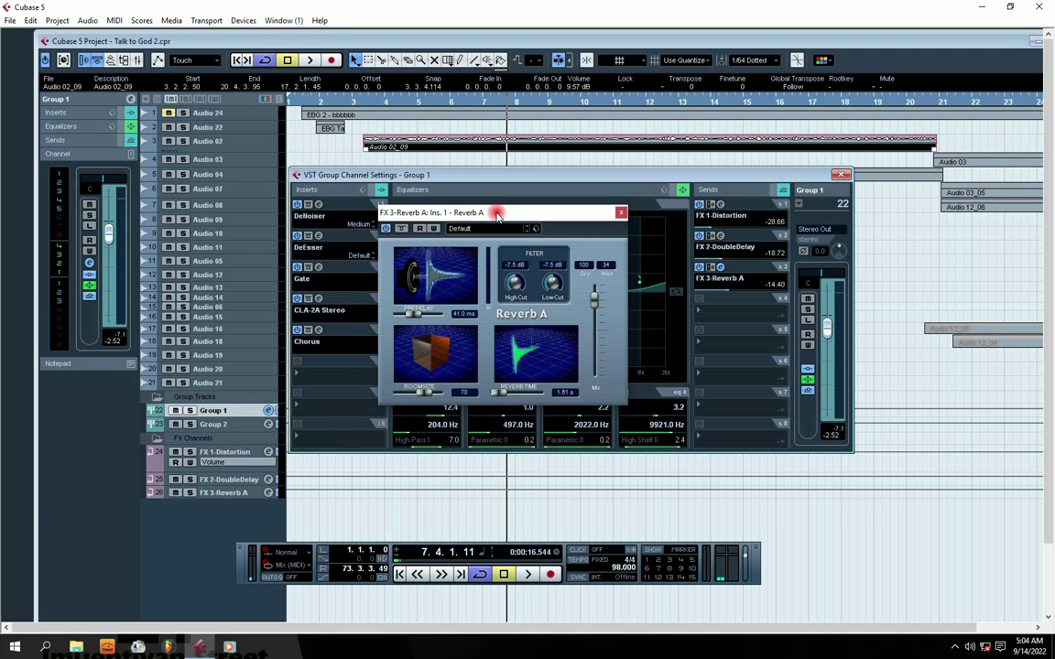
mouse_move(497, 215)
left_mouse_down()
mouse_move(471, 213)
mouse_move(493, 212)
left_mouse_up()
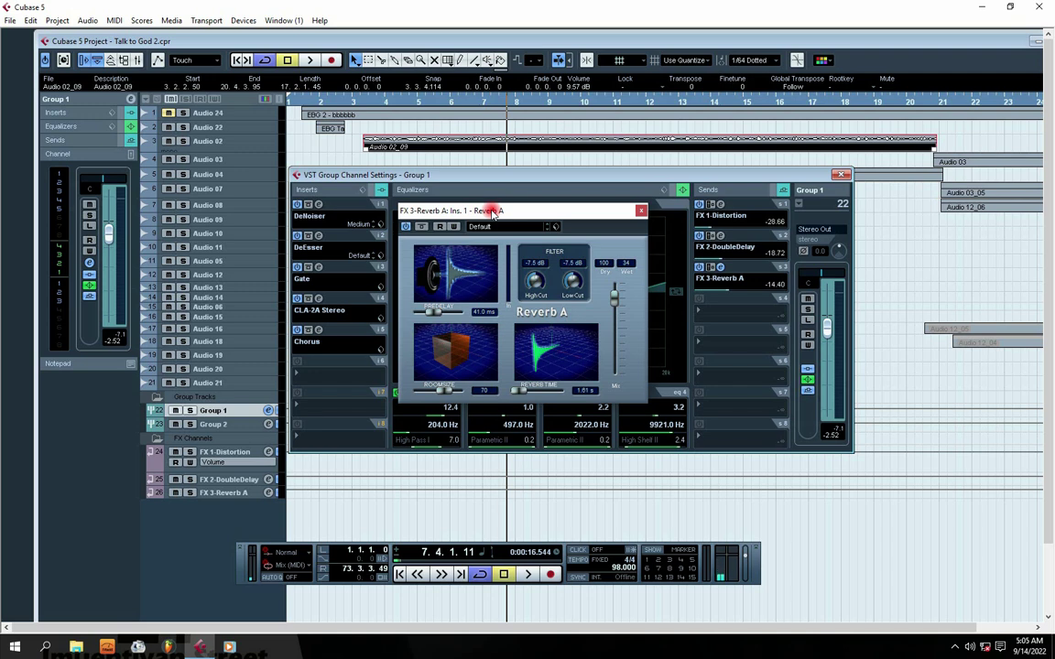
key("space")
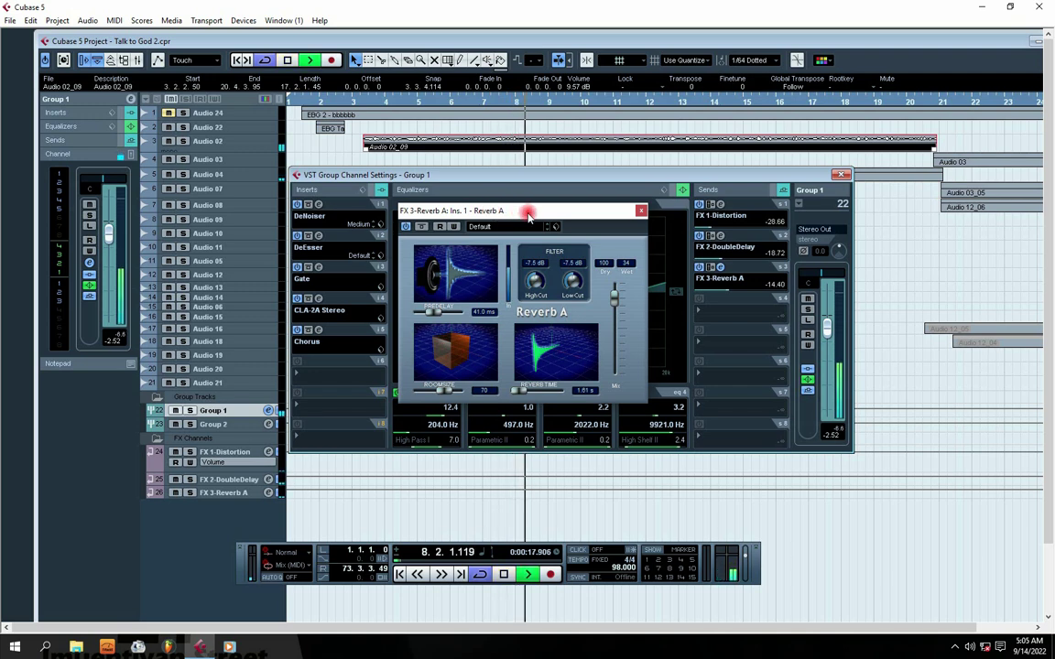
left_click_drag(495, 213, 488, 213)
key("space")
- Unmute Audio 24 and play it with the vocal, selecting the Audio 02 track and maximizing the project window
left_click(168, 112)
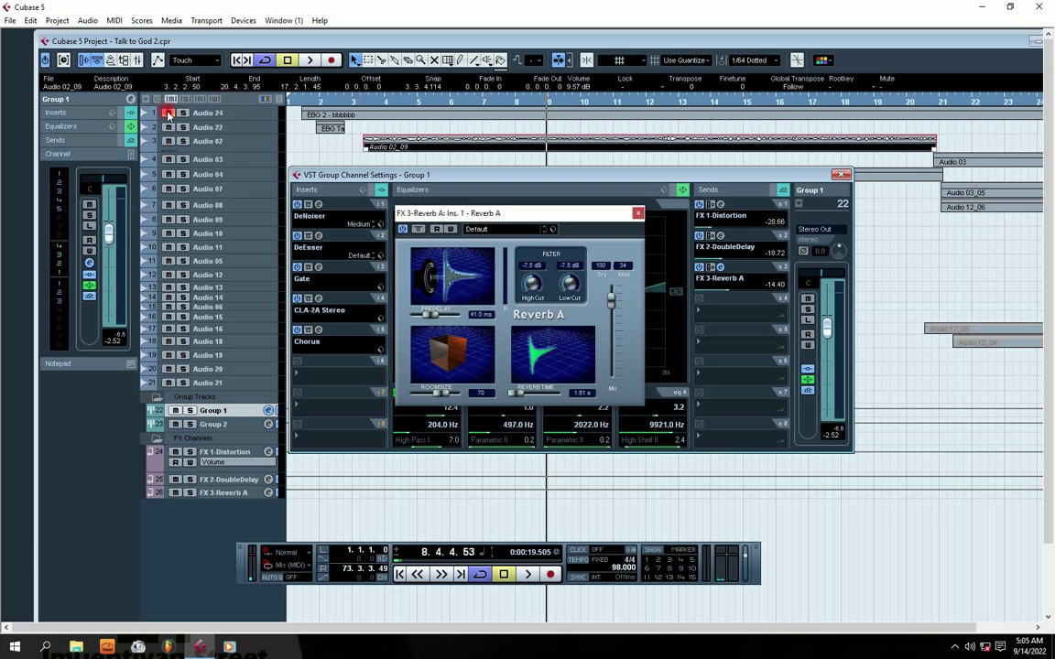
left_click(168, 113)
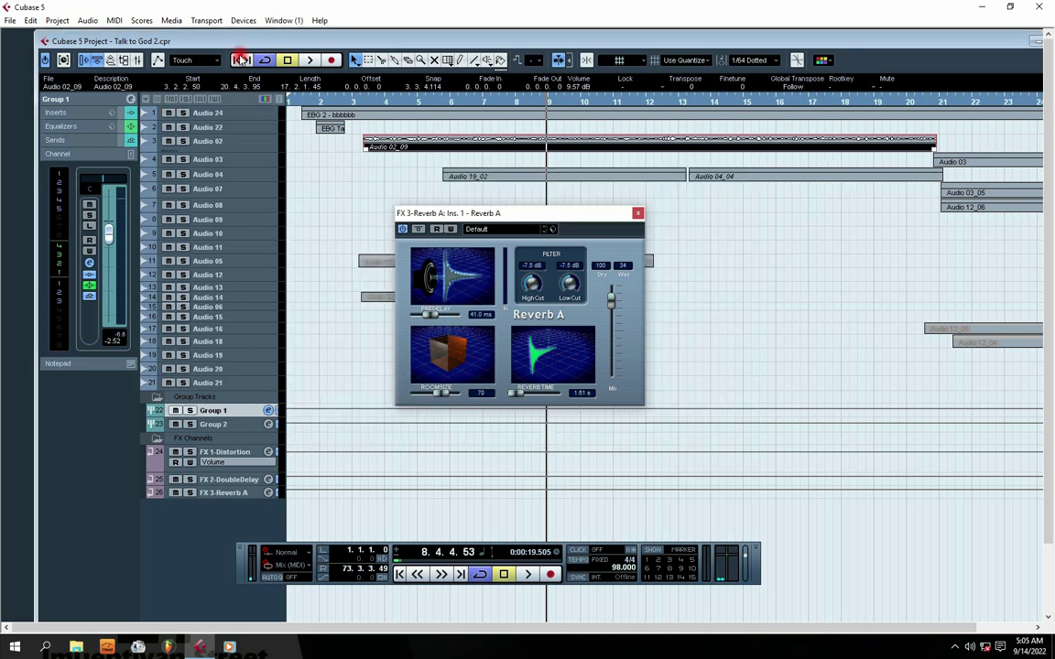
key("space")
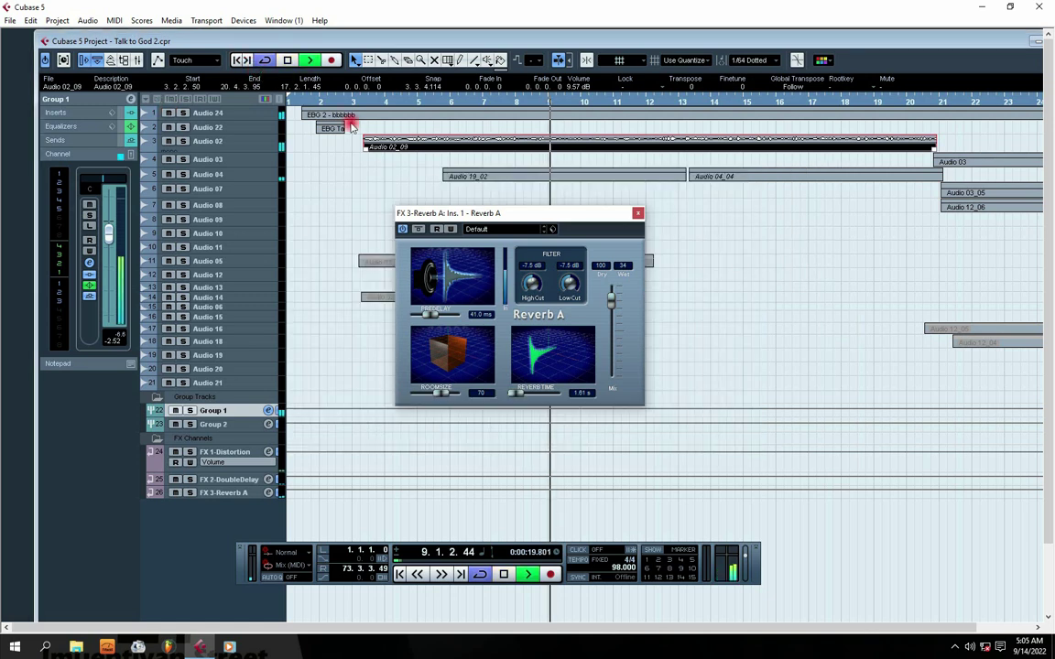
left_click(245, 141)
double_click(318, 41)
left_click(448, 210)
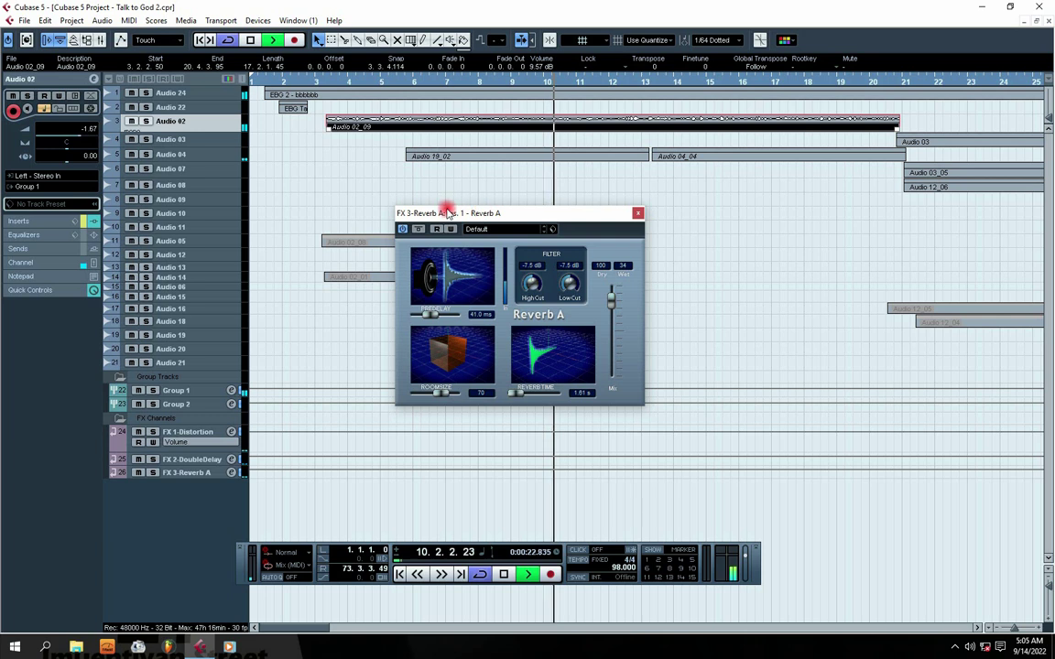
left_click_drag(490, 211, 446, 209)
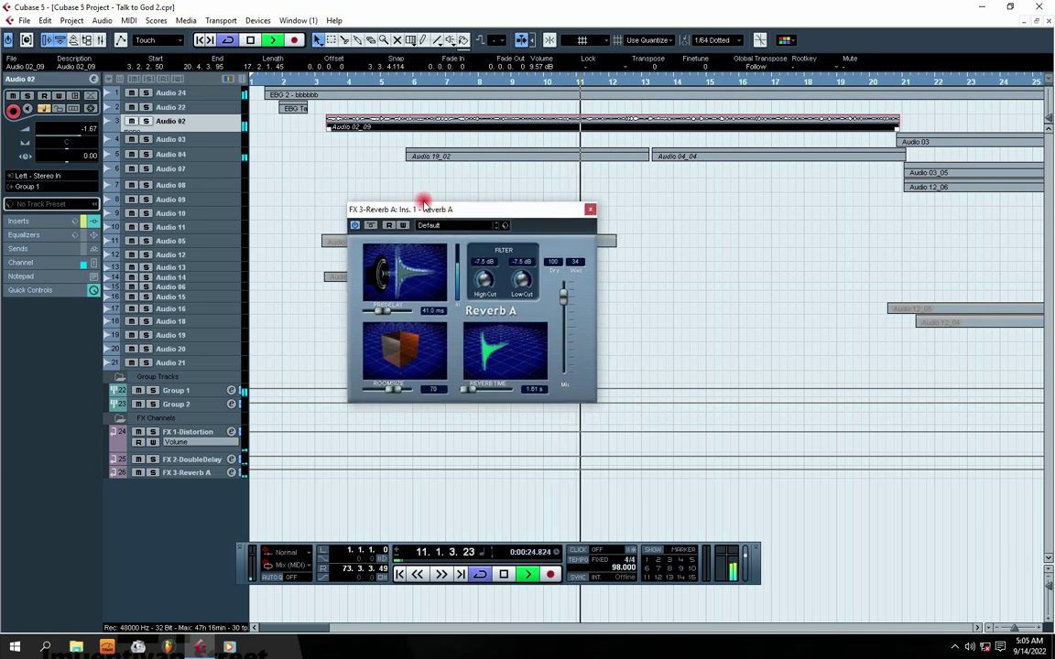
- Mute and unmute Audio 24 to compare the vocal alone and with the beat, and replay the mix from about bar 4
key("space")
left_click(129, 95)
key("space")
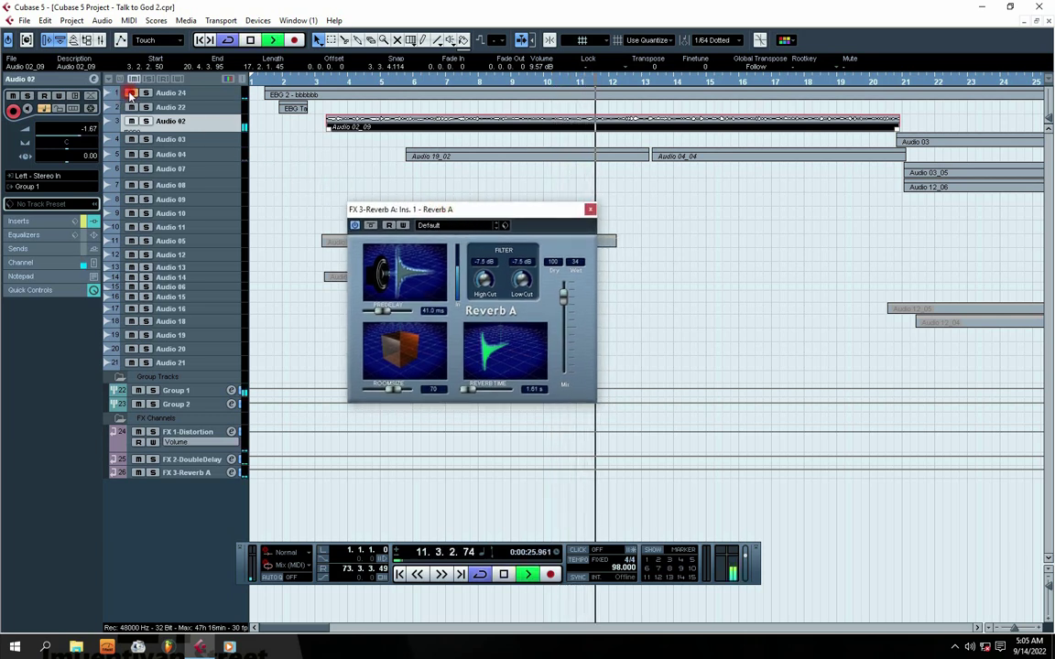
key("space")
left_click(133, 96)
key("space")
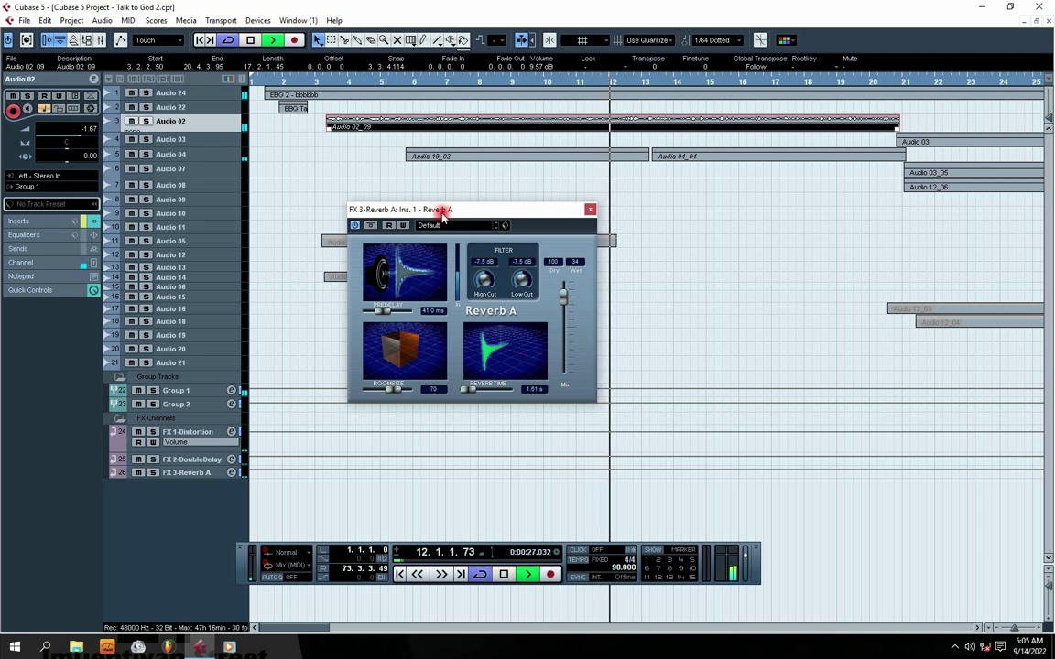
left_click_drag(500, 218, 529, 218)
left_click(353, 82)
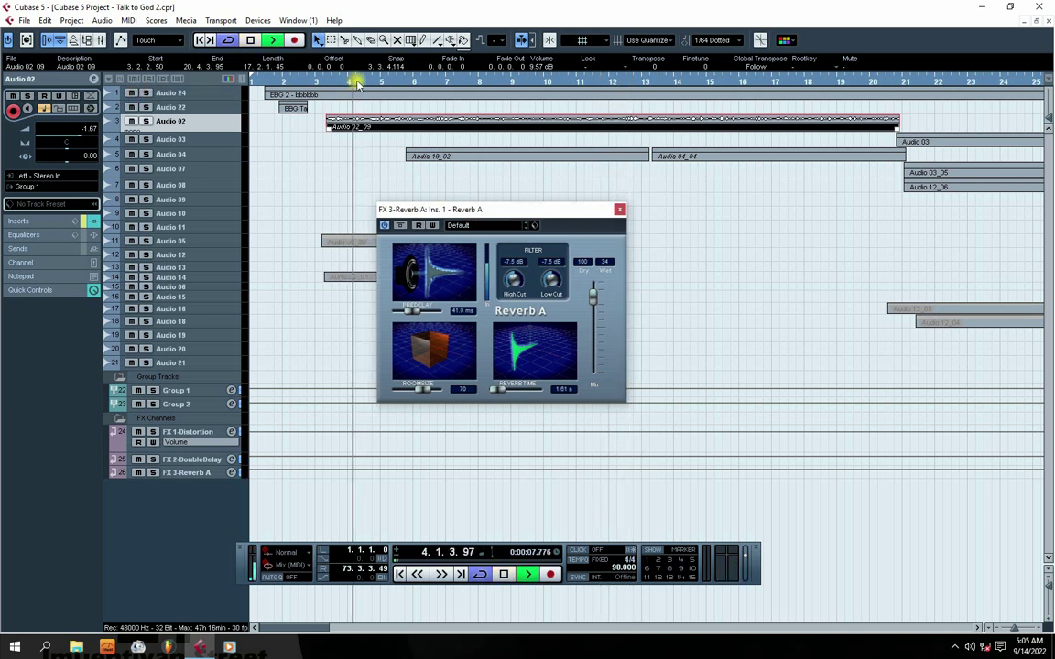
left_click_drag(476, 210, 466, 207)
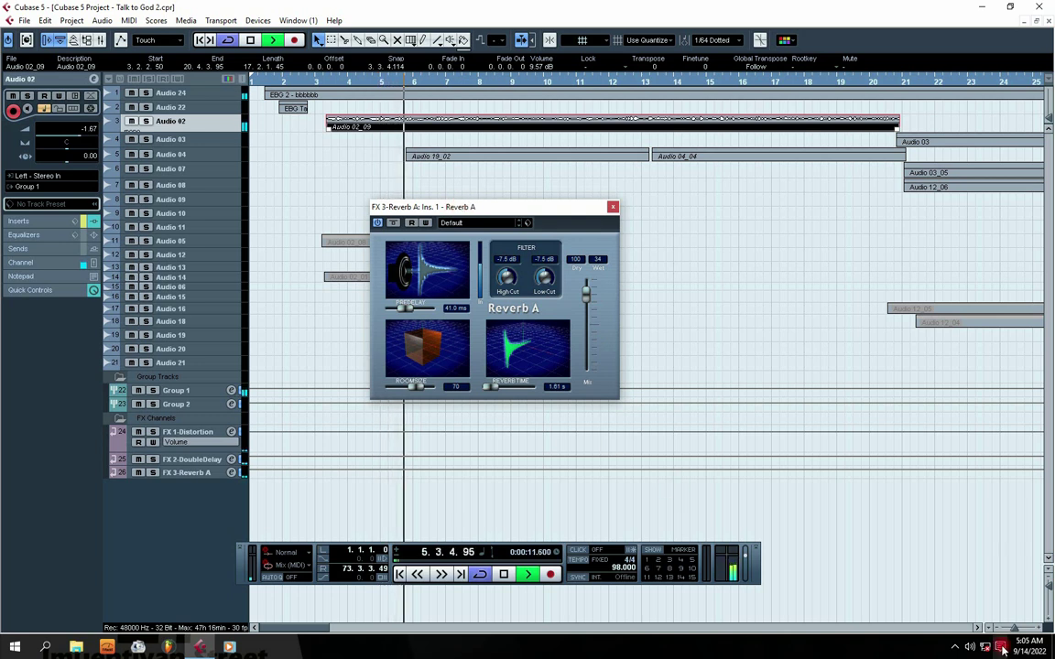
left_click(955, 647)
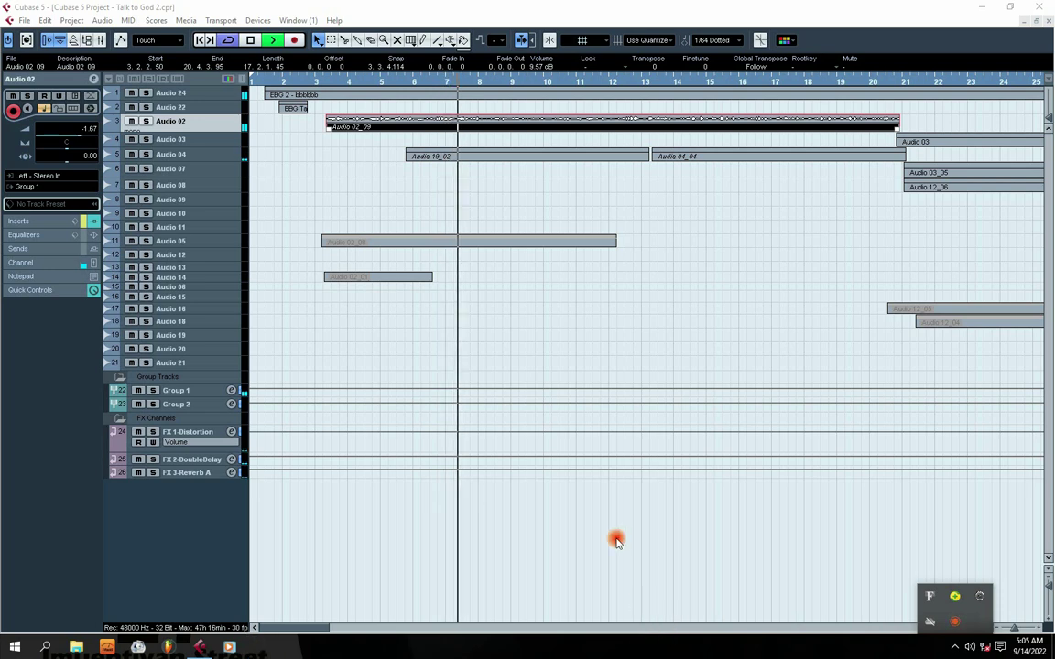
left_click(539, 520)
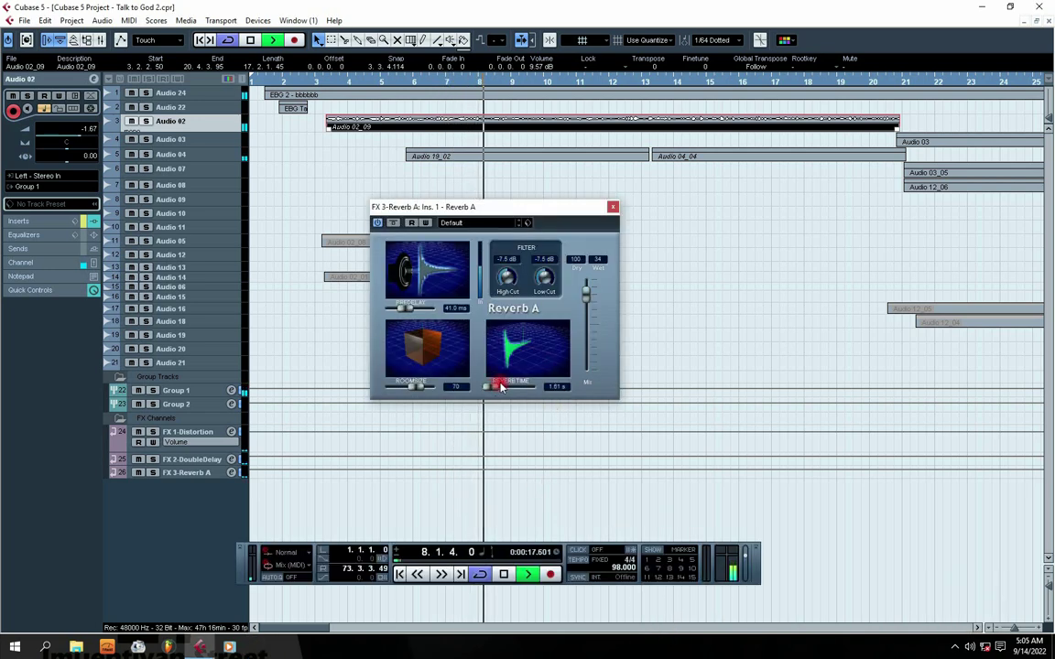
left_click(954, 647)
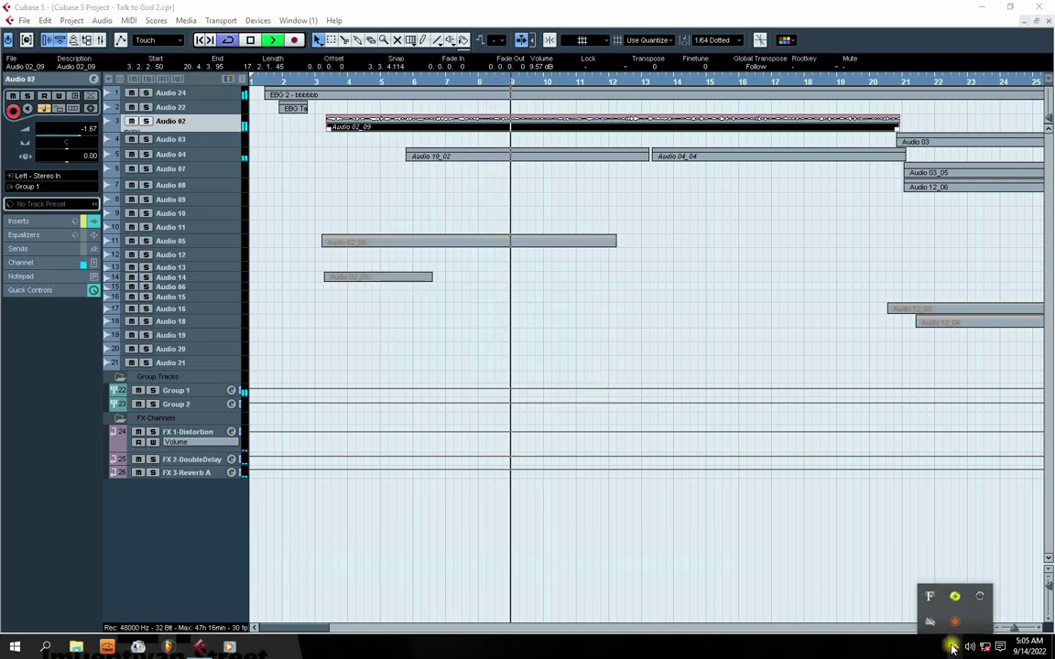
left_click(237, 500)
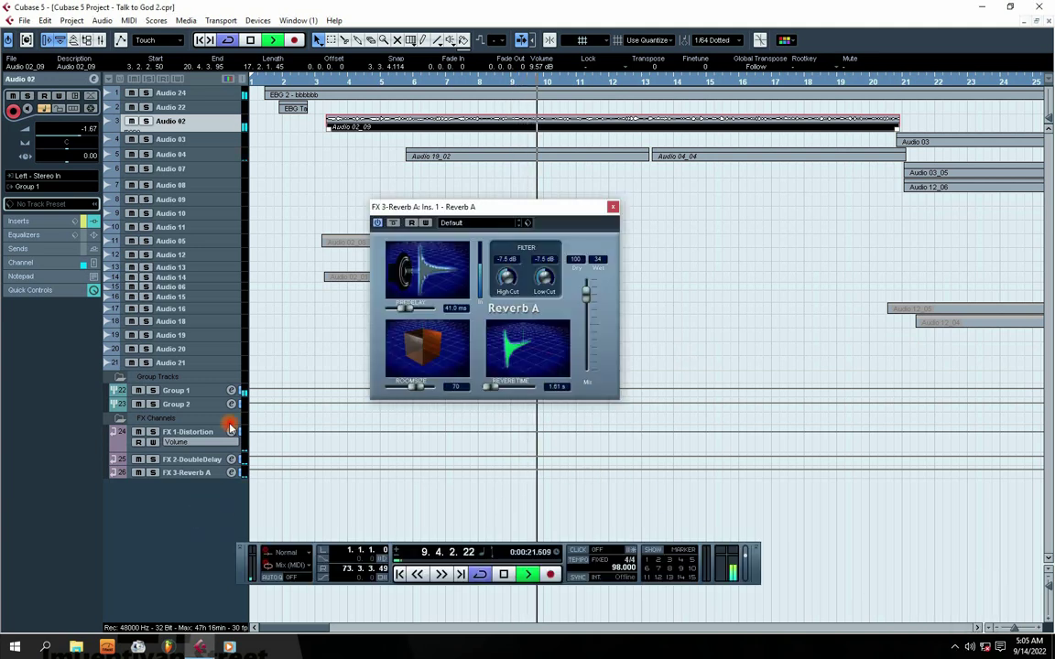
left_click_drag(466, 207, 485, 207)
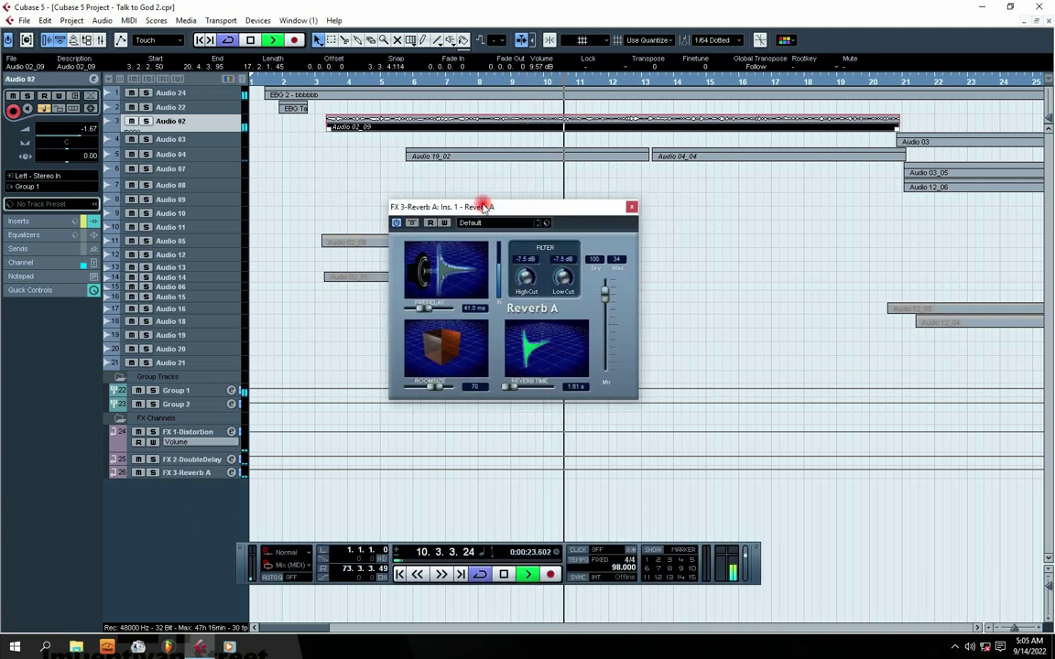
- Close the FX 3-Reverb A editor, stop playback, review Group 1's channel settings and close them, restoring the maximized project window
left_click(631, 209)
left_click(208, 397)
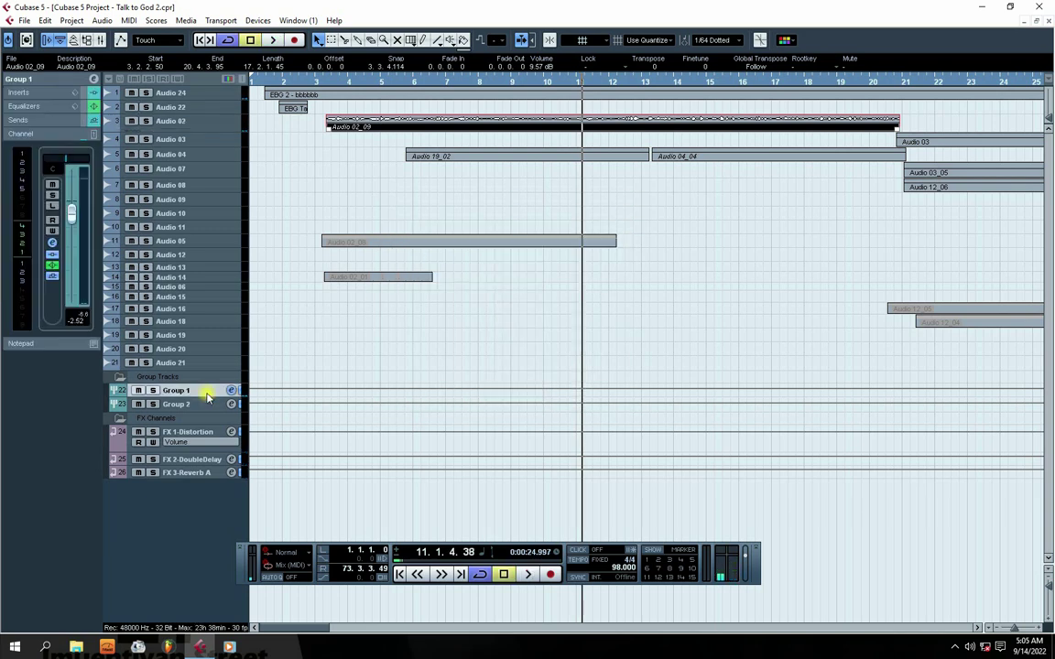
left_click(94, 81)
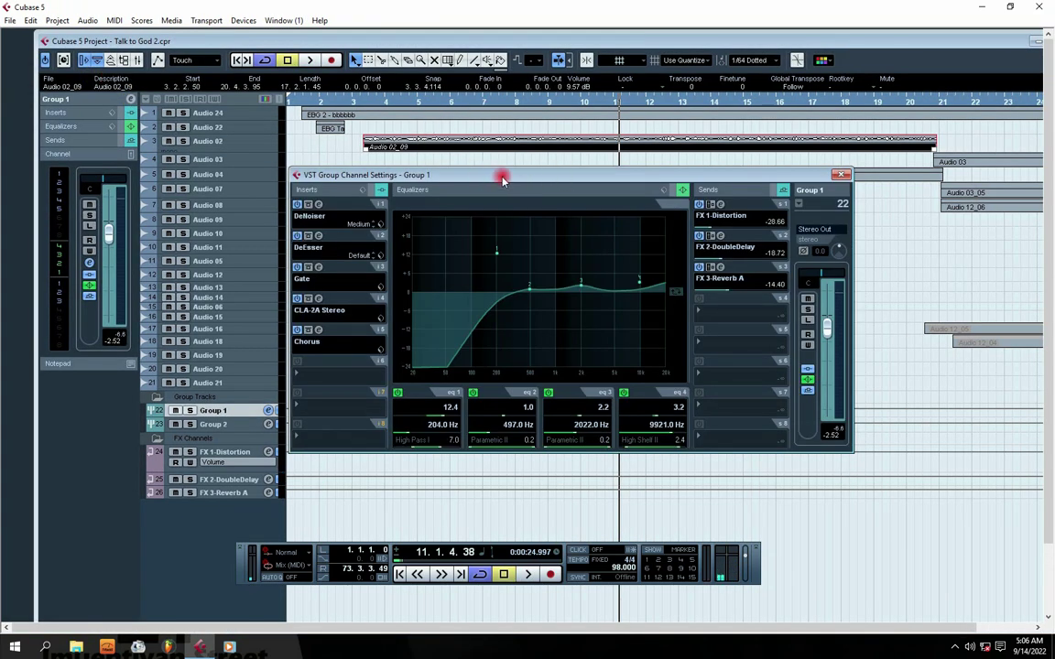
left_click_drag(501, 180, 596, 192)
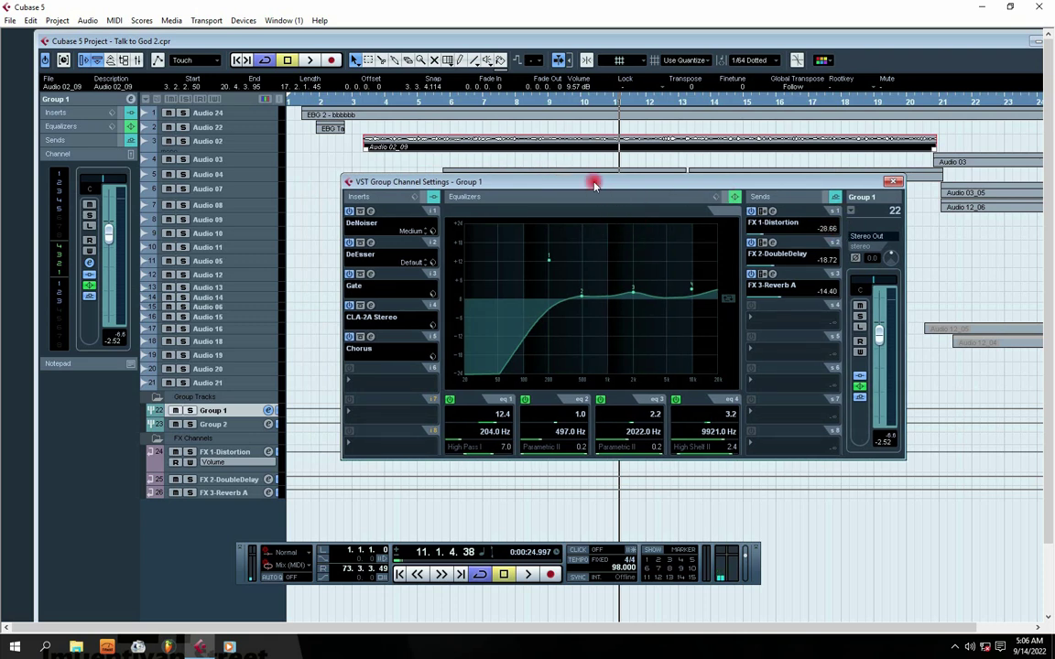
left_click_drag(562, 183, 542, 158)
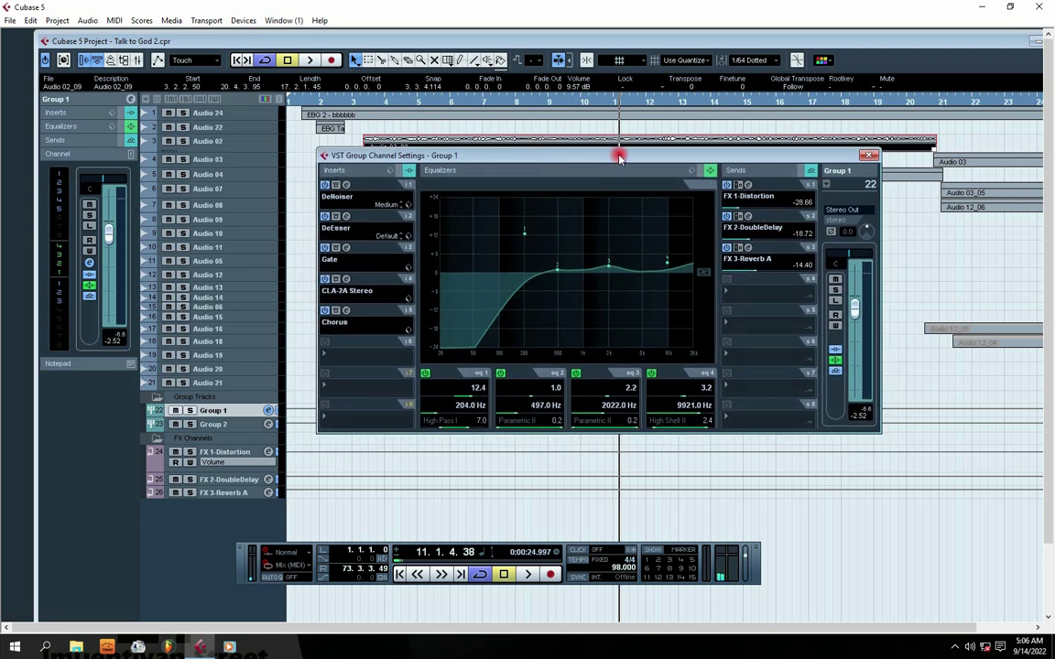
left_click(869, 158)
double_click(466, 40)
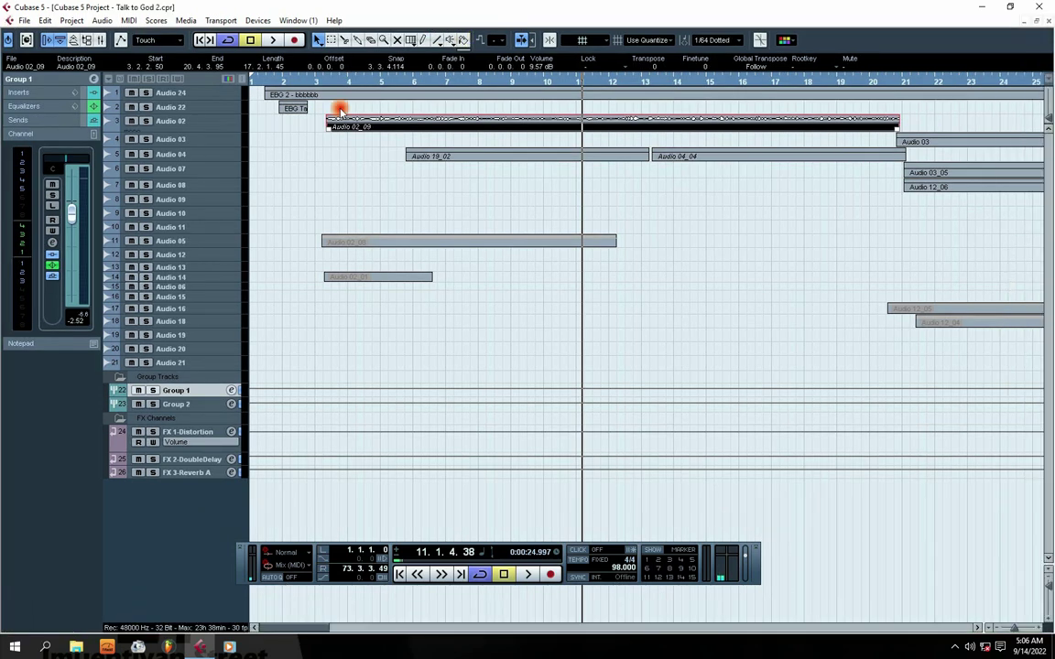
- Deselect the vocal clip, enlarge the Audio 02 track's height and place the playback cursor at the clip's start near bar 3
left_click(385, 185)
left_click_drag(225, 132, 219, 223)
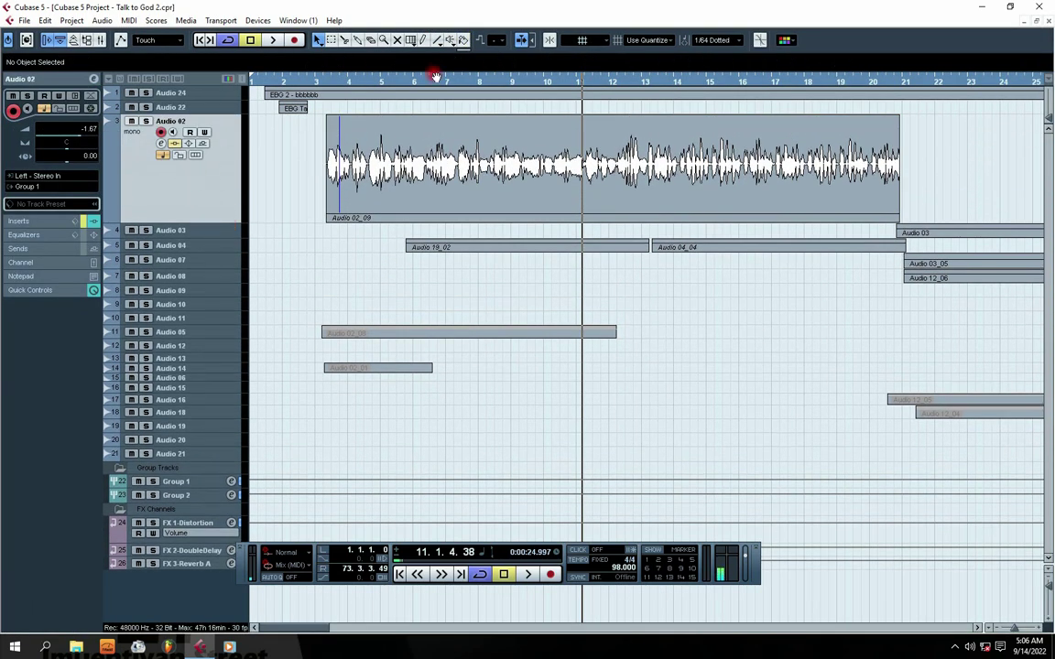
left_click(323, 82)
key("g")
key("g")
key("g")
key("g")
key("g")
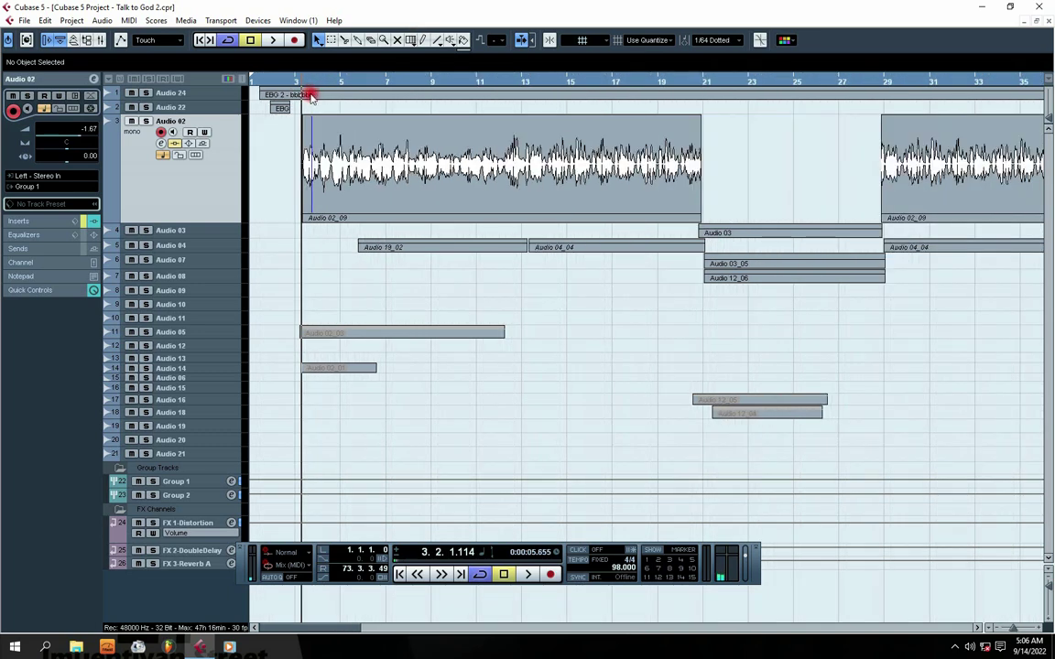
- Play the vocal while setting Retune Speed to 10 in Audio 02's Auto-Tune 8.1 insert, and close its editor and the channel settings
left_click(93, 95)
left_click(337, 185)
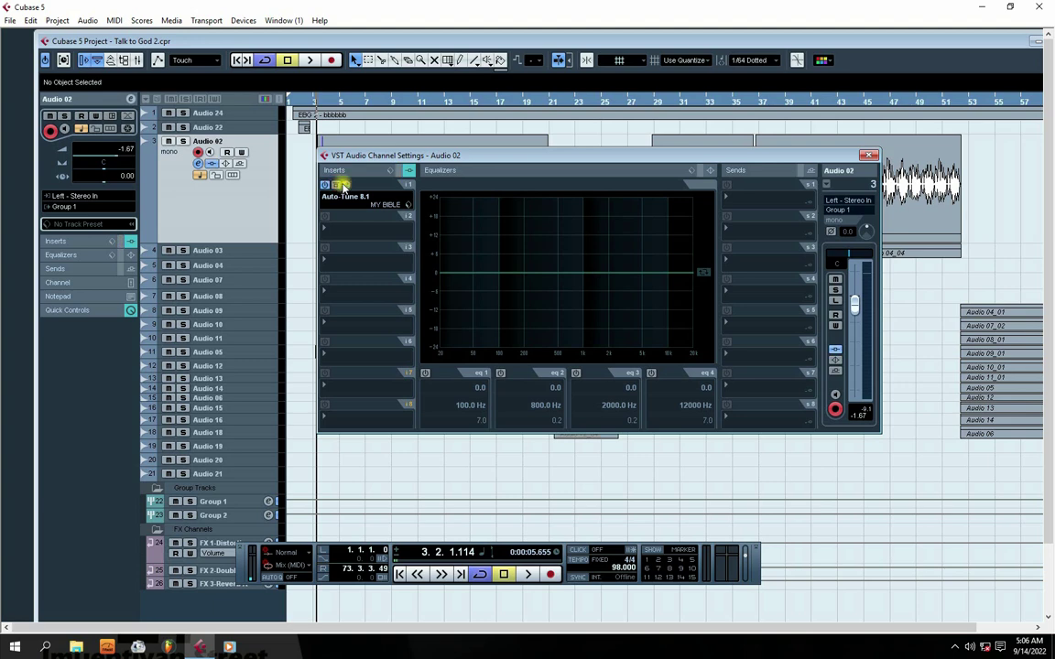
key("space")
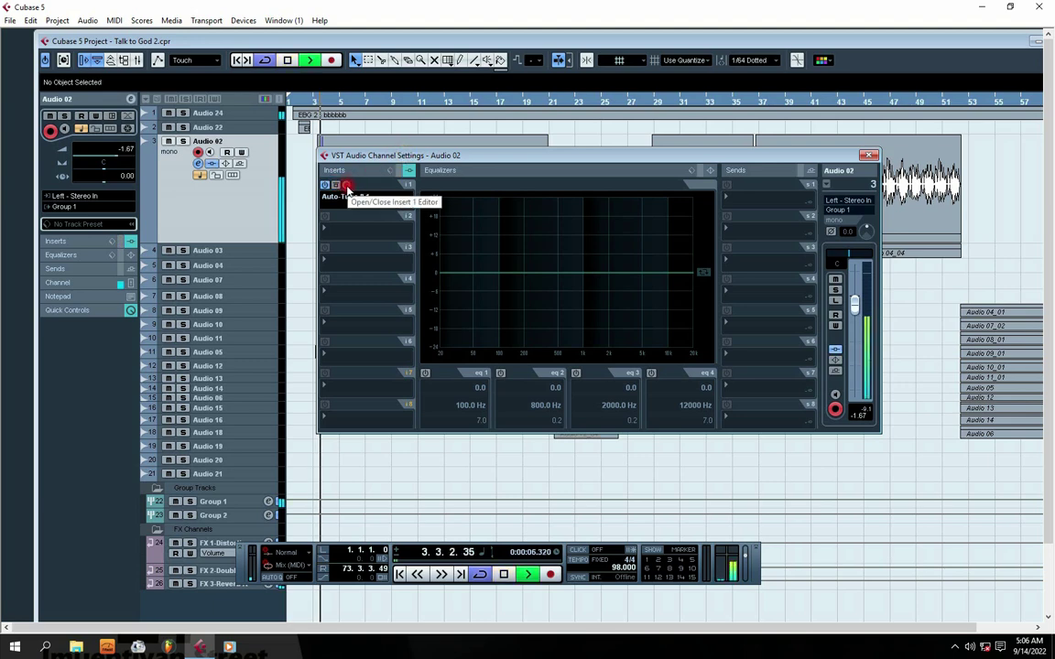
left_click(347, 194)
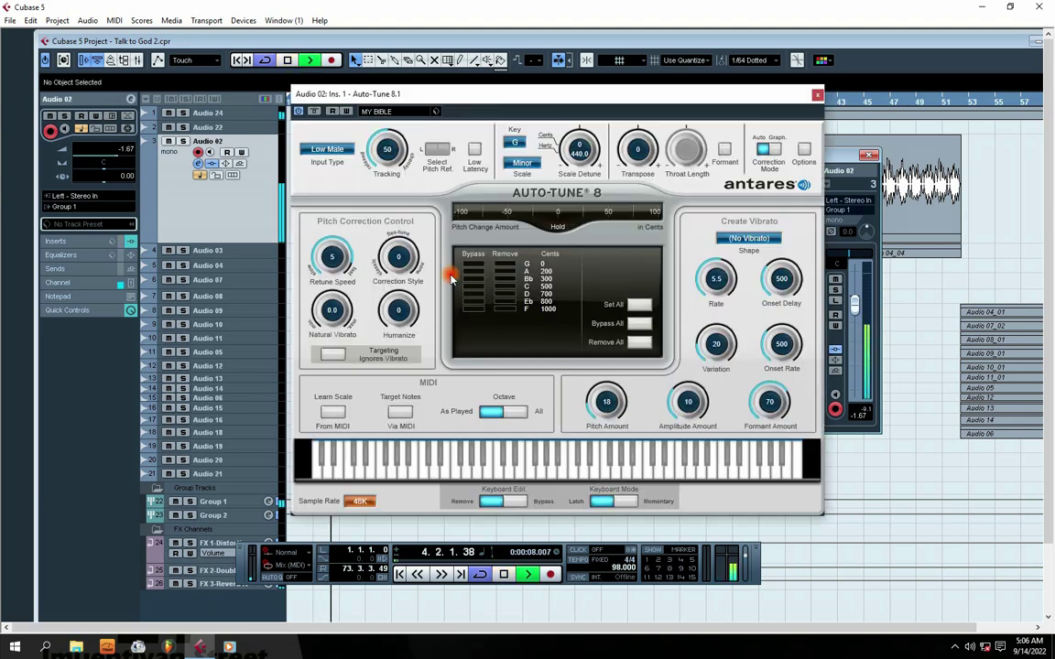
left_click_drag(339, 261, 342, 276)
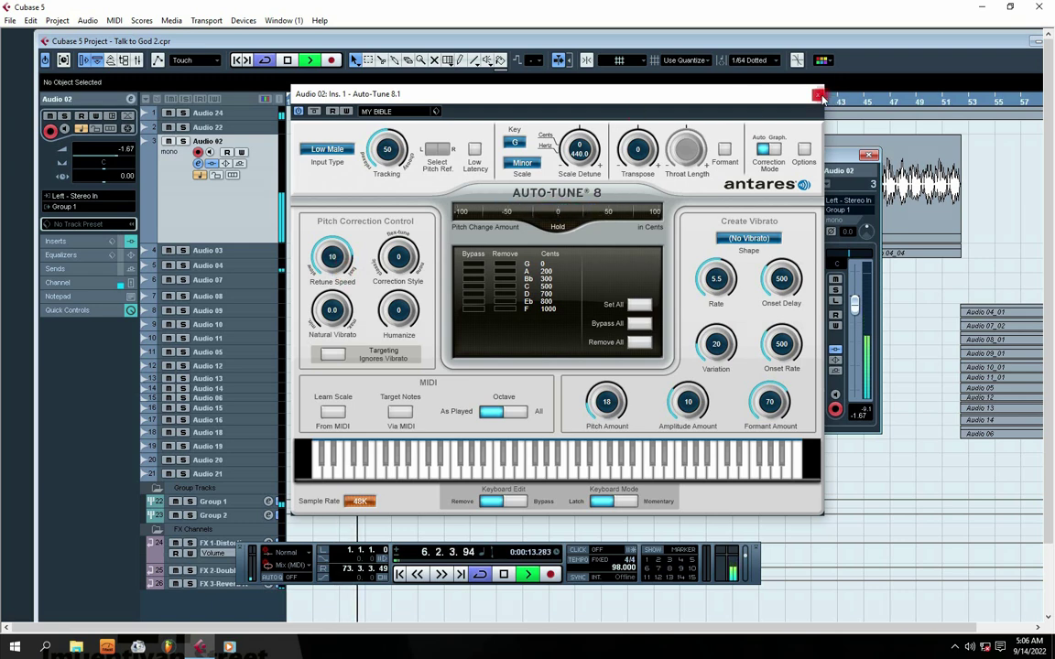
left_click(817, 96)
left_click(868, 155)
double_click(391, 41)
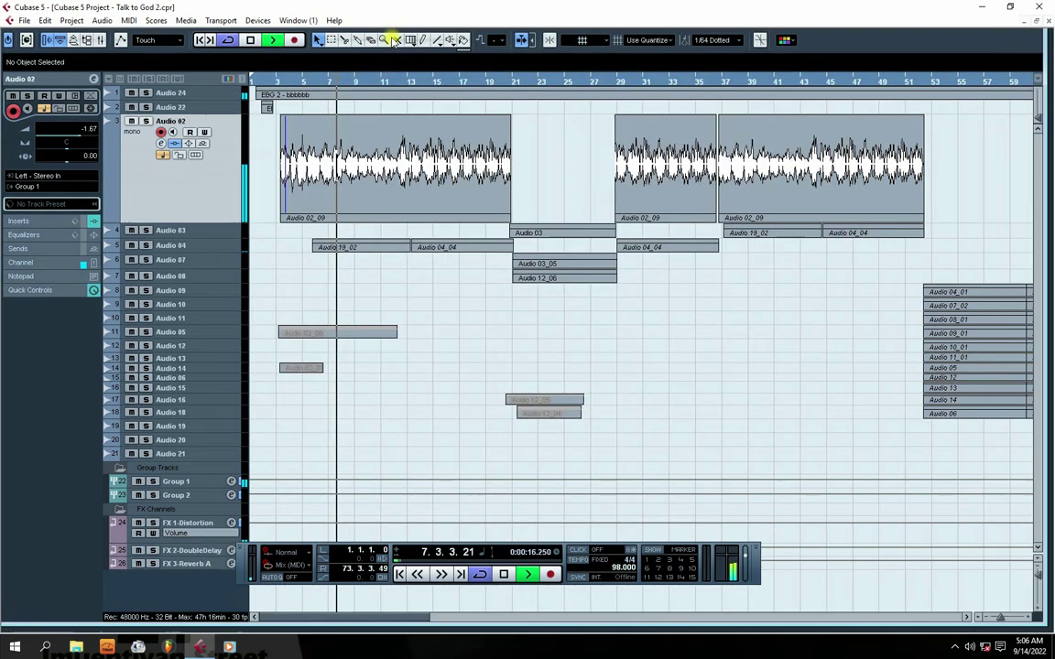
- Stop playback and reopen Audio 02's Auto-Tune 8.1 insert to examine its pitch correction settings
left_click(92, 79)
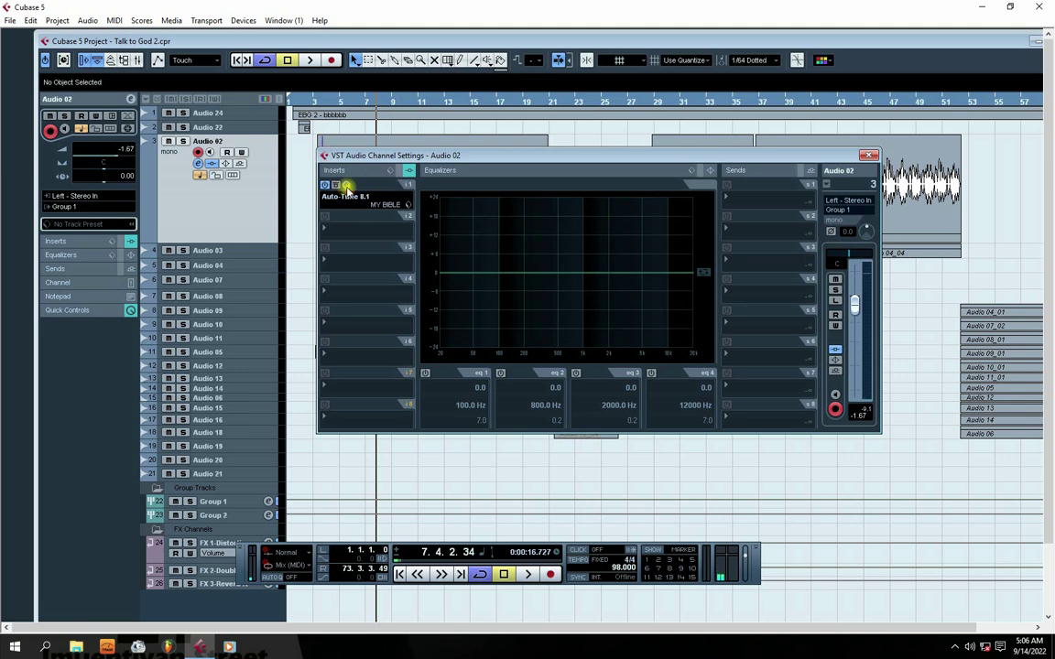
left_click(346, 186)
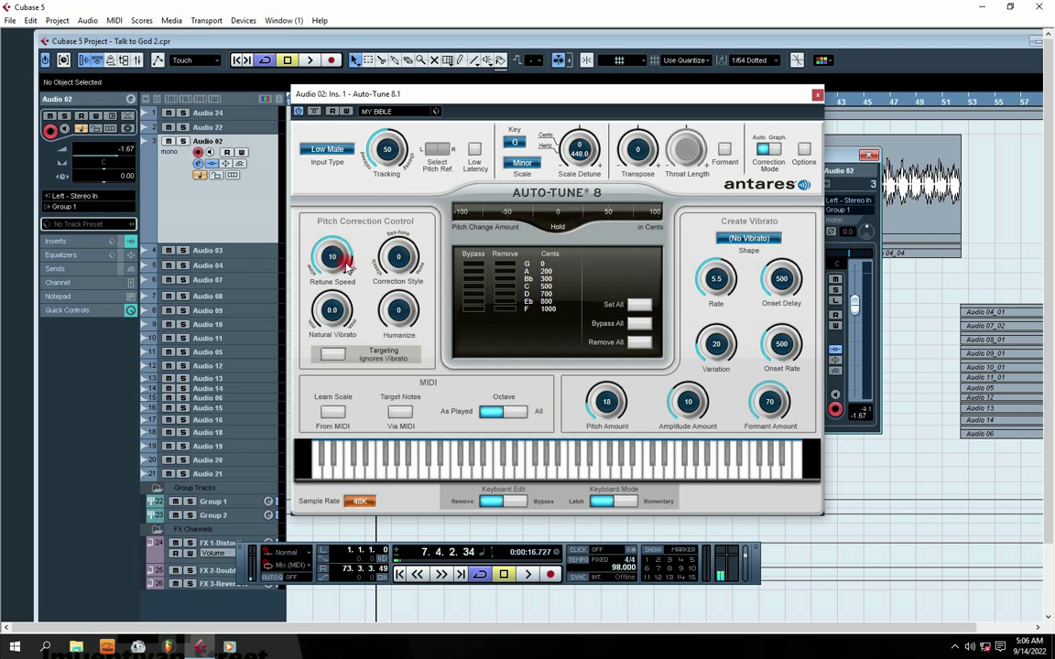
left_click_drag(442, 104, 455, 102)
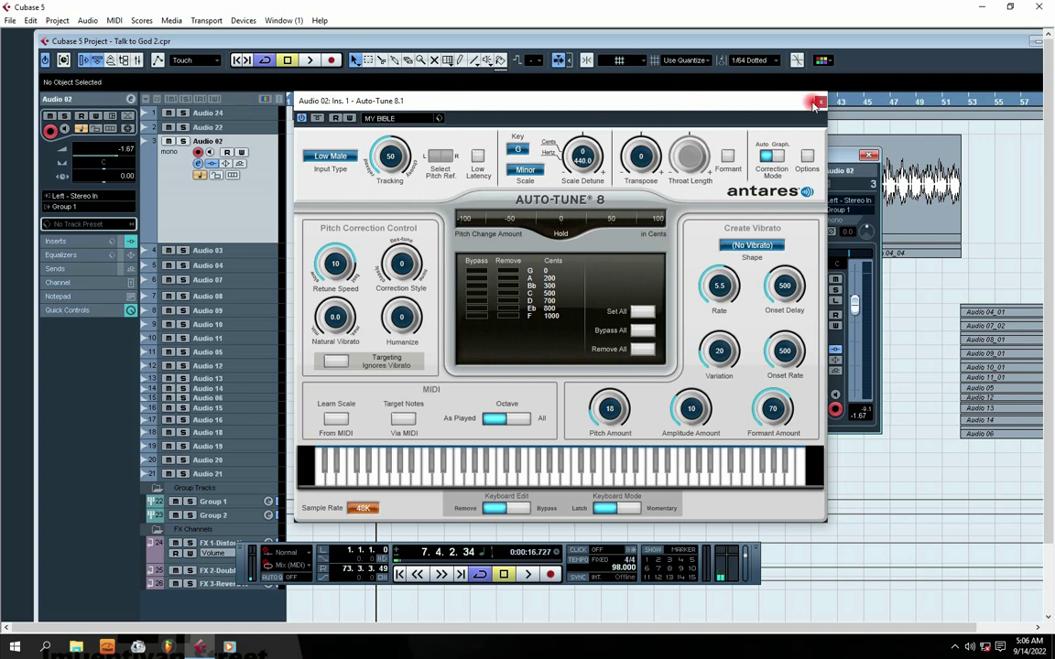
left_click(820, 103)
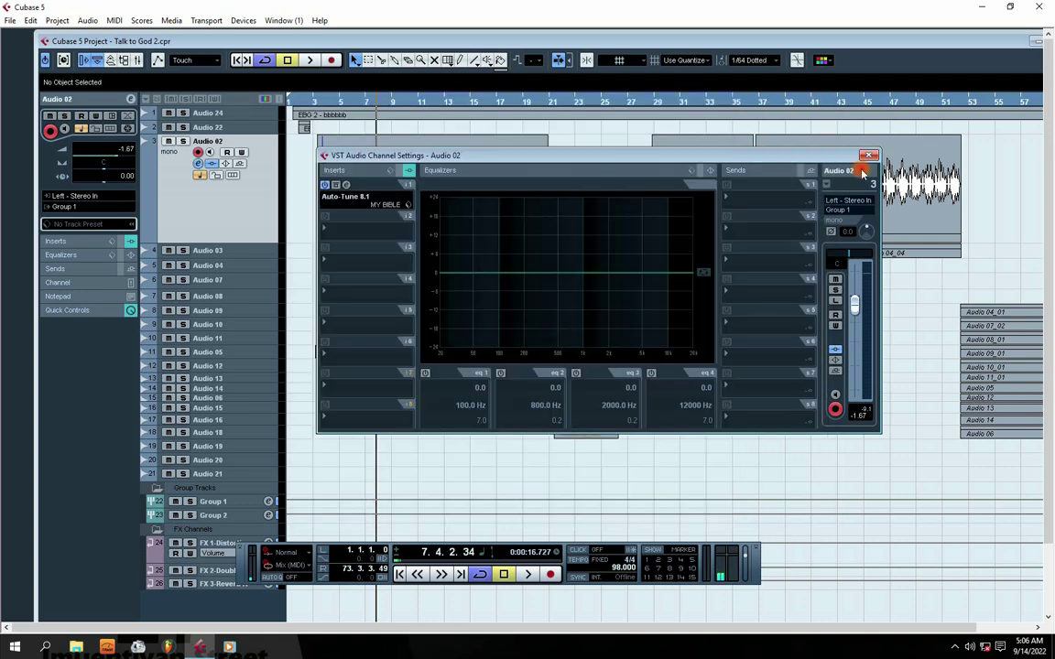
left_click(346, 186)
left_click_drag(458, 108, 434, 120)
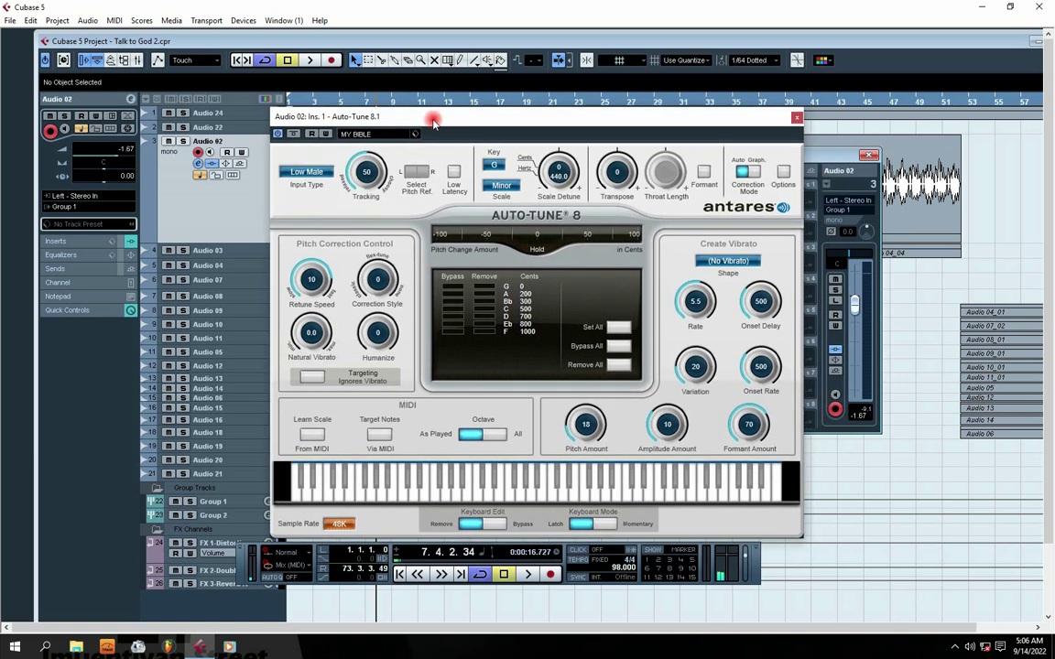
- Close Audio 02's Auto-Tune editor and channel settings, and maximize the project window
left_click(796, 119)
left_click(868, 154)
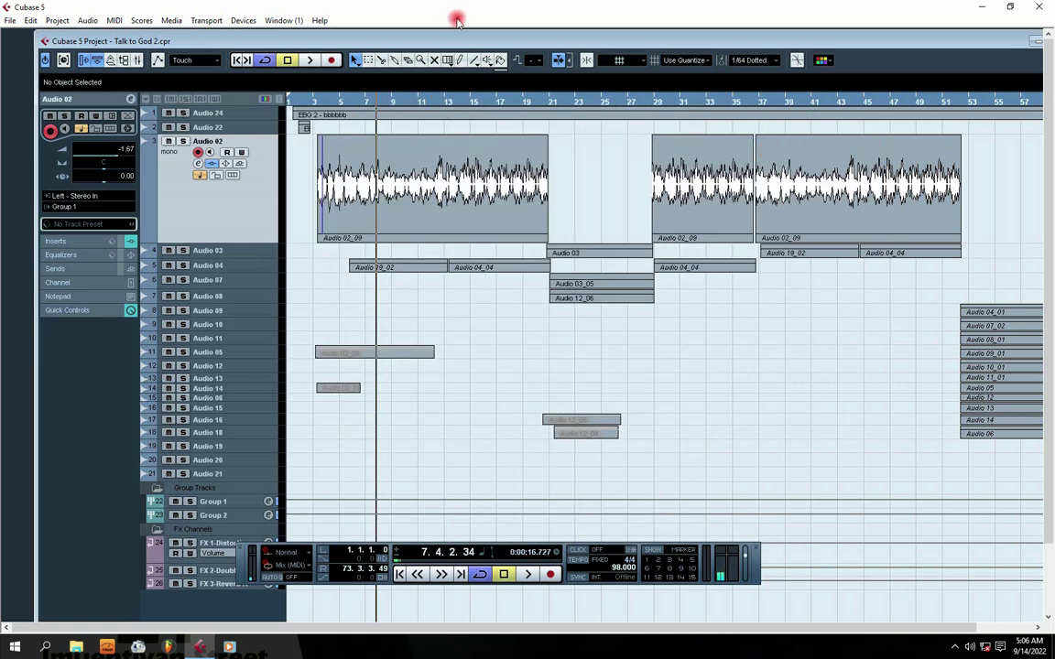
double_click(426, 42)
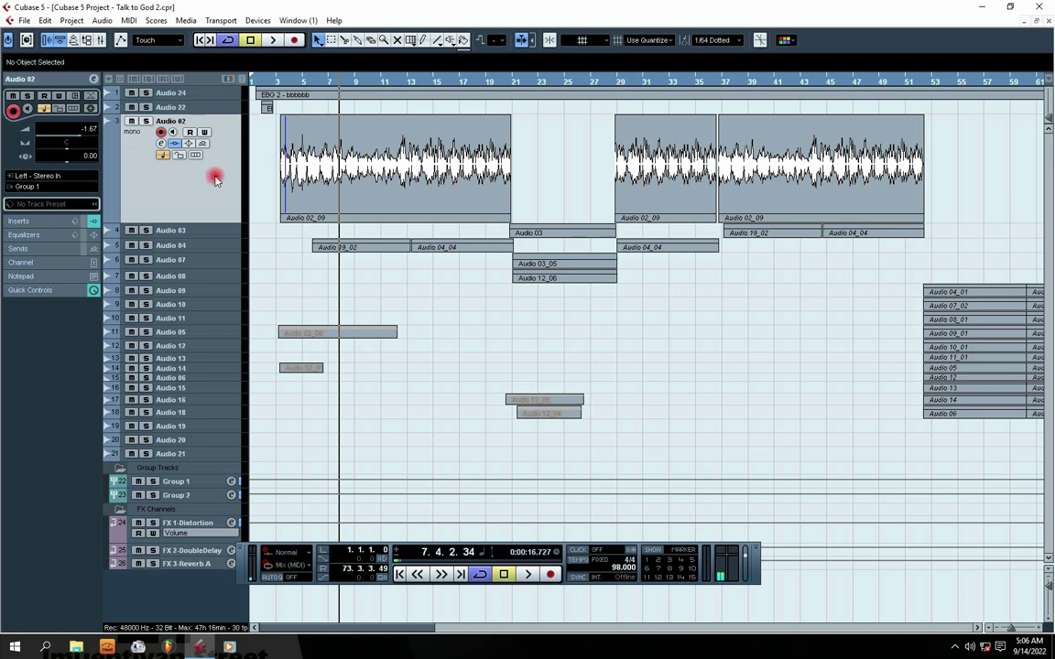
- Play the vocal from the current position, stop it and return the playback cursor to the clip's start near bar 3
key("space")
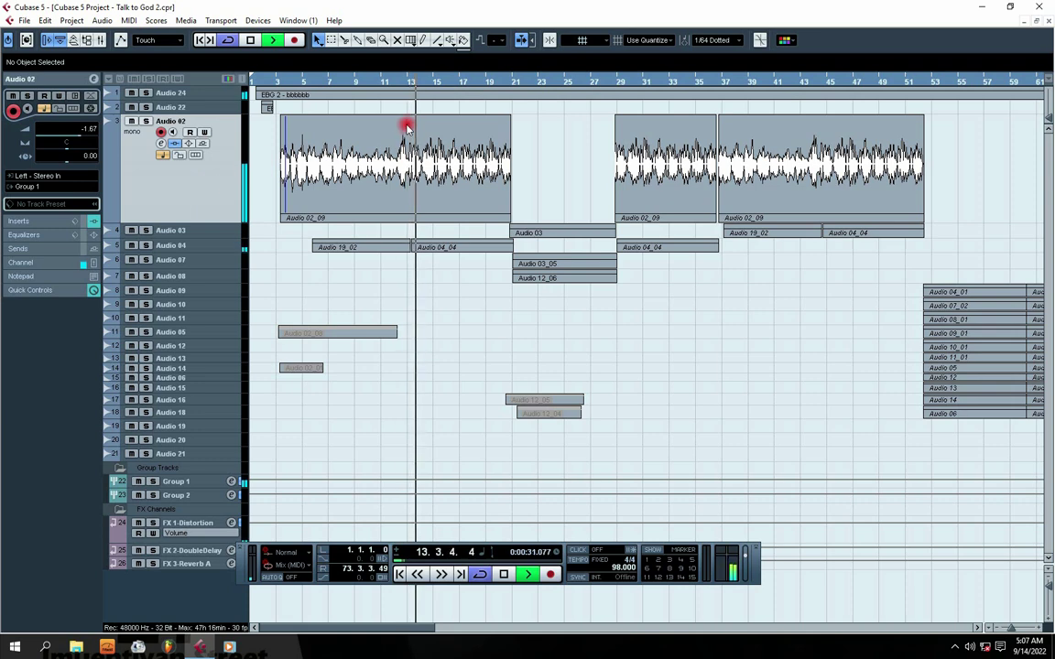
key("space")
left_click(281, 83)
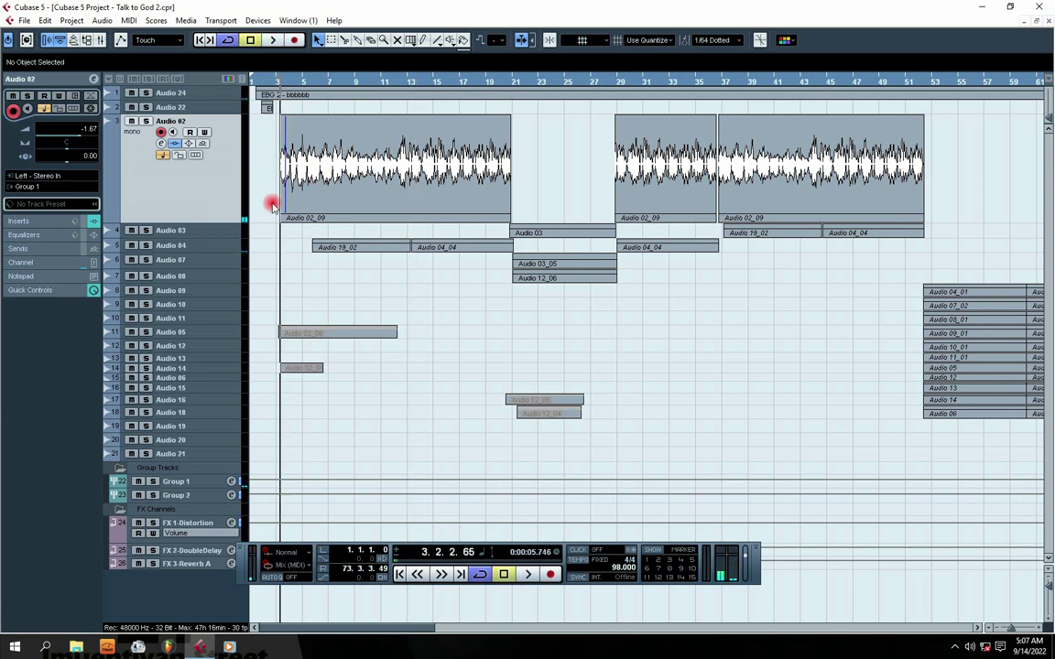
- Open the first Audio 02_09 clip in the Sample Editor, examine its waveform at the start and middle, and close the editor
double_click(355, 158)
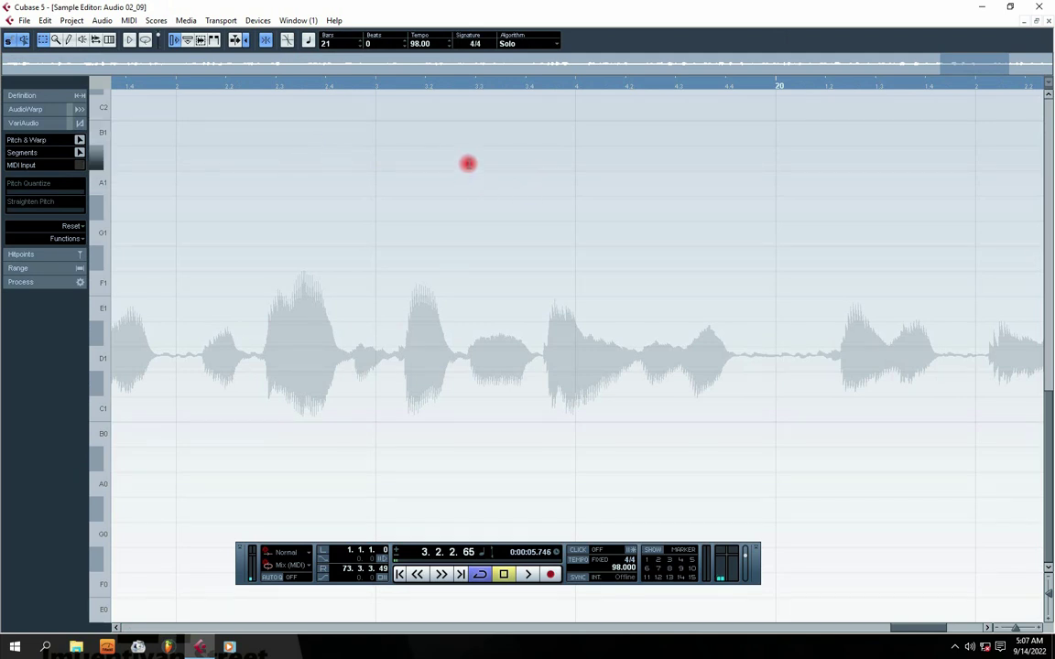
scroll(522, 158, "up", 5)
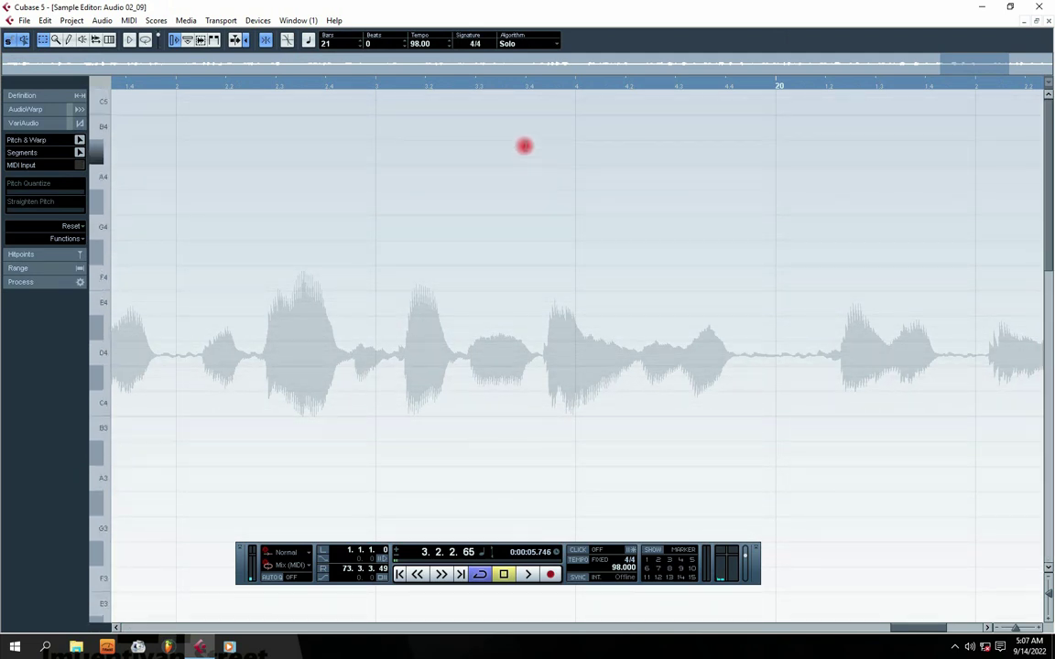
scroll(522, 152, "down", 5)
scroll(643, 229, "down", 2, "ctrl")
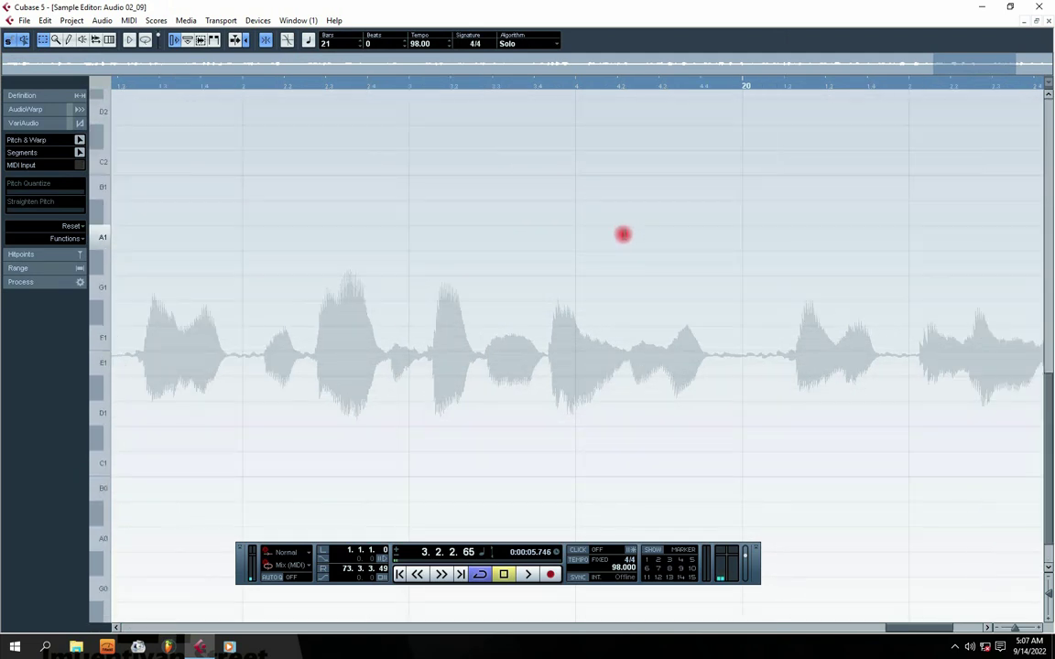
key("g")
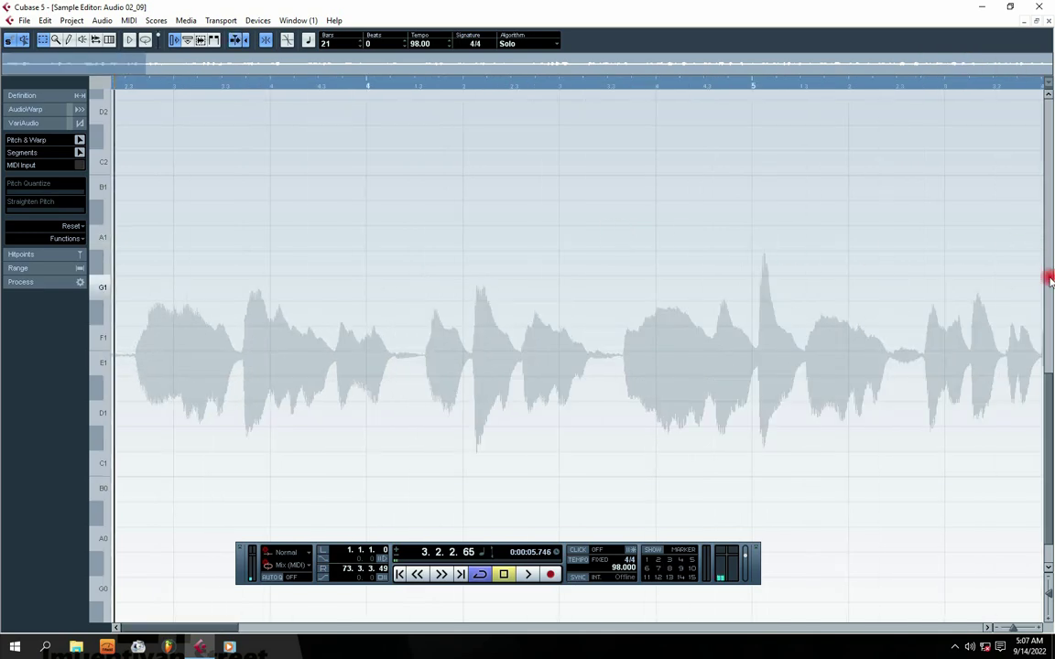
left_click_drag(1046, 379, 979, 228)
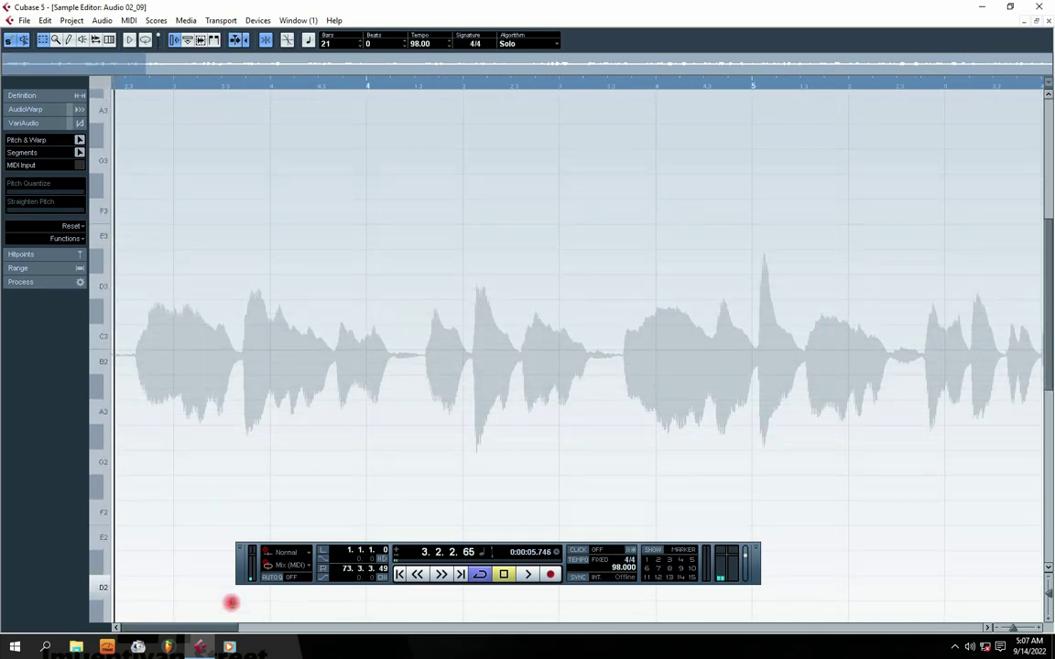
left_click_drag(223, 628, 640, 557)
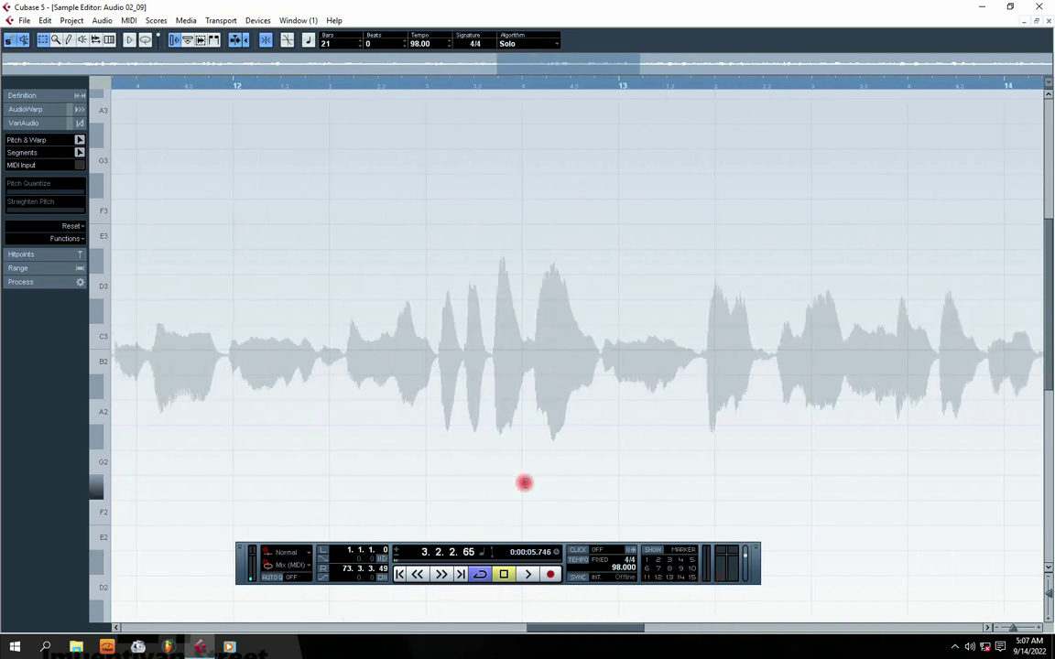
scroll(492, 390, "down", 3)
scroll(502, 348, "up", 5)
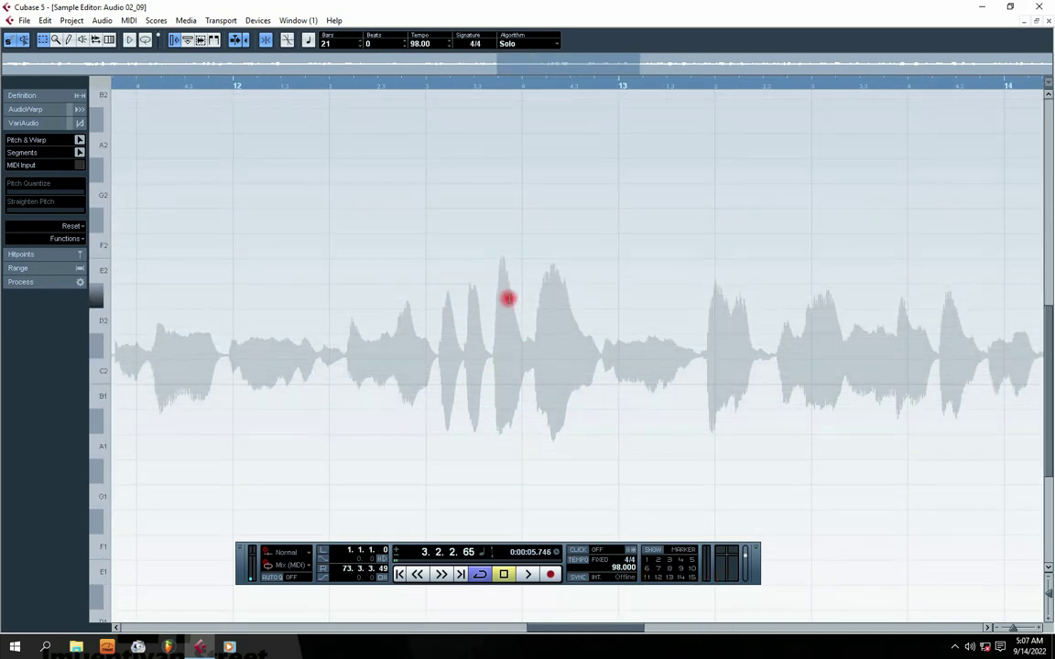
left_click_drag(558, 628, 453, 344)
left_click(1049, 20)
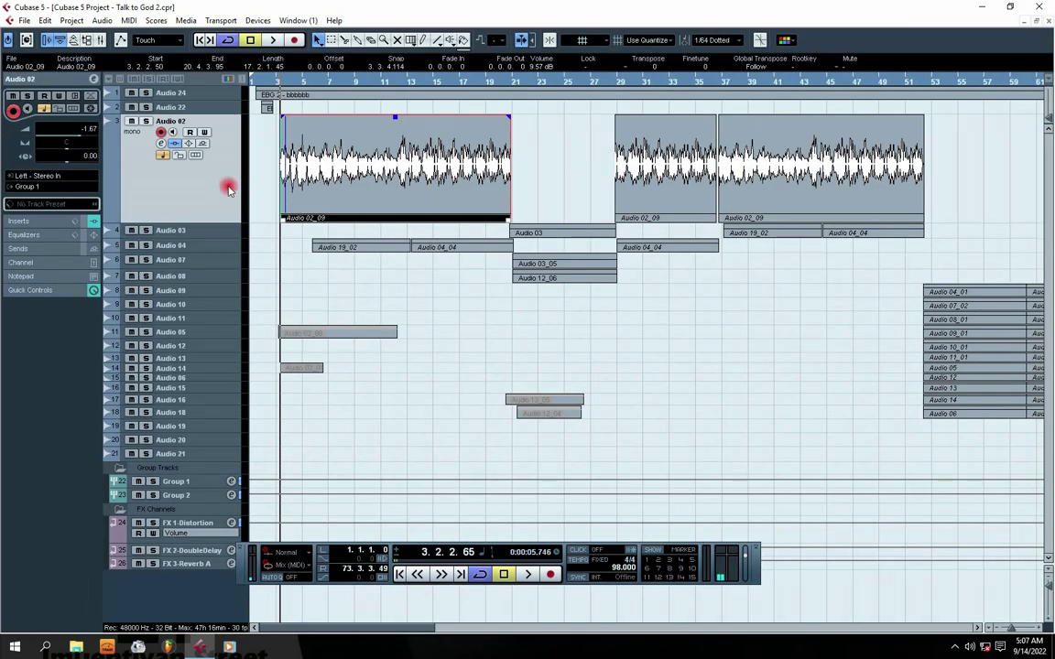
- Play the song from bar 3 with the whole arrangement in view, and reduce the Audio 02 track's height
key("g")
key("g")
key("g")
key("g")
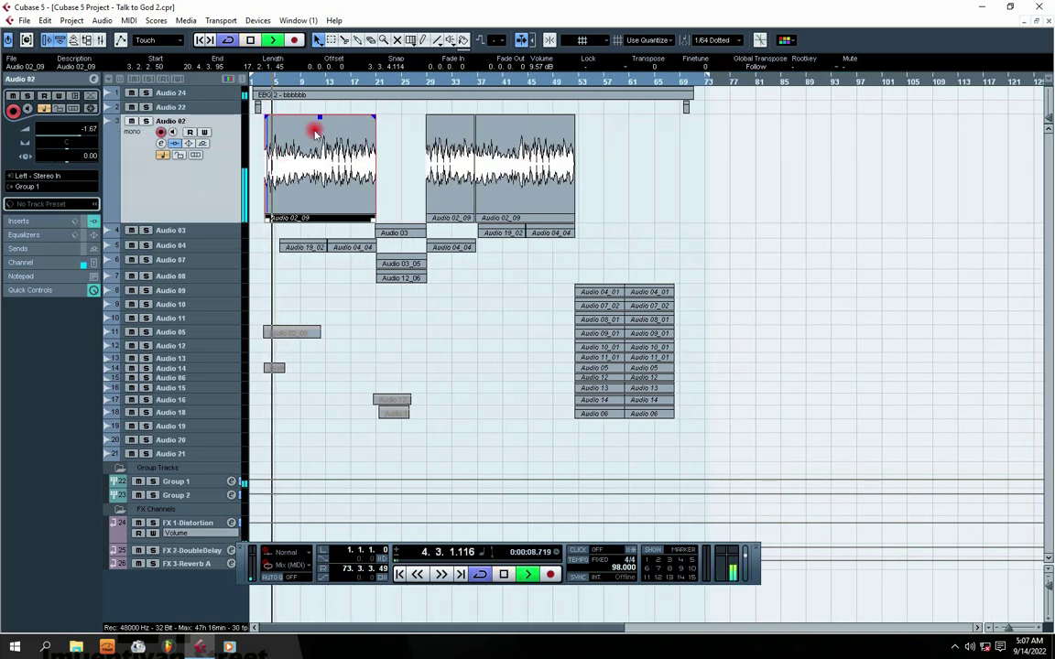
key("h")
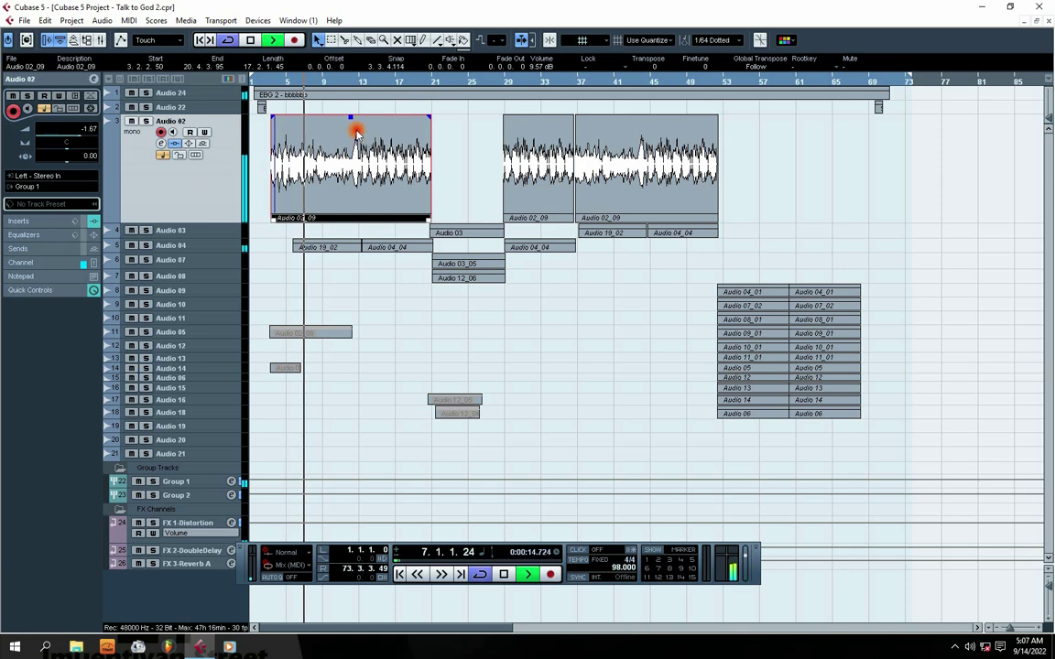
left_click(201, 109)
left_click(204, 123)
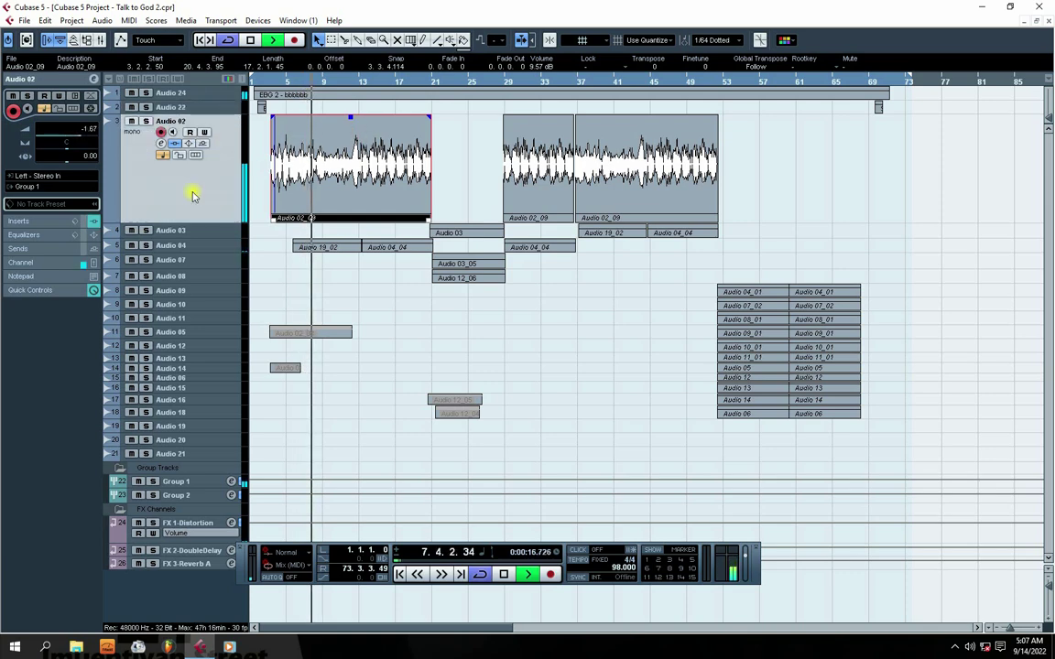
left_click_drag(190, 222, 189, 177)
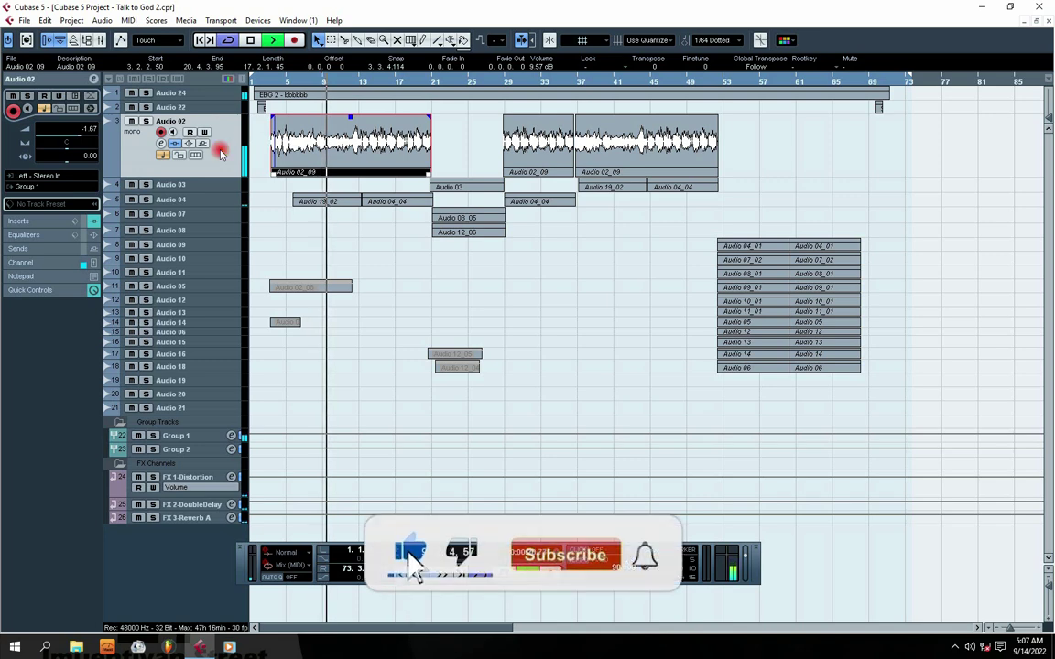
- Stop playback near bar 12 and shrink the Audio 02 track to a single row like its neighbouring tracks
key("g")
key("g")
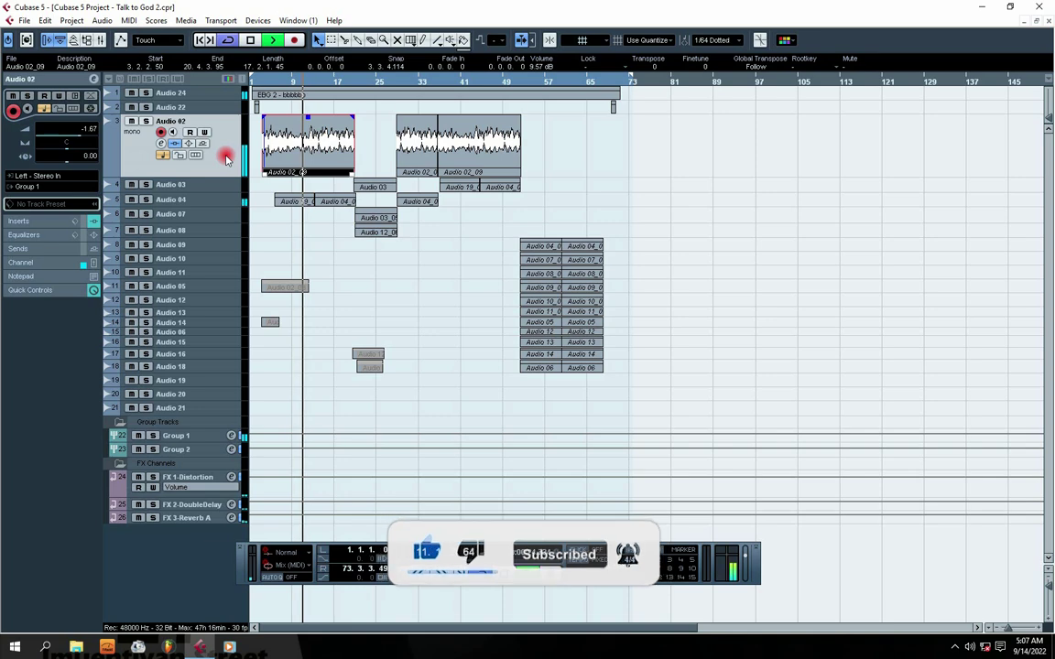
key("h")
key("h")
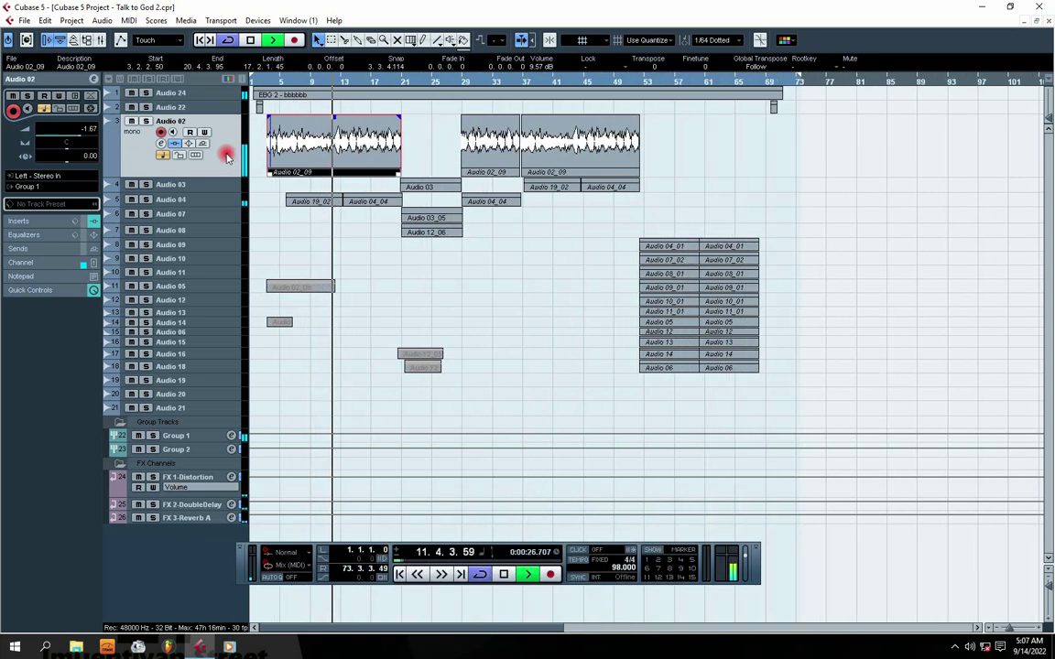
key("space")
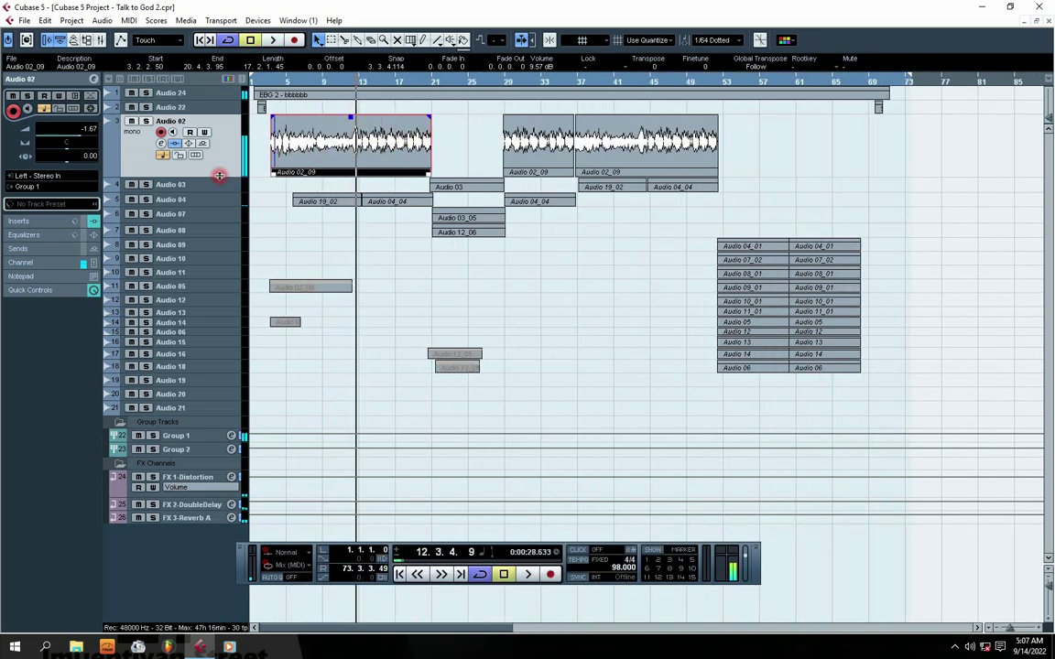
left_click_drag(212, 175, 209, 136)
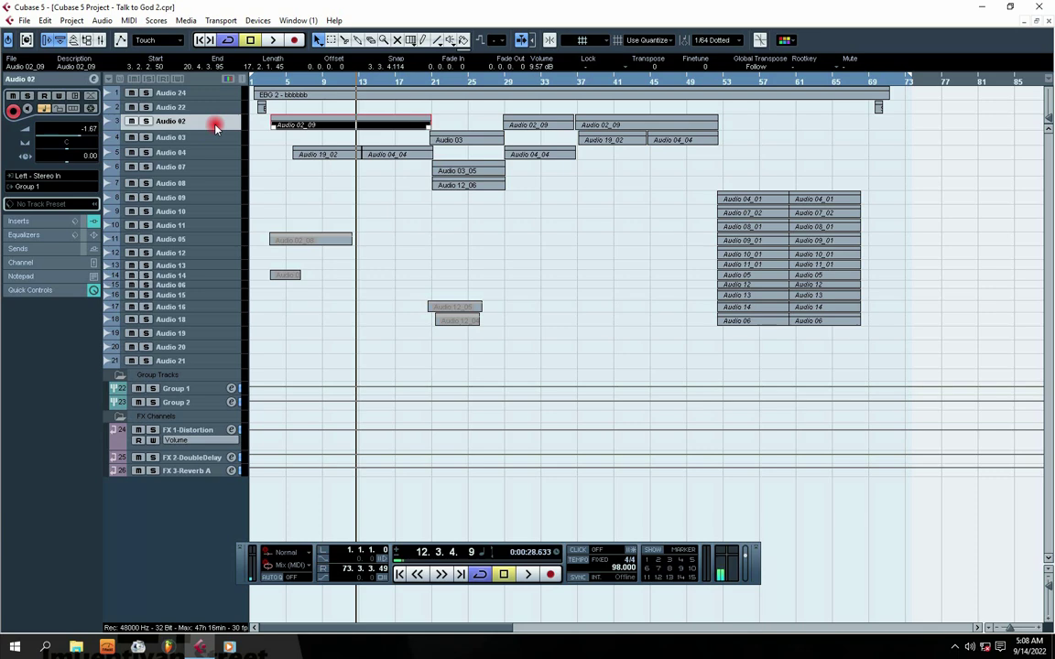
- Open the Group 1 track's channel settings and move the window slightly lower over the project
left_click(176, 390)
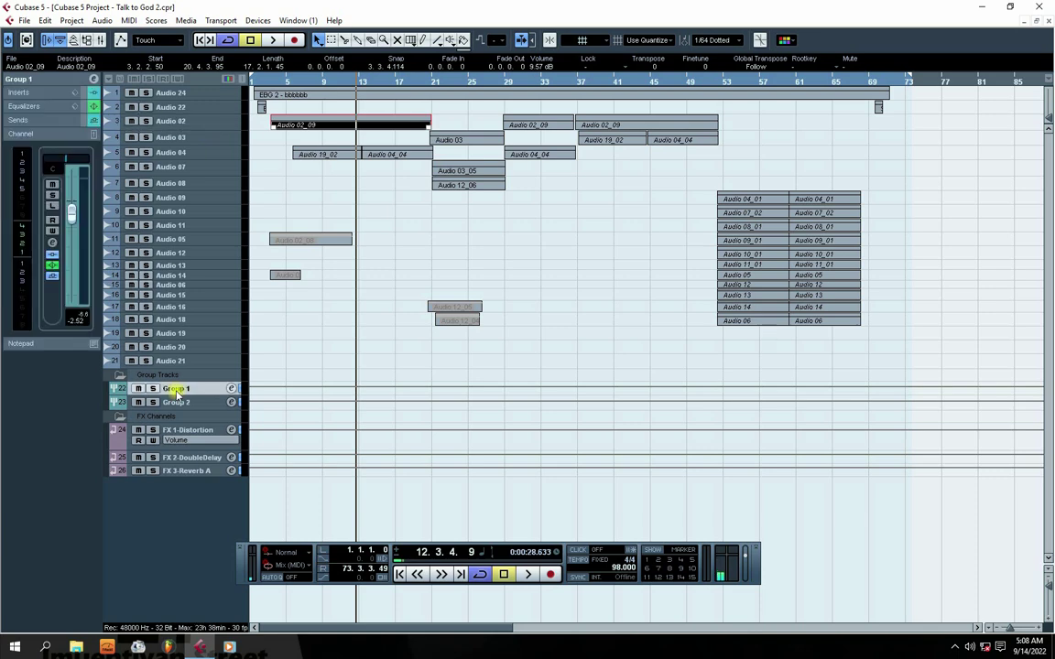
left_click(95, 80)
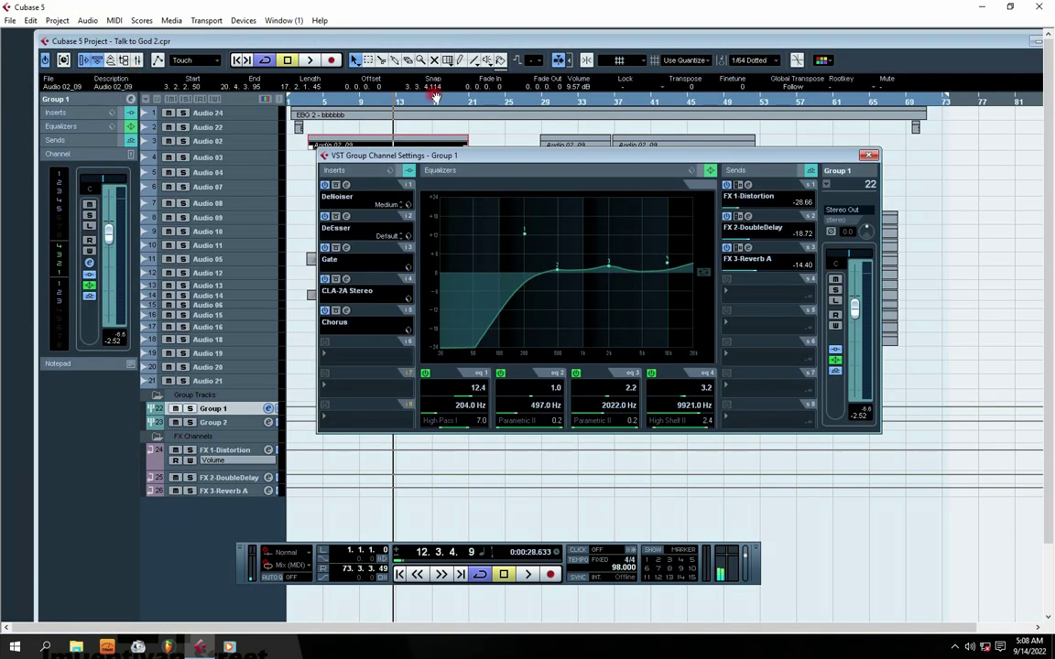
left_click_drag(502, 160, 489, 188)
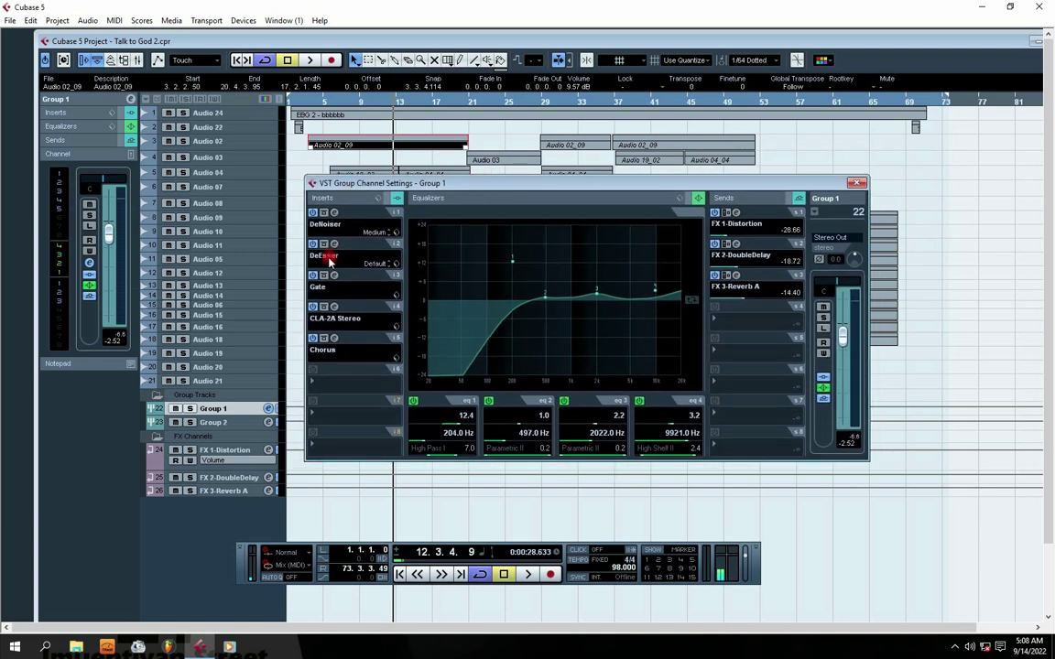
left_click_drag(466, 186, 452, 188)
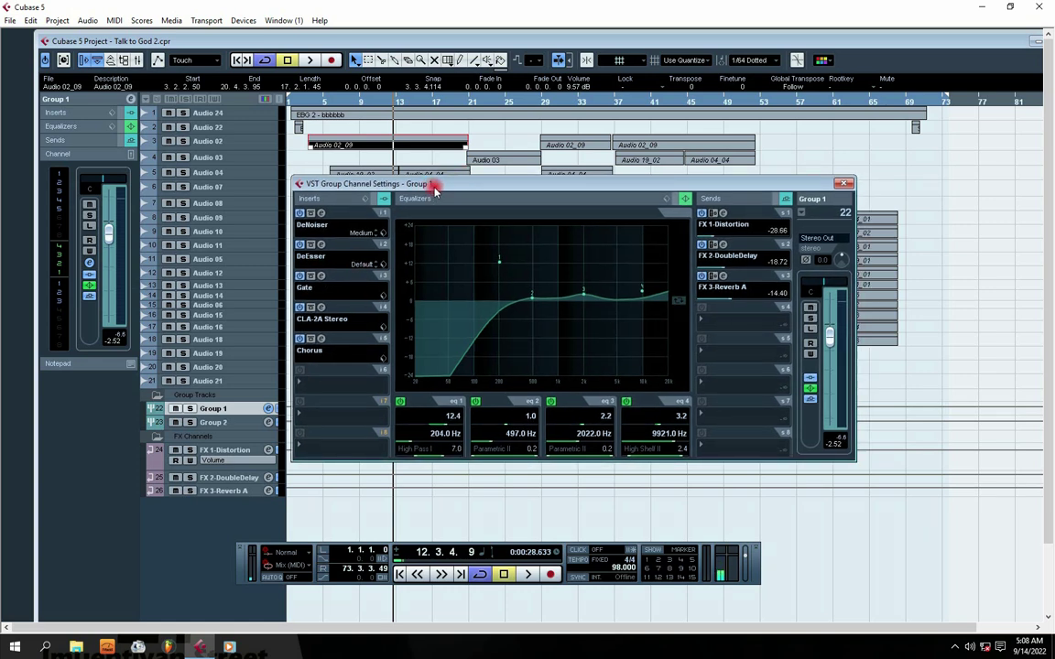
- Open and close Group 1's DeNoiser, DeEsser and Gate insert editors in turn to review their settings
left_click(322, 215)
left_click(597, 188)
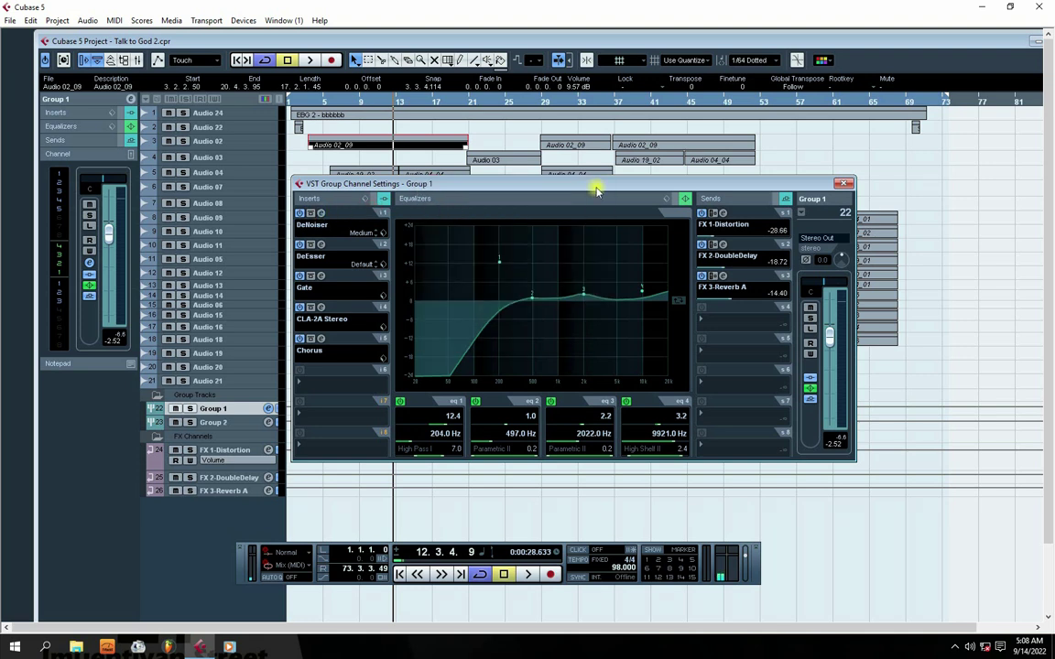
left_click(319, 247)
left_click(563, 219)
left_click(319, 278)
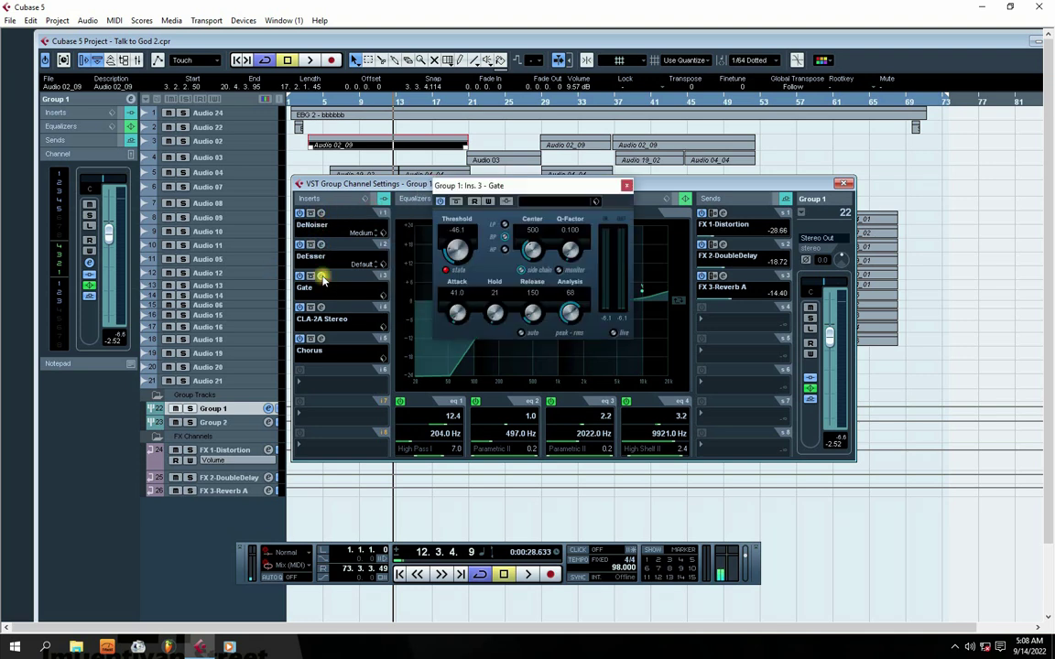
left_click(624, 187)
left_click_drag(486, 186, 492, 182)
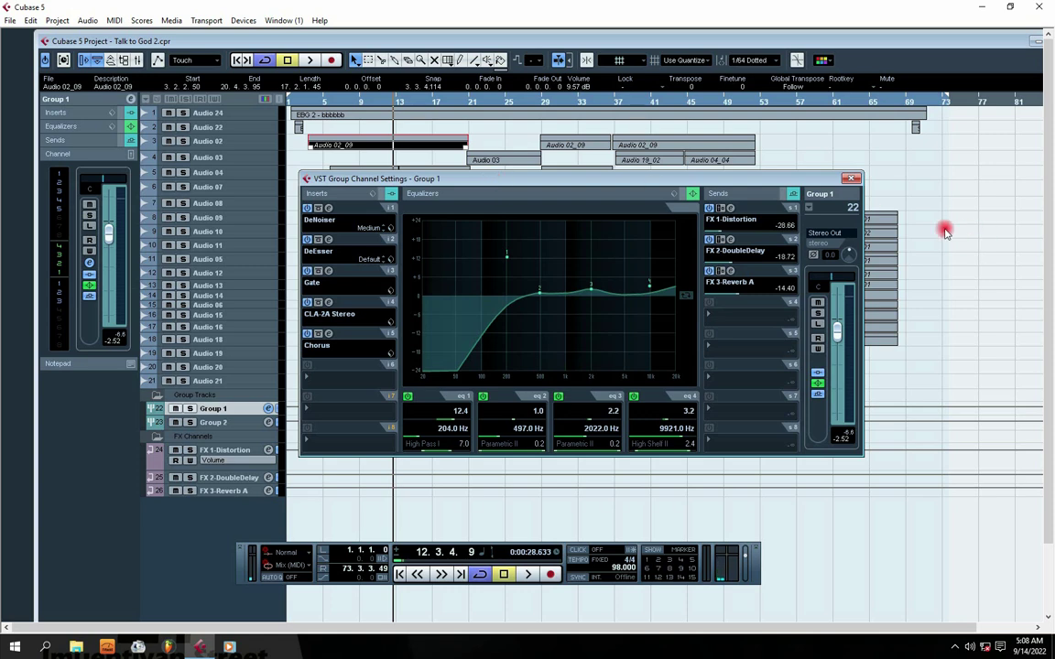
left_click_drag(643, 179, 604, 175)
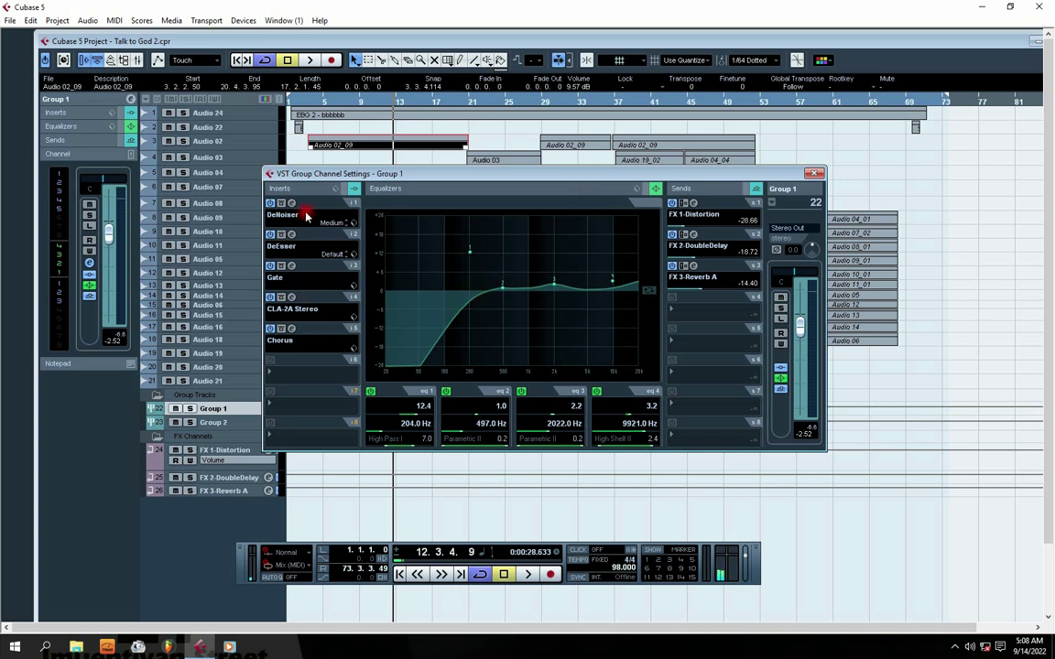
left_click_drag(375, 180, 413, 180)
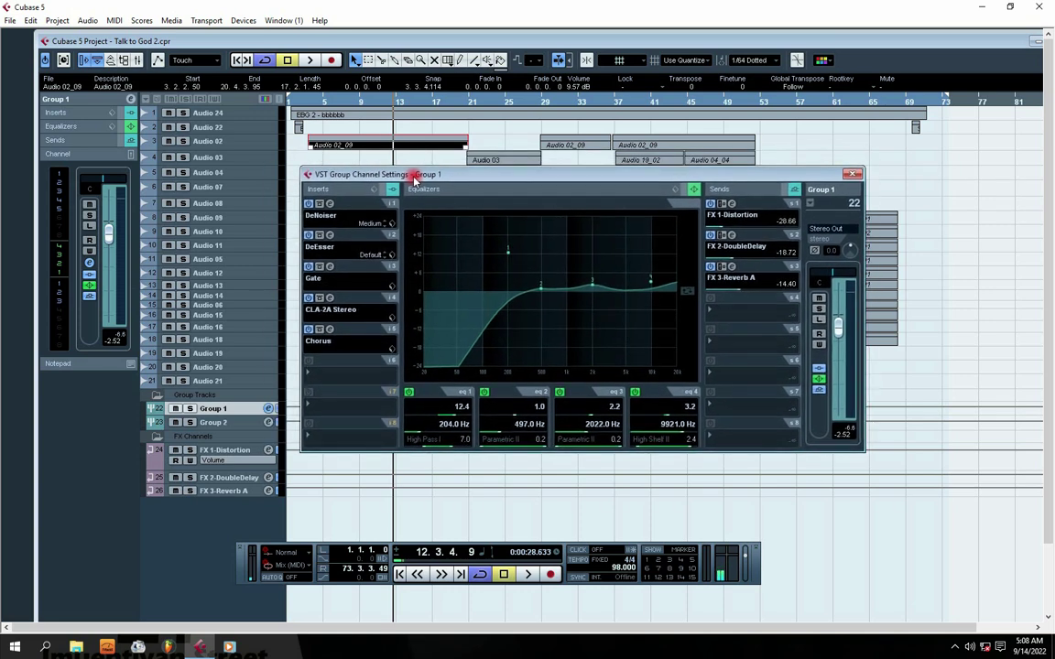
left_click_drag(501, 180, 483, 175)
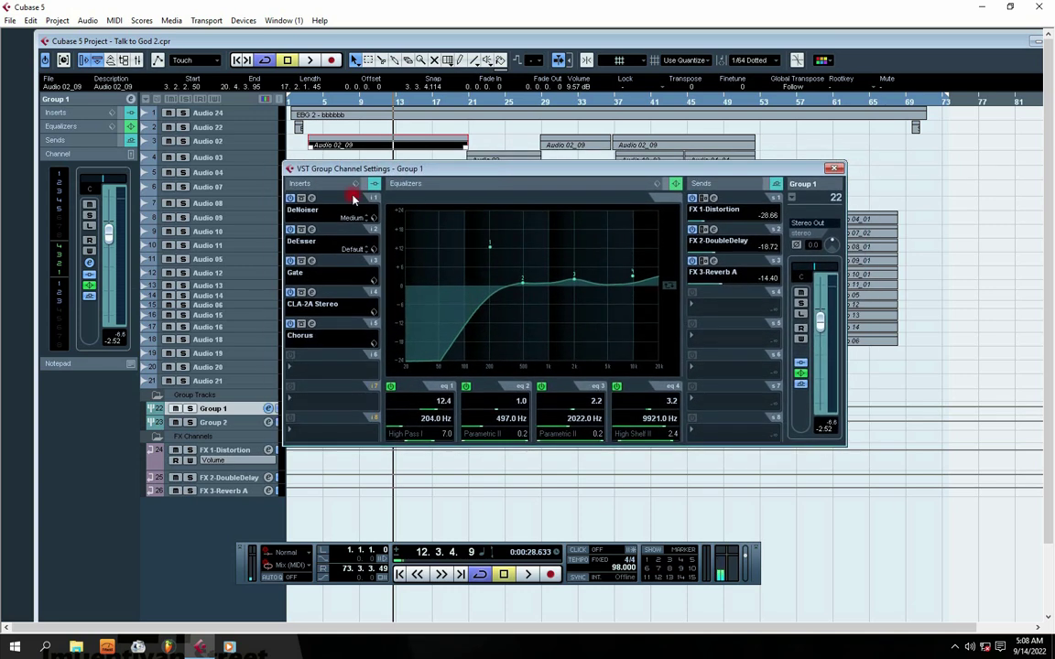
- Go through Group 1's first three inserts again, viewing the DeNoiser, DeEsser and Gate editors and closing each one
left_click(312, 199)
left_click(597, 188)
left_click(312, 198)
left_click(598, 188)
left_click(340, 248)
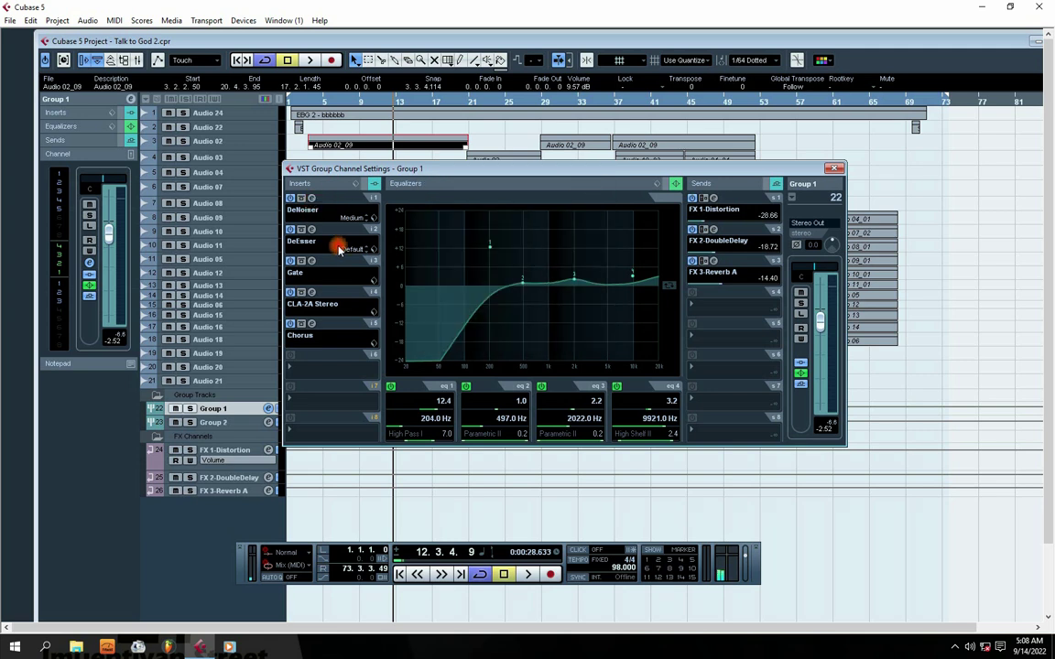
left_click(312, 230)
left_click(560, 216)
left_click(312, 261)
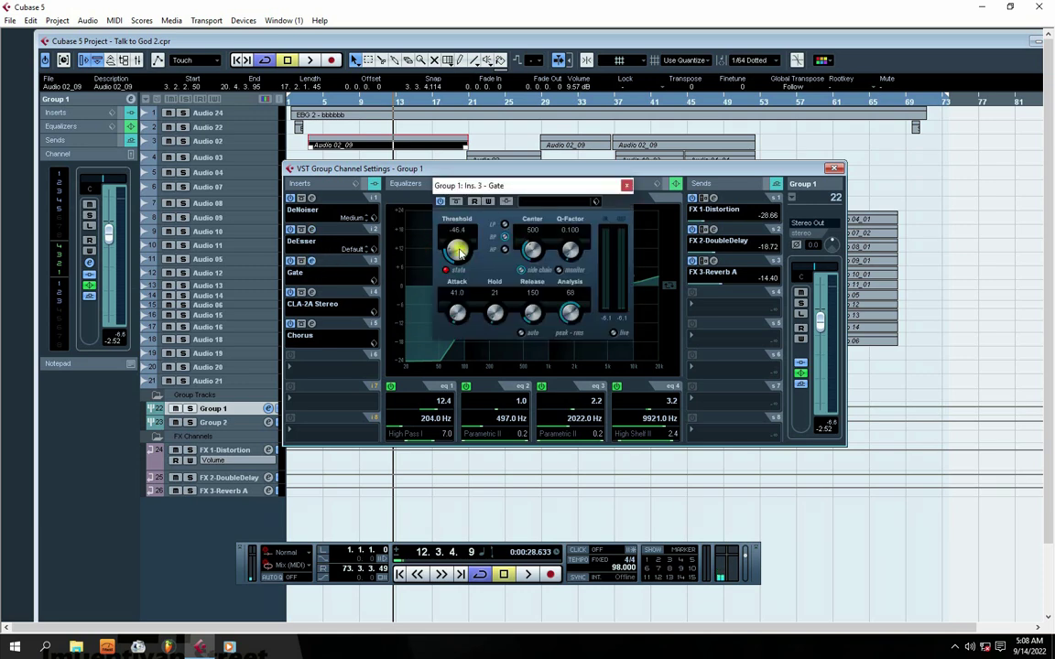
left_click(627, 185)
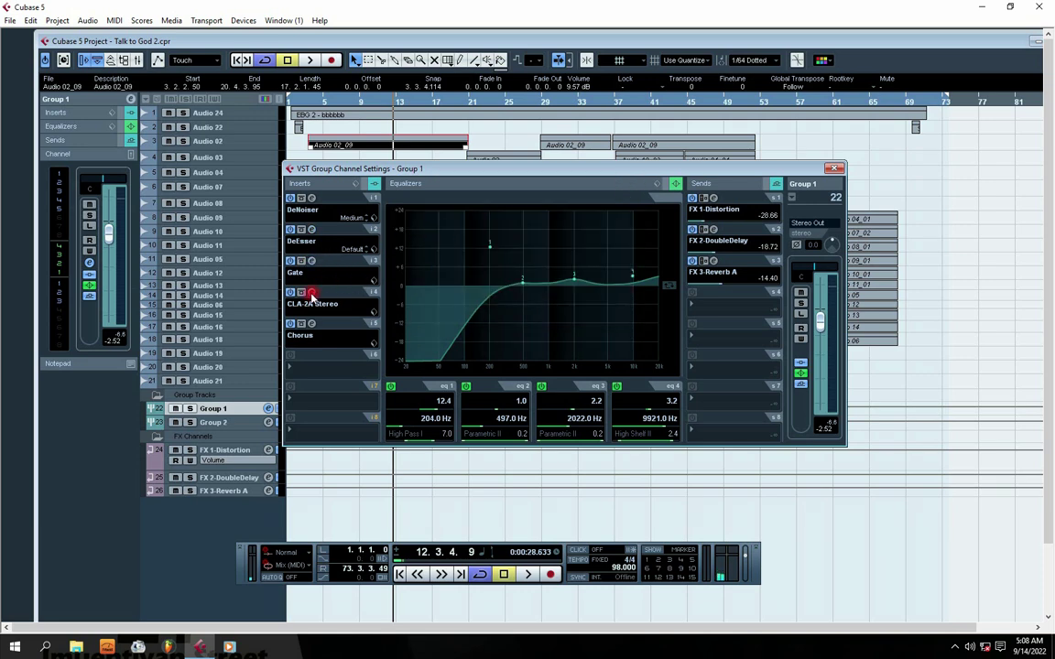
- View Group 1's CLA-2A Stereo insert, close its editor and open the Chorus insert to examine its settings
left_click(312, 293)
left_click(734, 179)
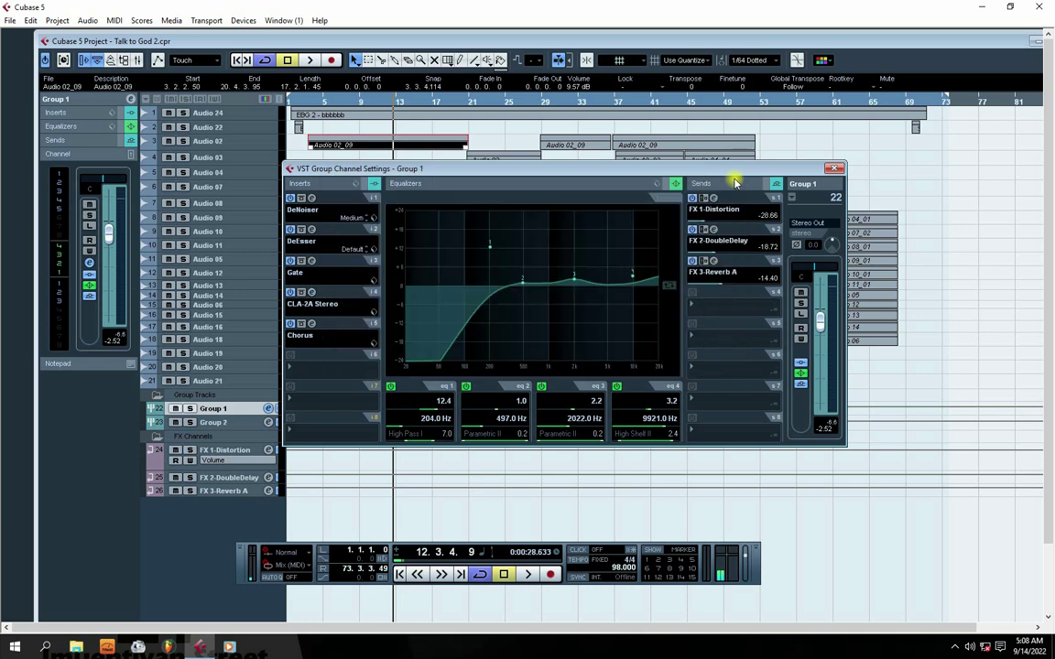
left_click(312, 324)
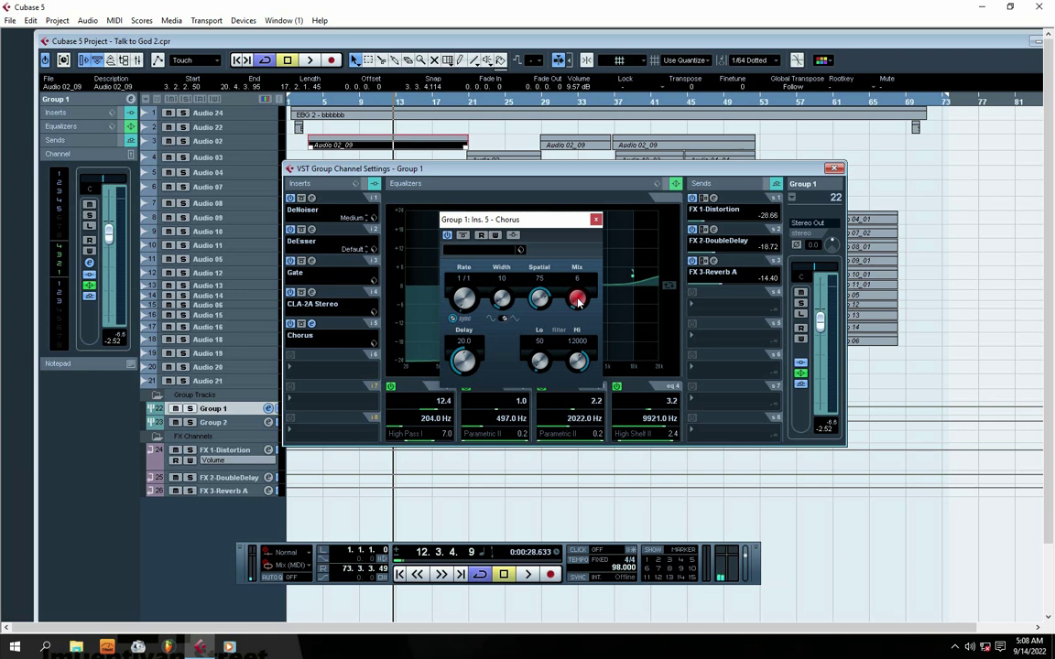
- Close the Chorus editor and review the Distortion, DoubleDelay and Reverb A effects from Group 1's sends, closing each editor after viewing it
left_click(595, 224)
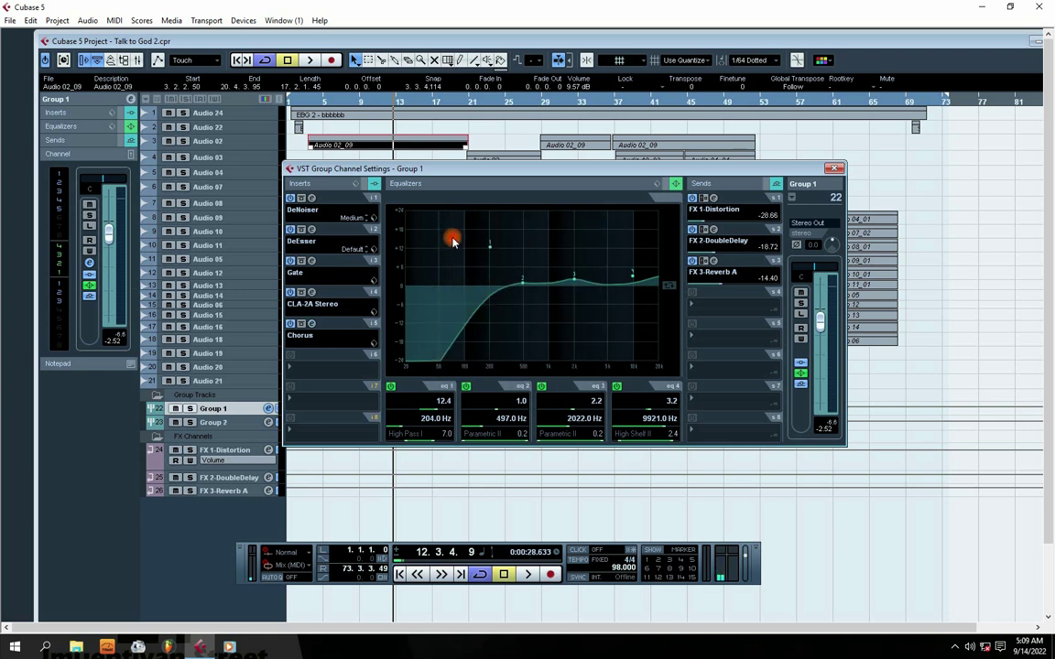
left_click_drag(480, 168, 461, 169)
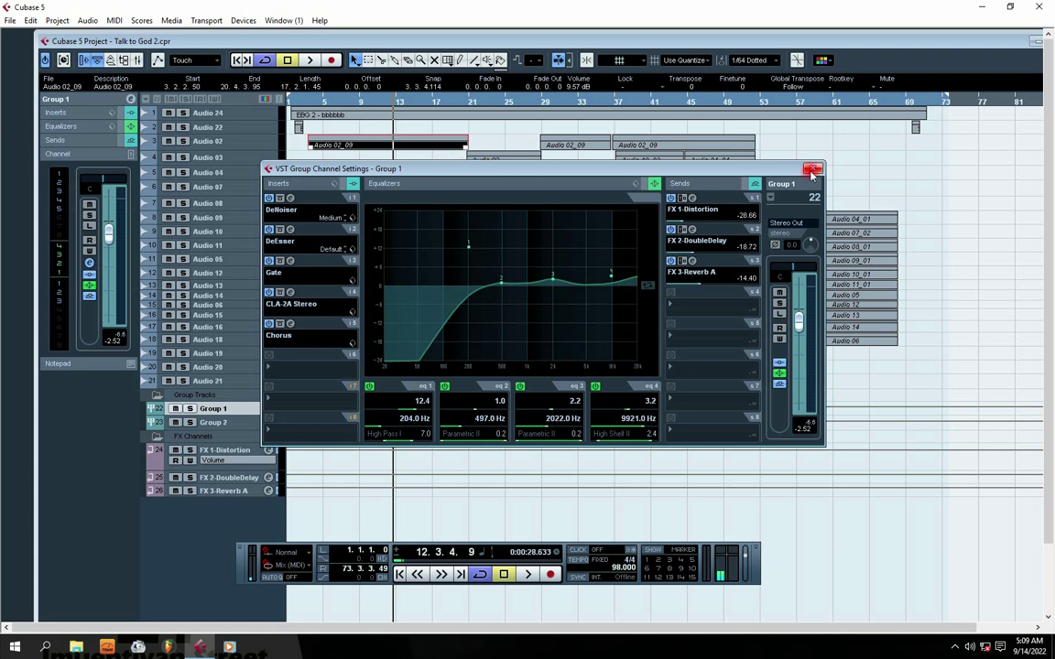
left_click(694, 200)
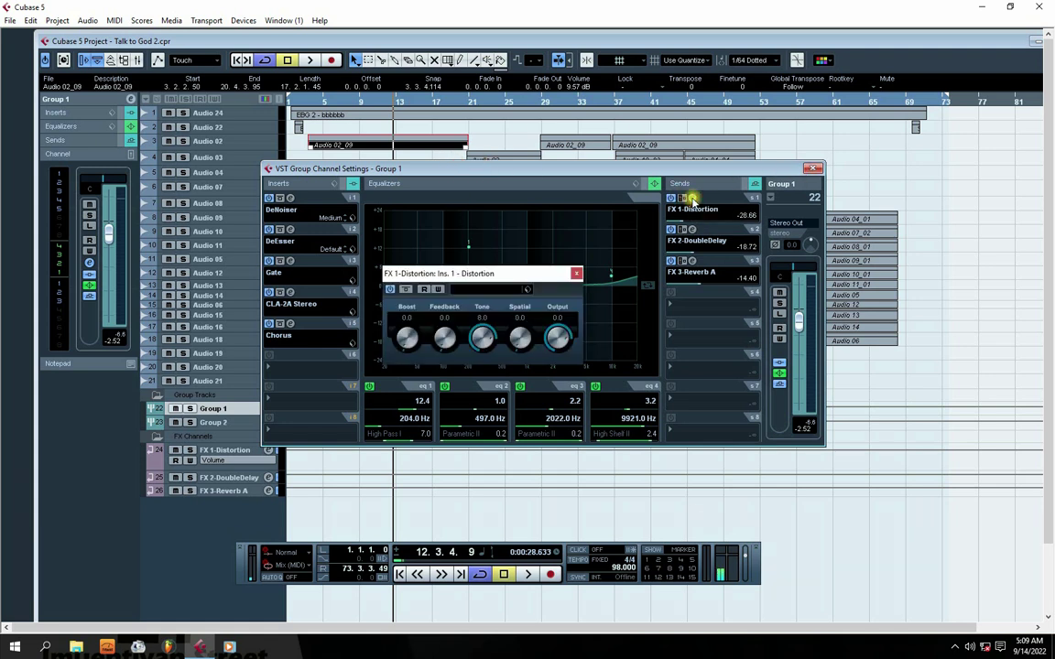
left_click(574, 273)
left_click(685, 230)
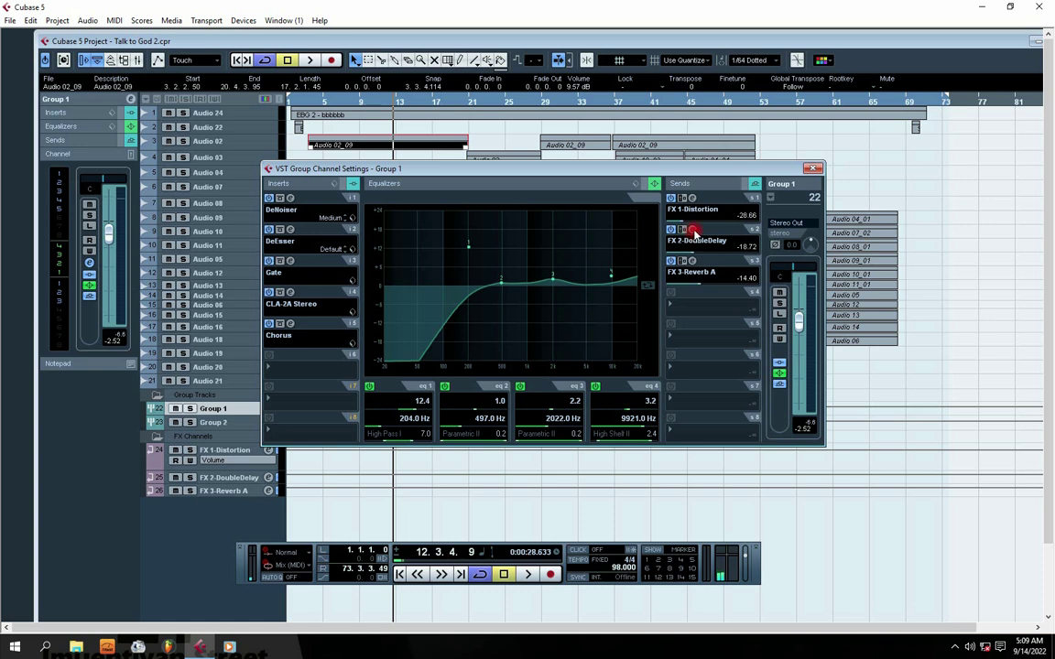
left_click(623, 208)
left_click(692, 261)
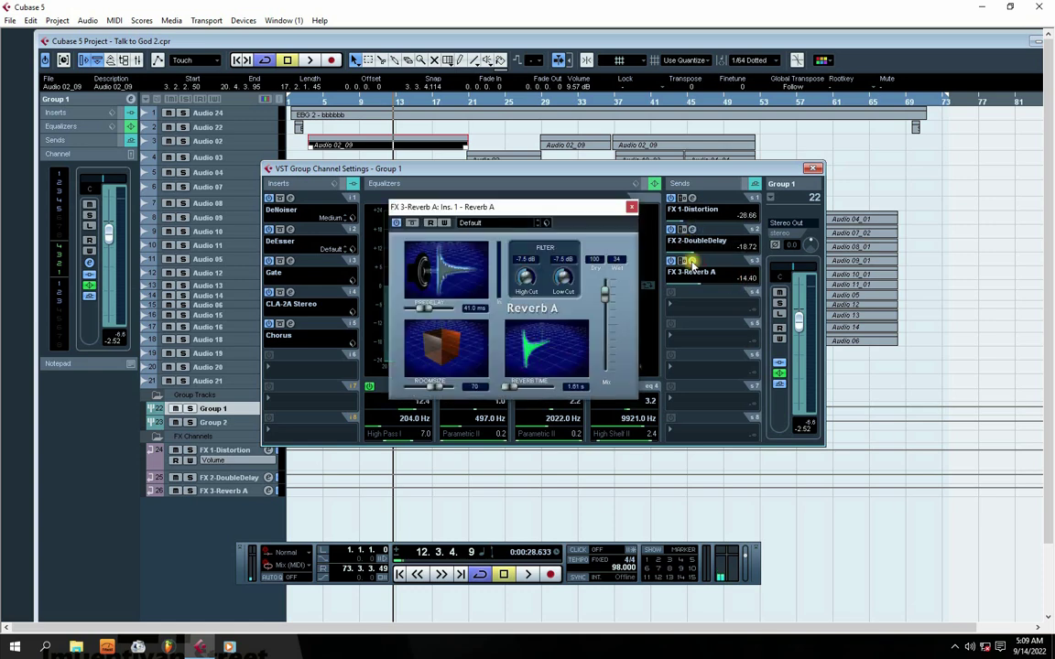
mouse_move(478, 208)
left_mouse_down()
mouse_move(529, 211)
mouse_move(475, 214)
left_mouse_up()
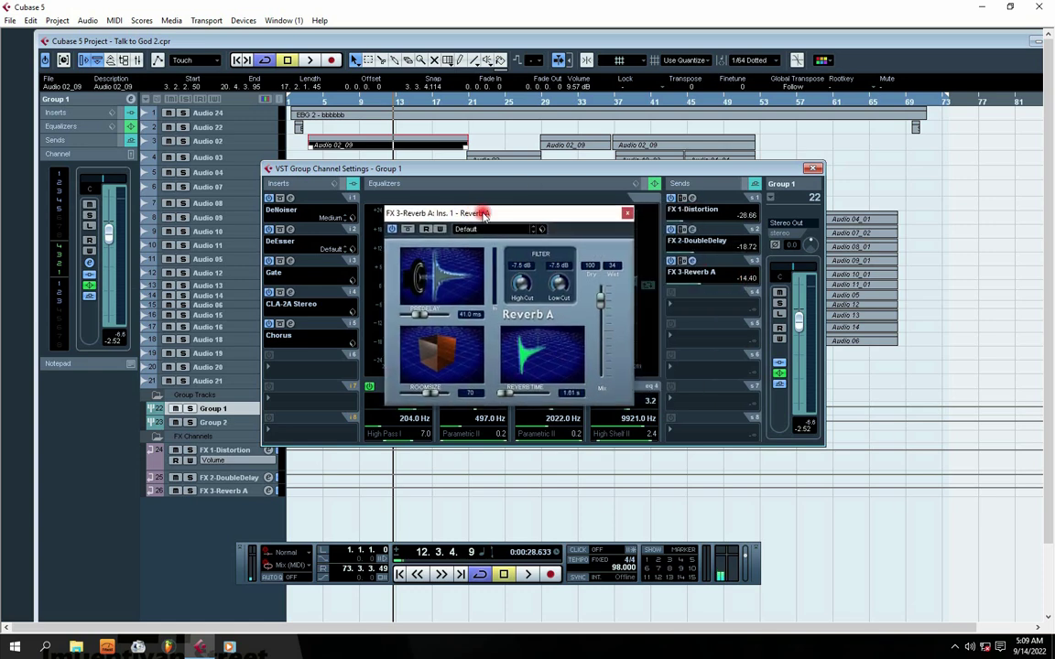
left_click(628, 214)
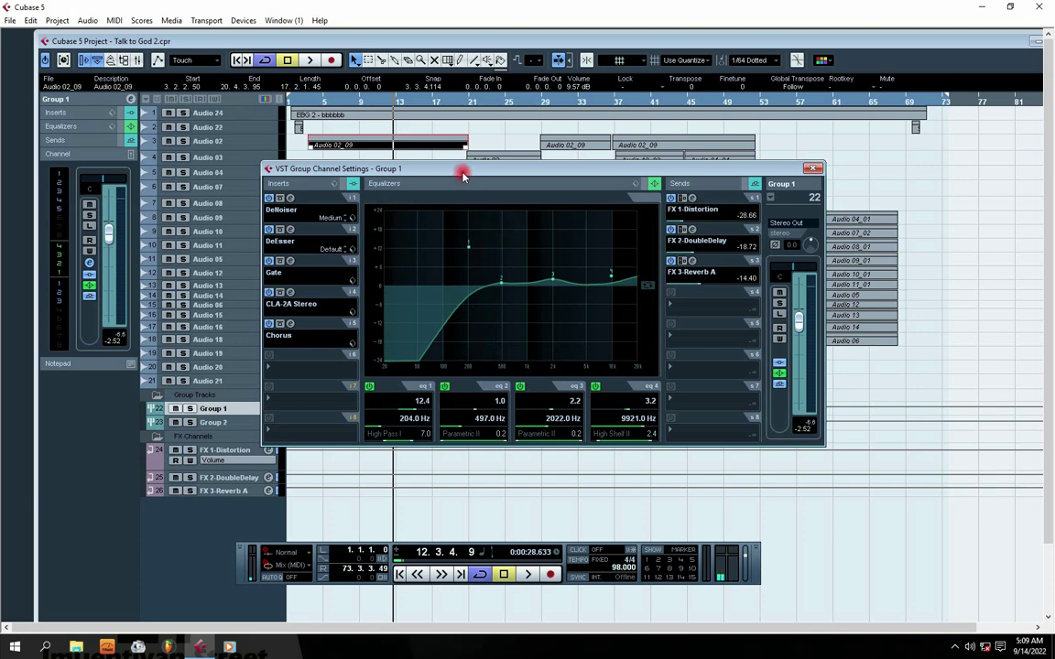